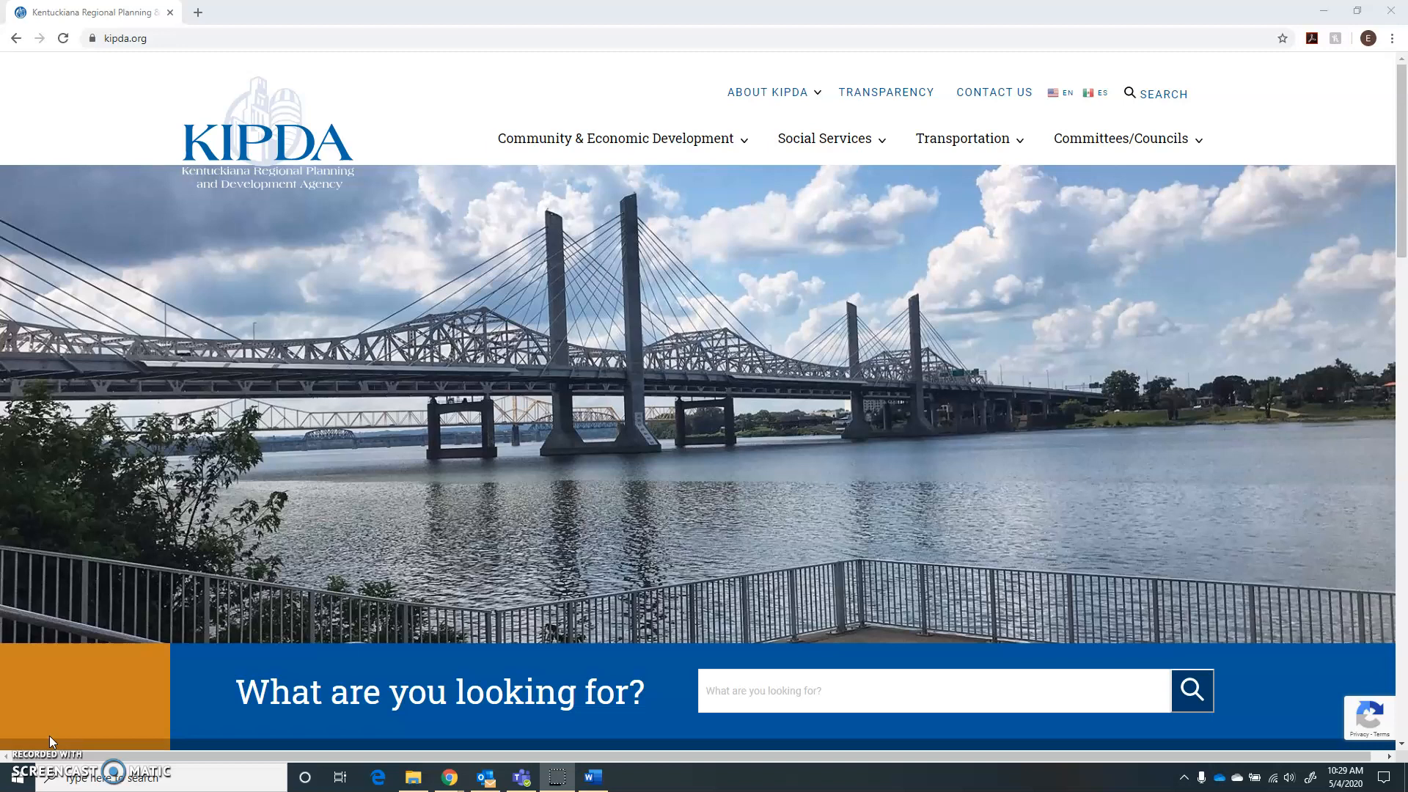
# Open the KIPDA ePIF application from the Transportation Planning Portal's forms and choose to propose a new MTP project
pyautogui.moveTo(967, 141)
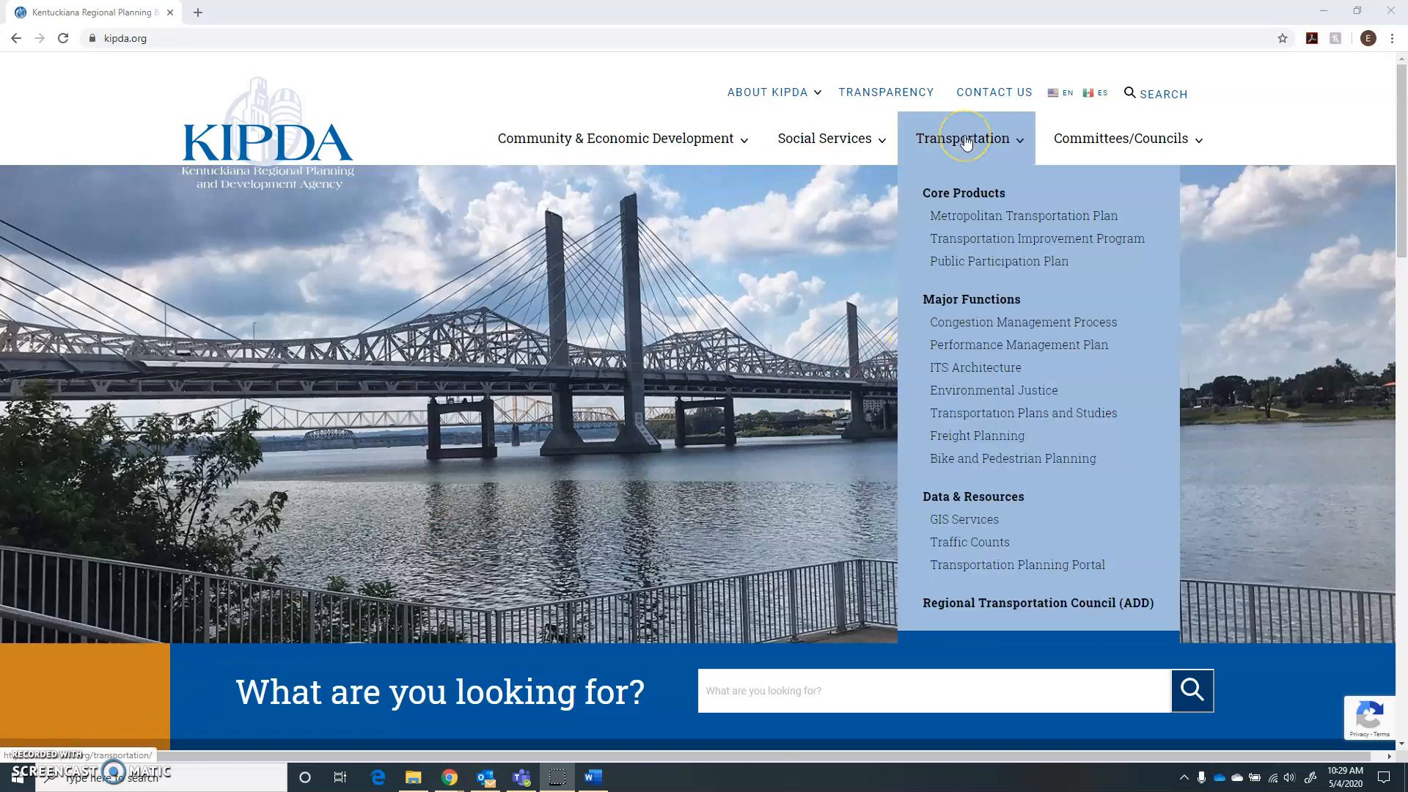
pyautogui.click(976, 565)
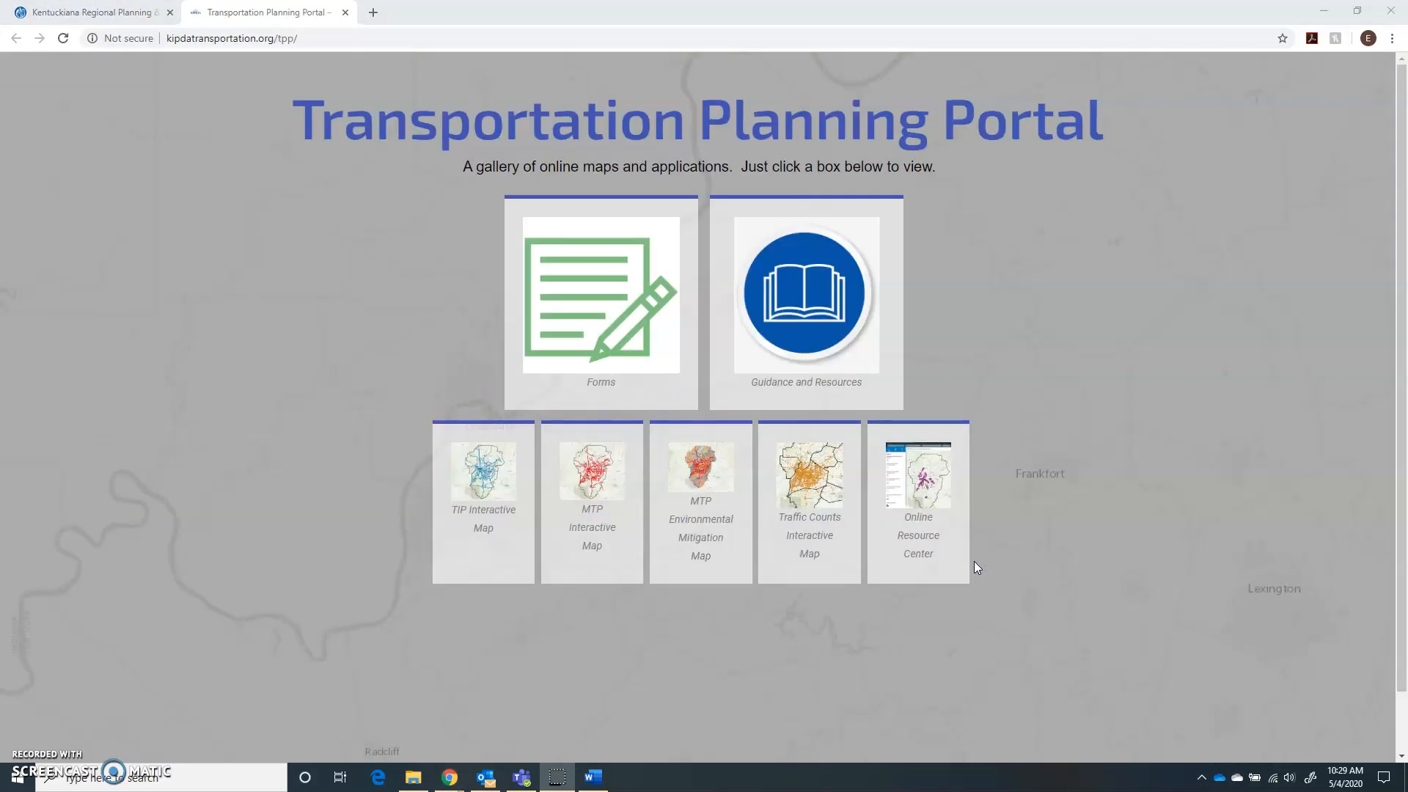
pyautogui.click(600, 352)
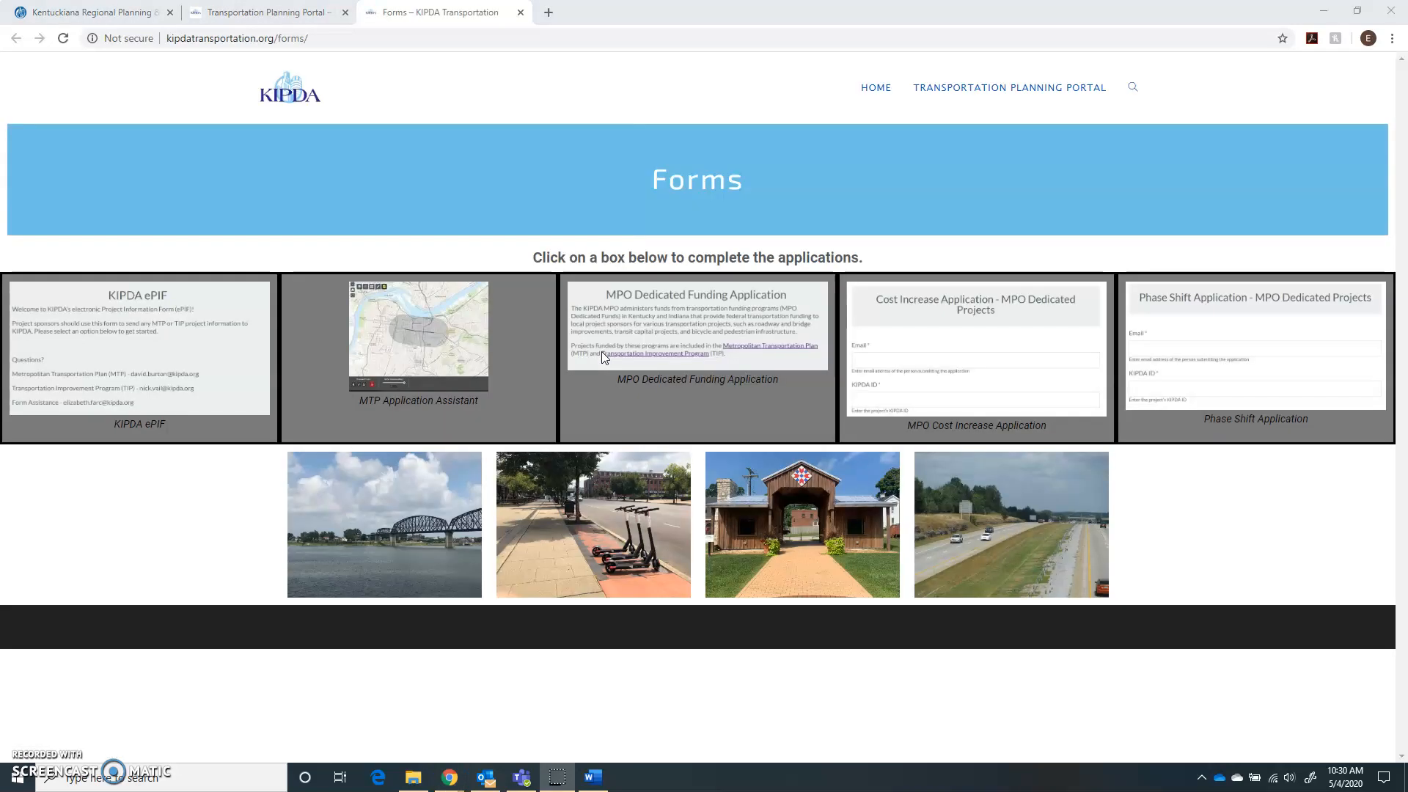
pyautogui.click(185, 414)
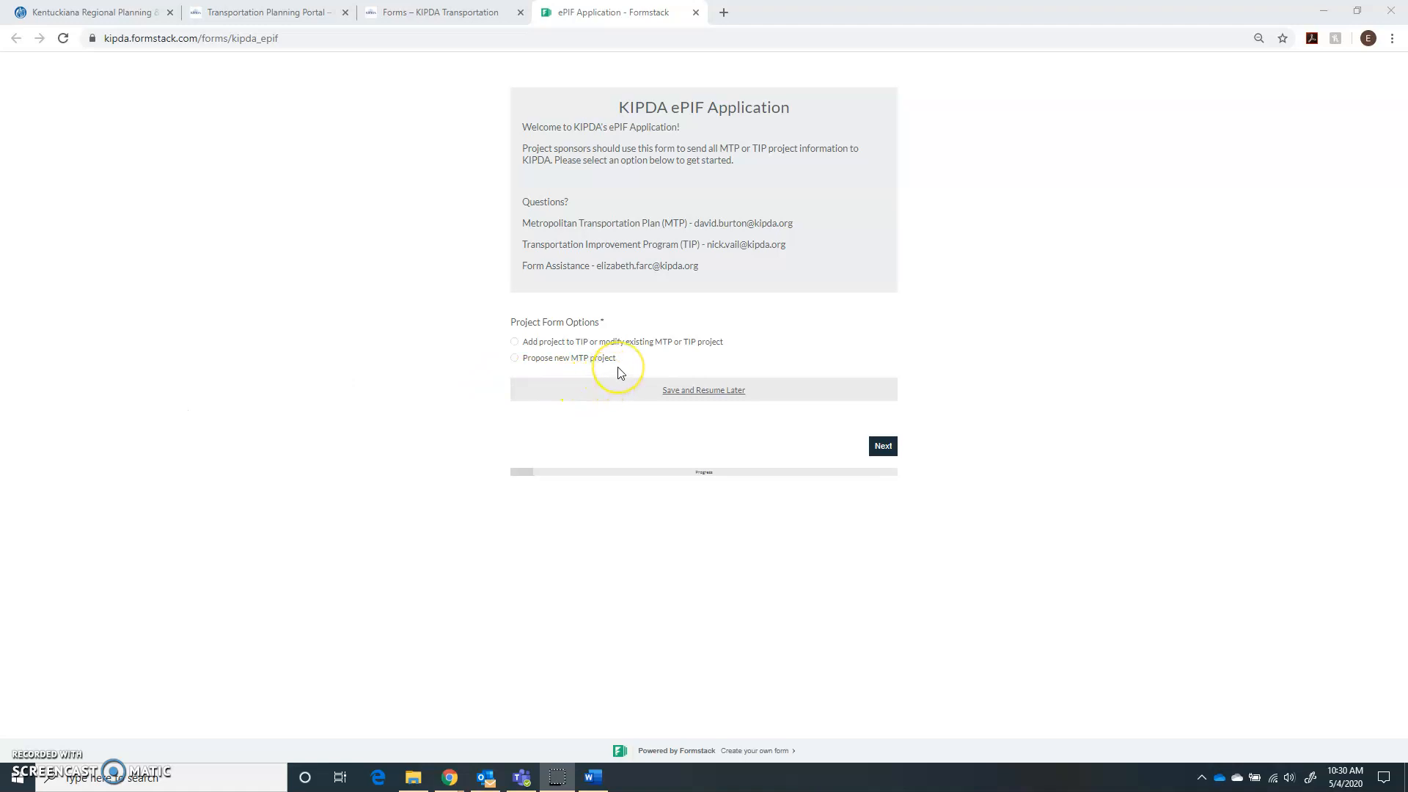
pyautogui.click(526, 363)
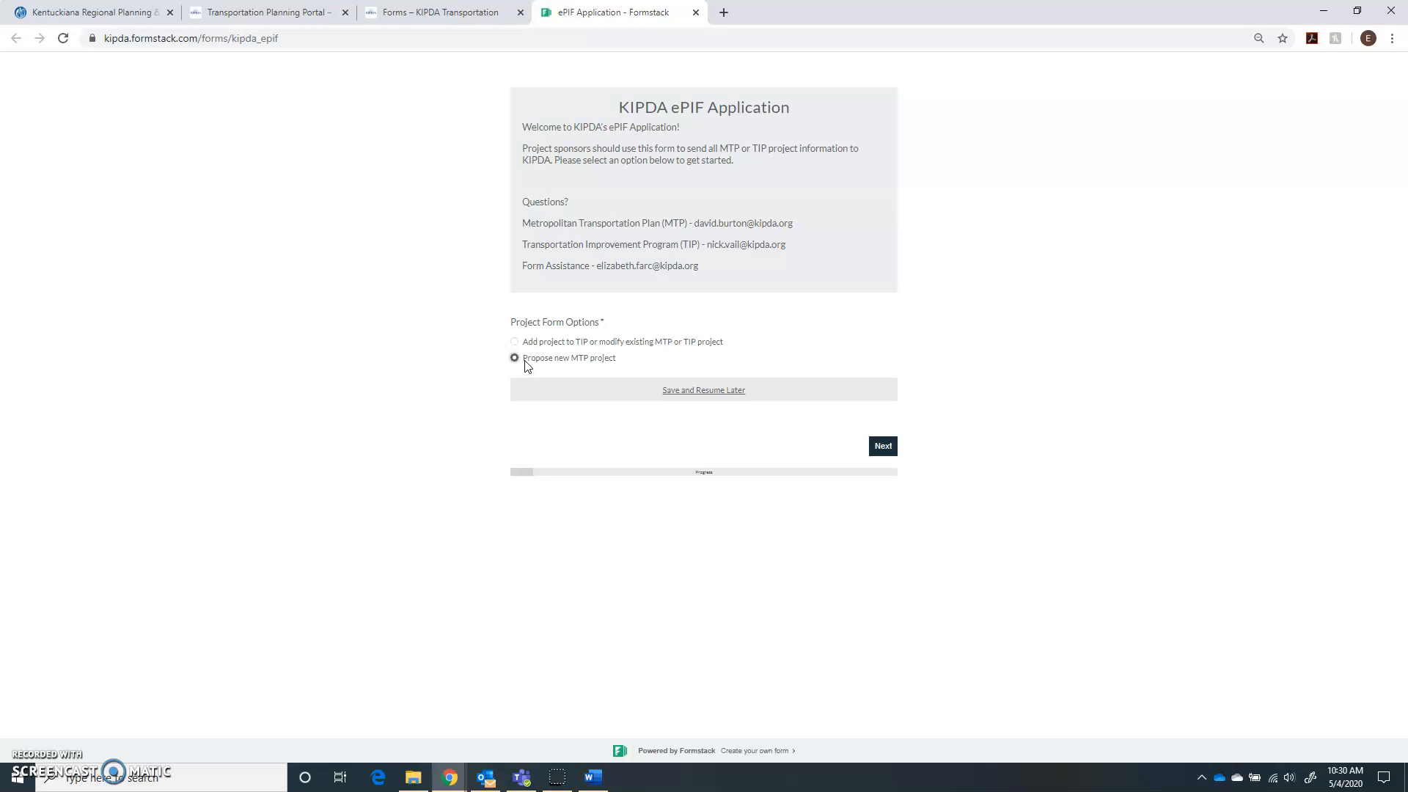
# Save the application for resuming later to get its resume link, and return to the form
pyautogui.click(733, 391)
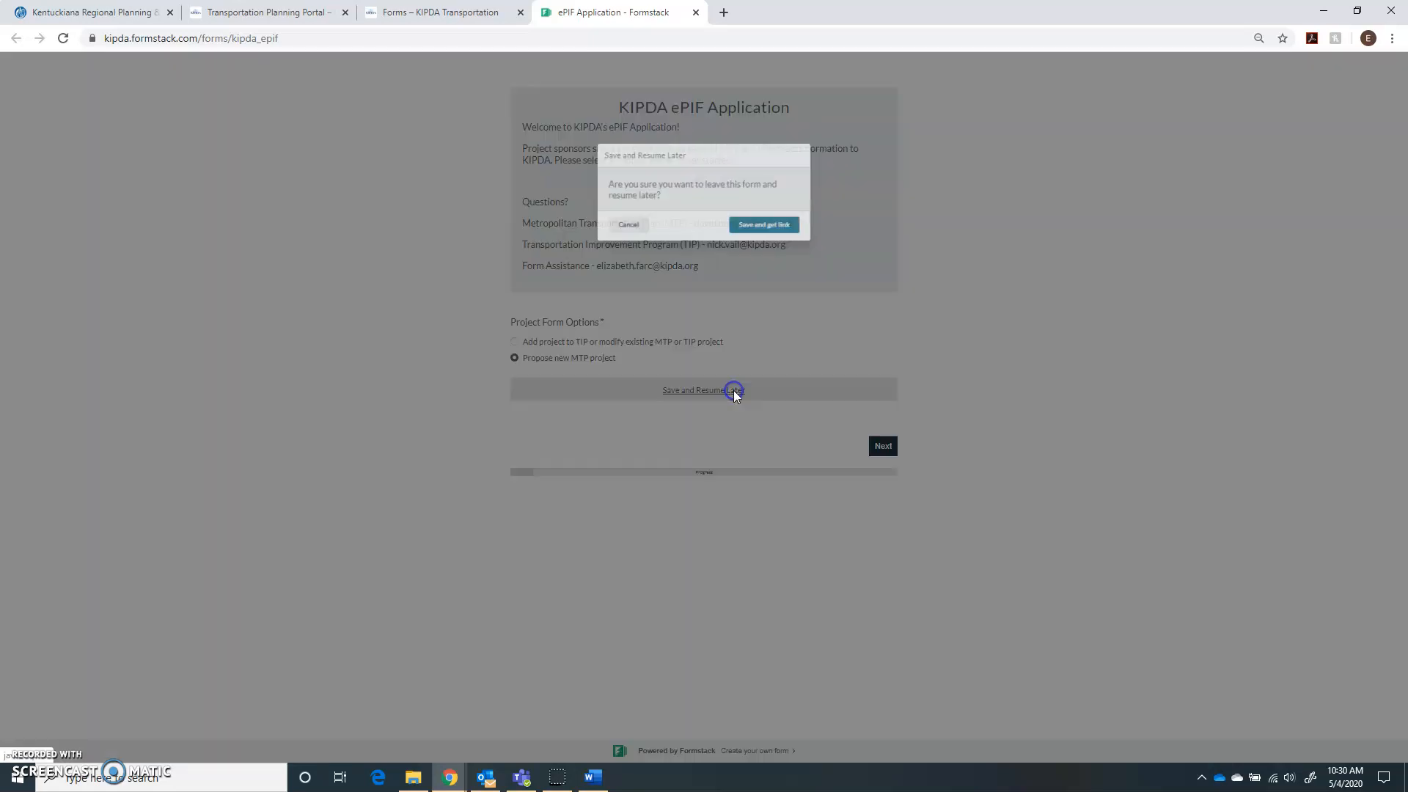
pyautogui.click(747, 230)
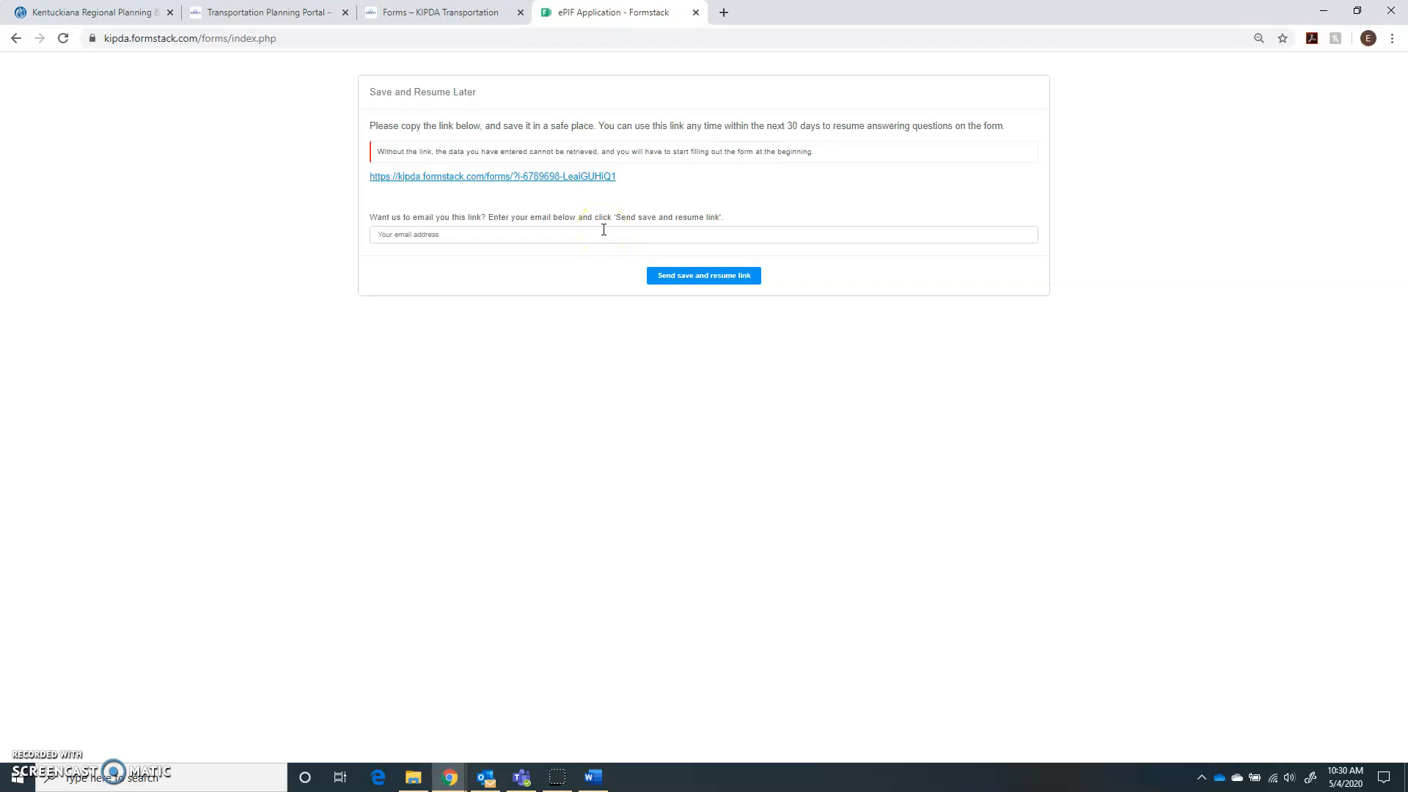
pyautogui.hotkey('alt', 'Left')
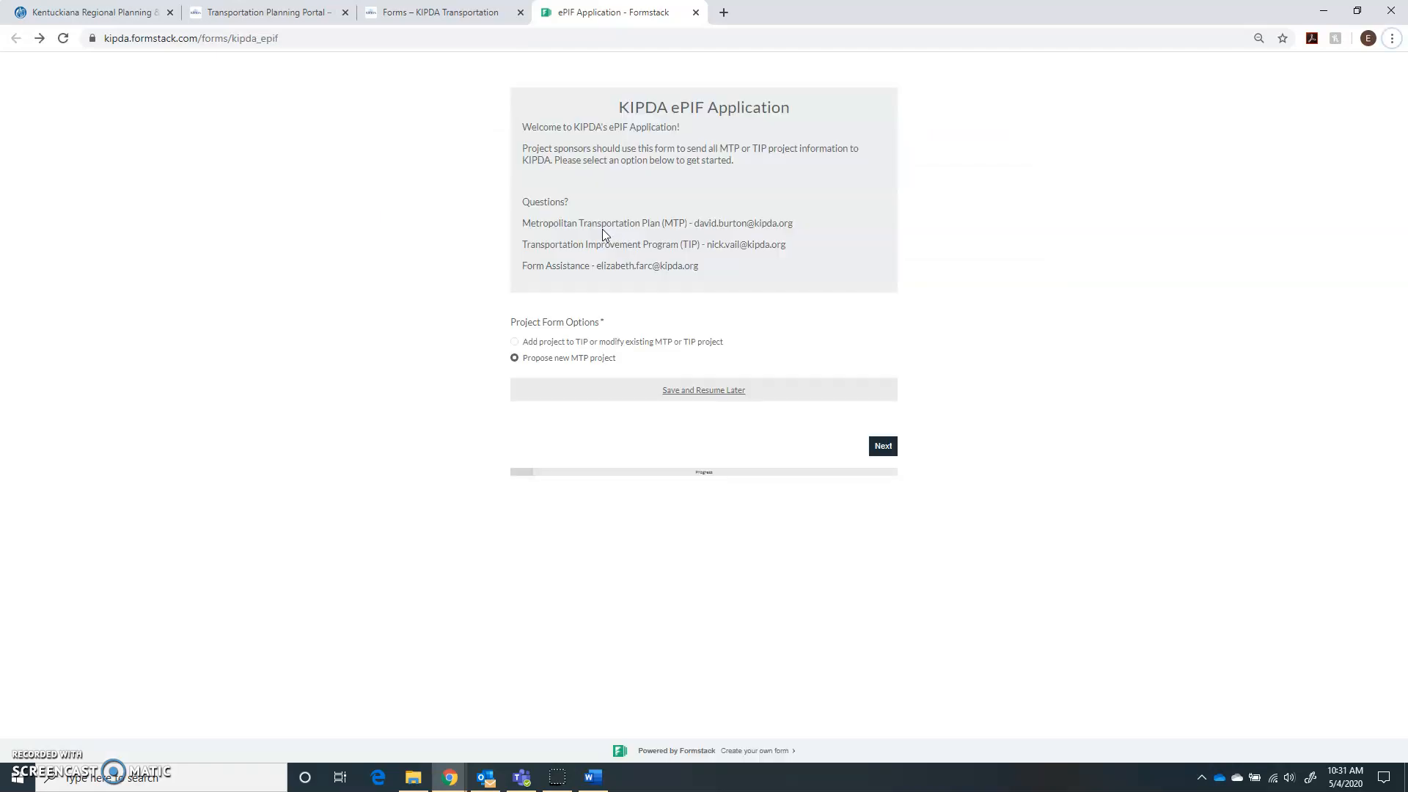
# Continue to the project basics page and select Roadway as primary project type and Jefferson and Oldham as counties
pyautogui.click(889, 447)
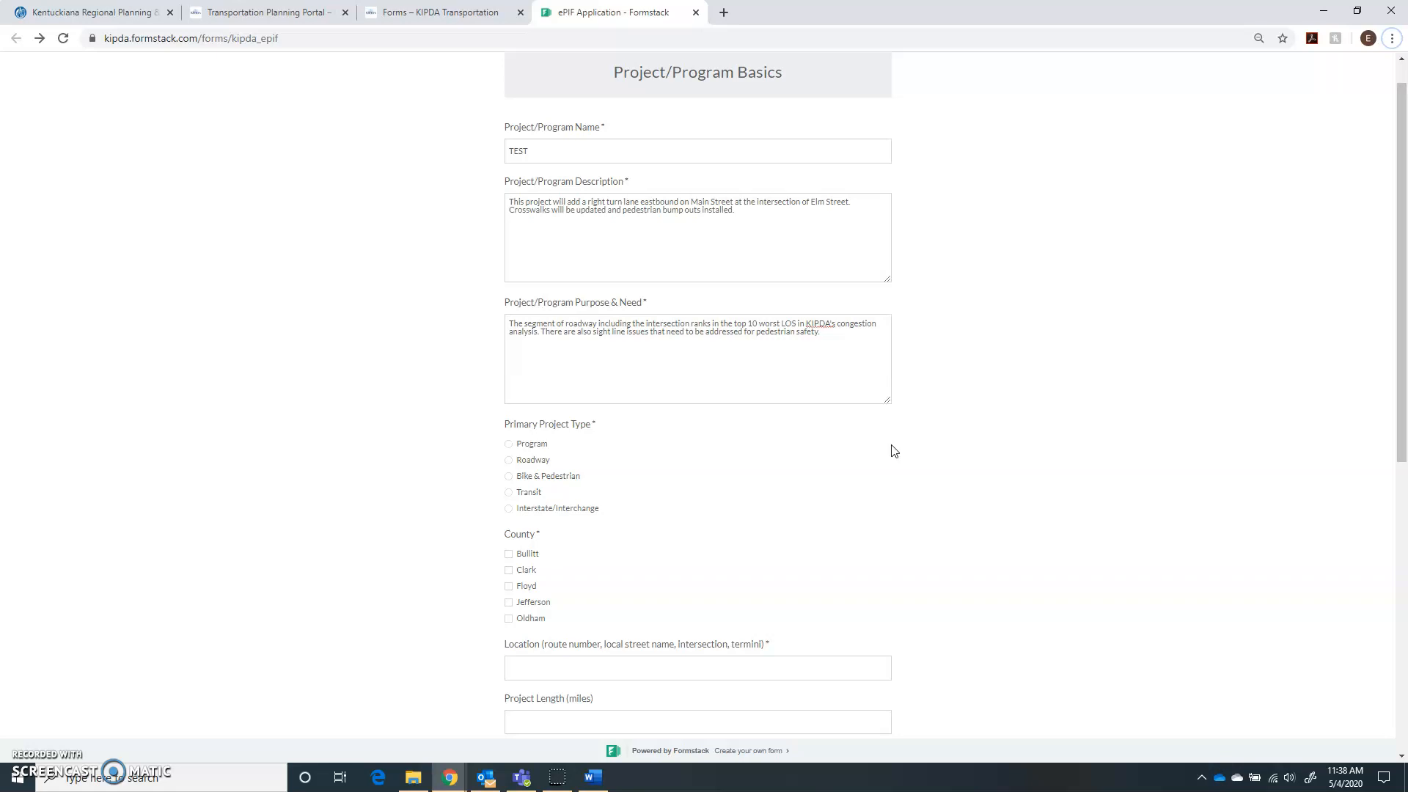
pyautogui.hotkey('alt', 'p')
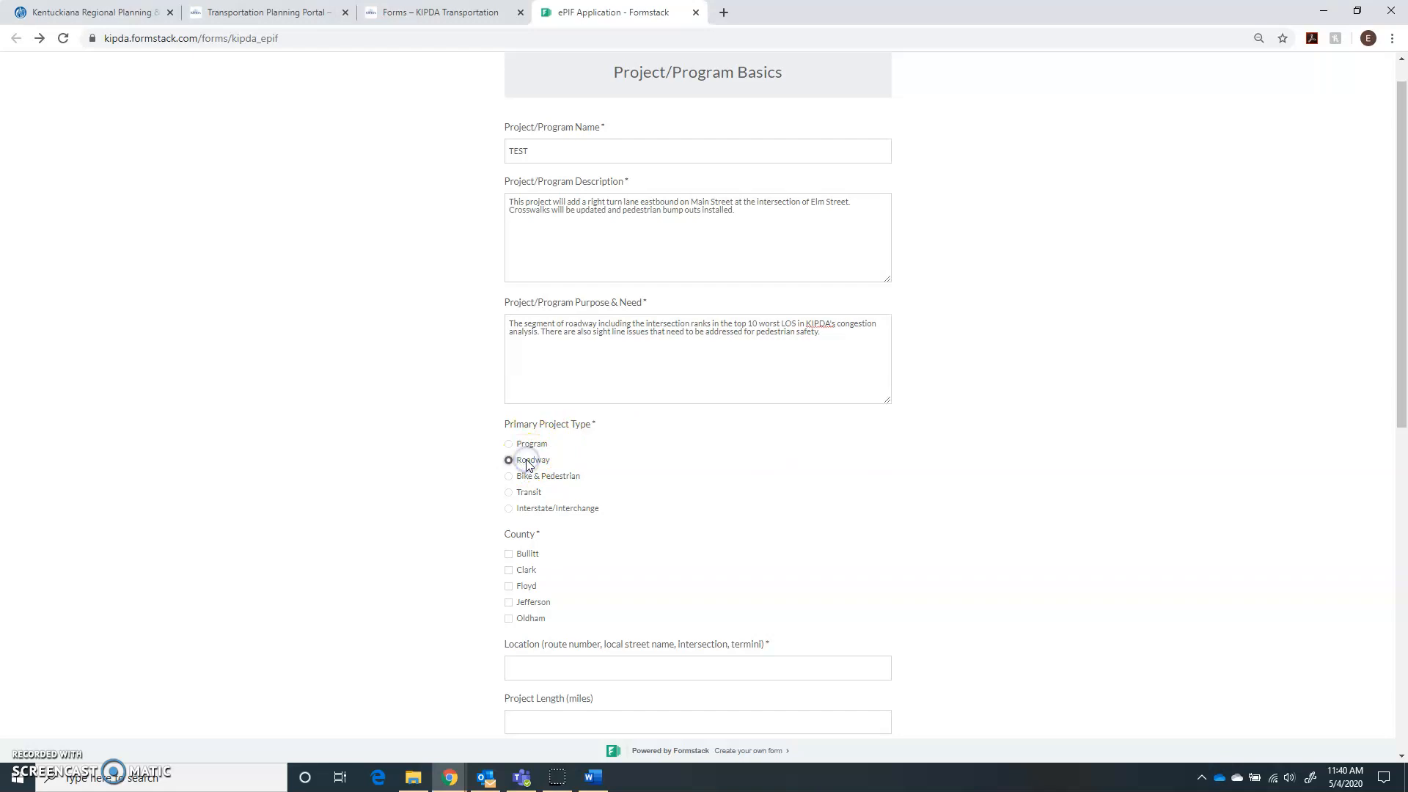
pyautogui.click(509, 460)
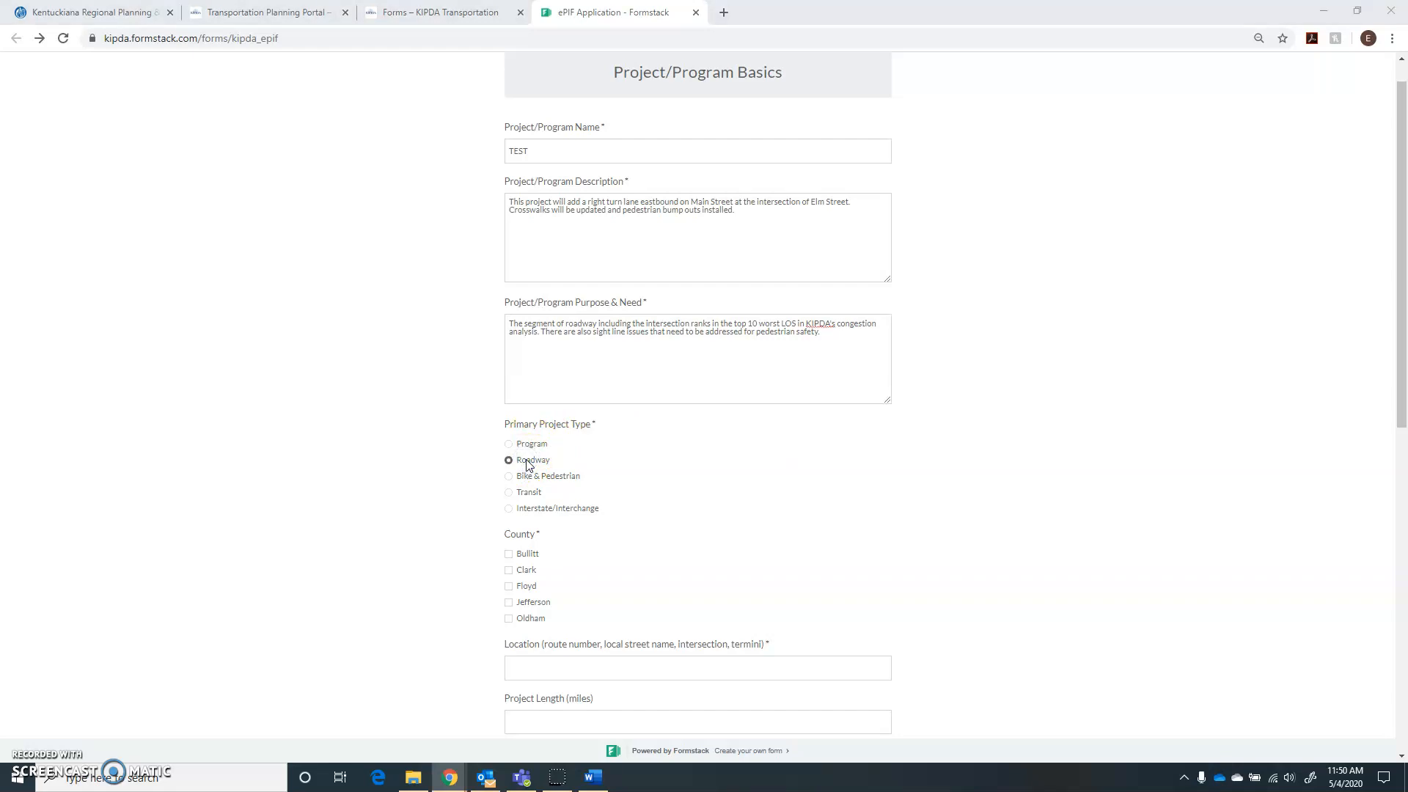
pyautogui.click(509, 605)
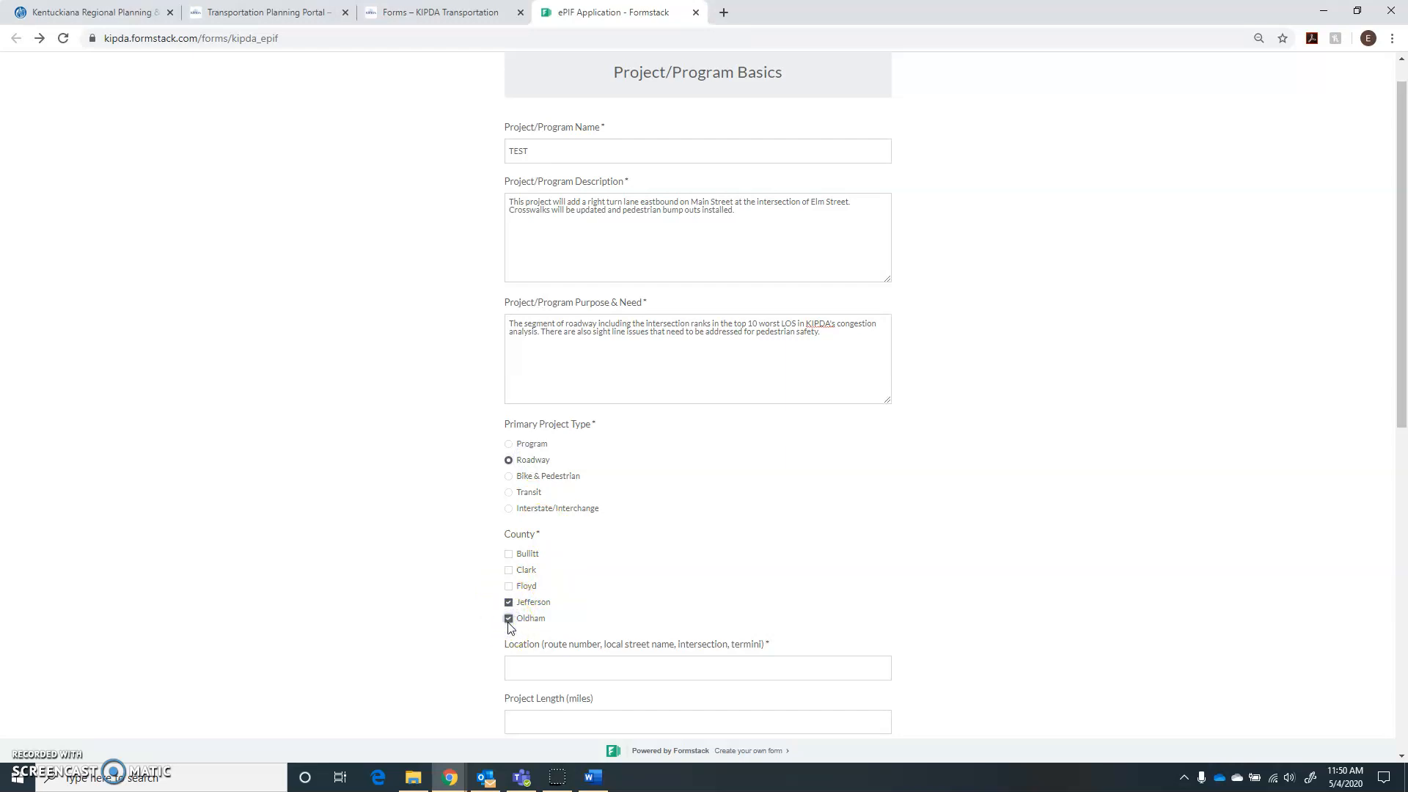
# Enter "Main Street intersection with Elm Street" as the location and ".25 miles" as the project length
pyautogui.click(530, 660)
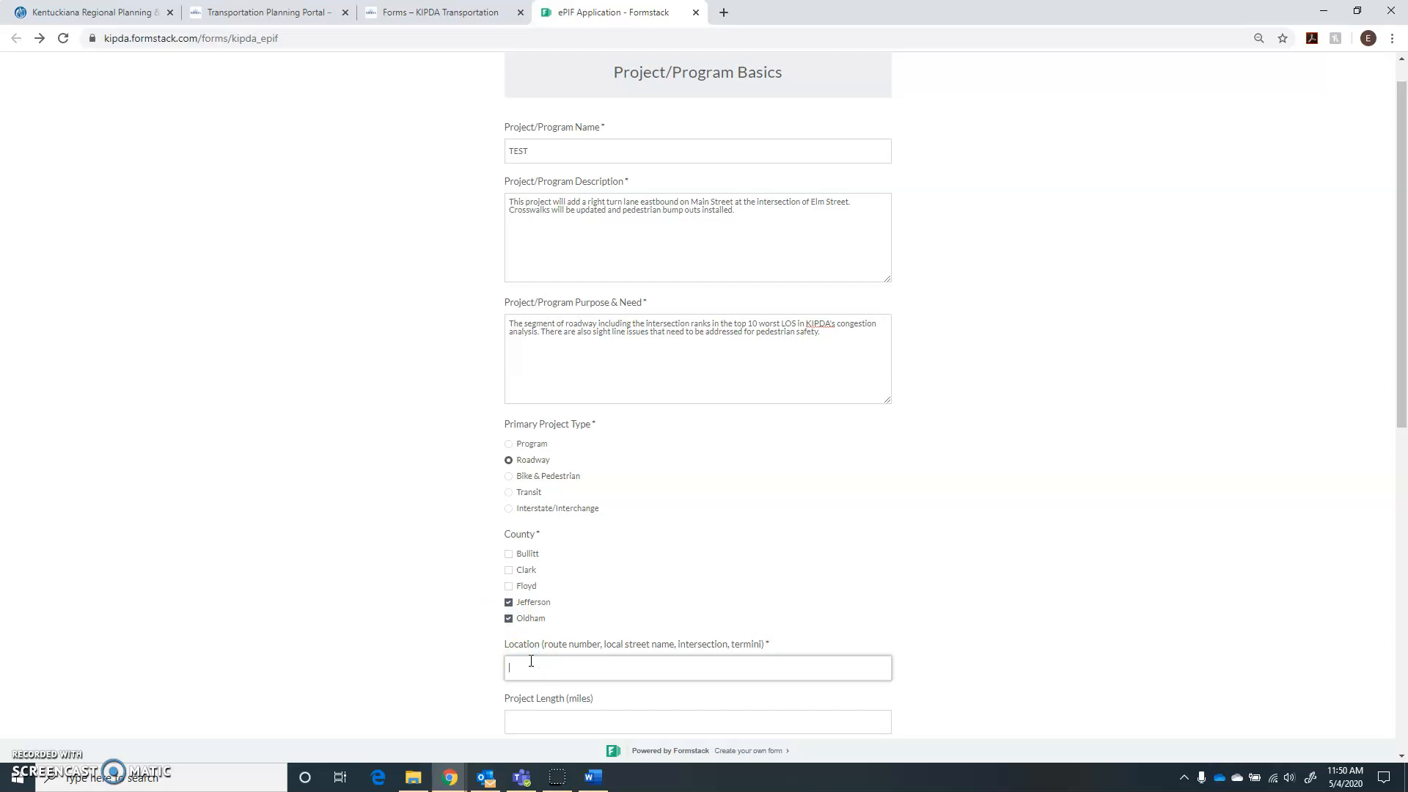
pyautogui.hotkey('ctrl', 'v')
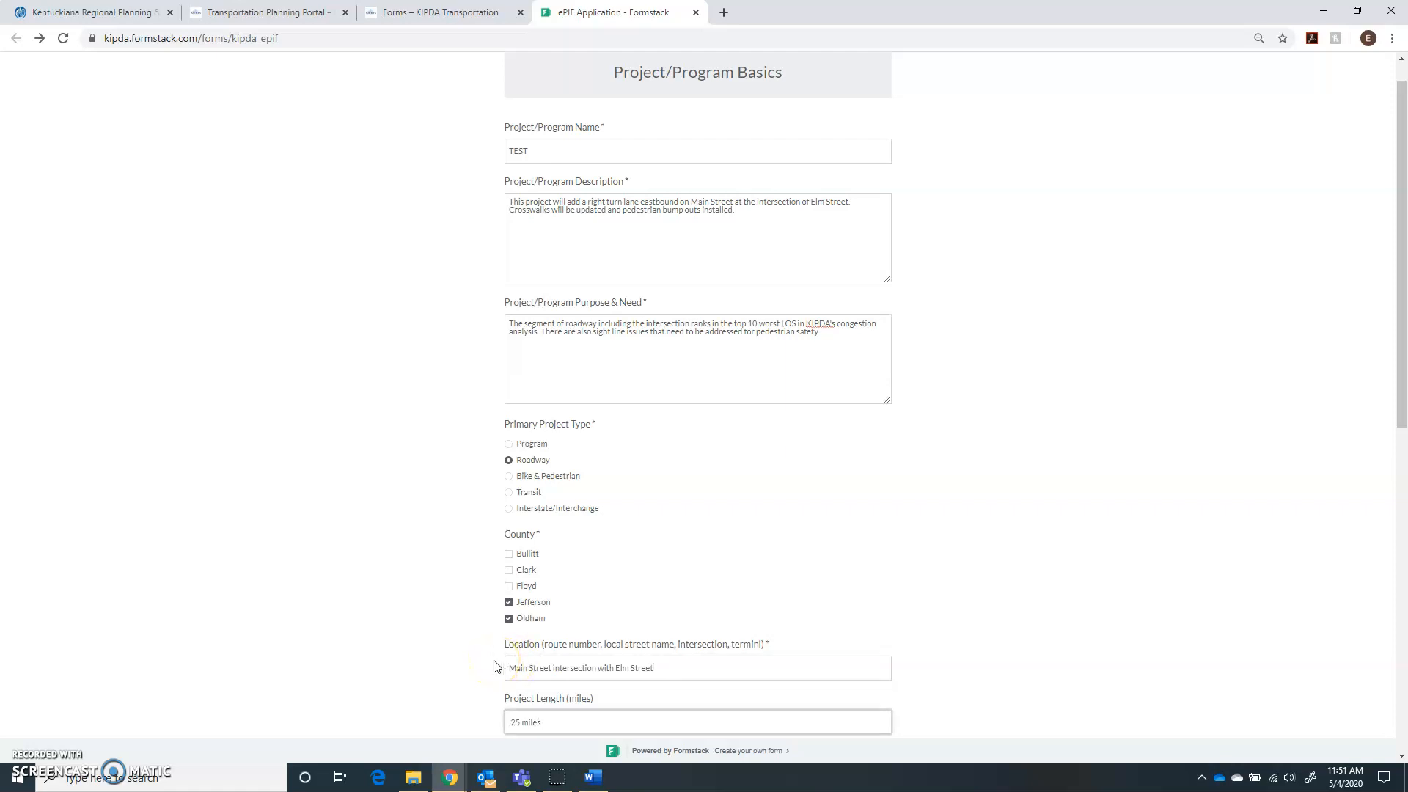
pyautogui.scroll(-6, 495, 666)
pyautogui.scroll(-3, 495, 666)
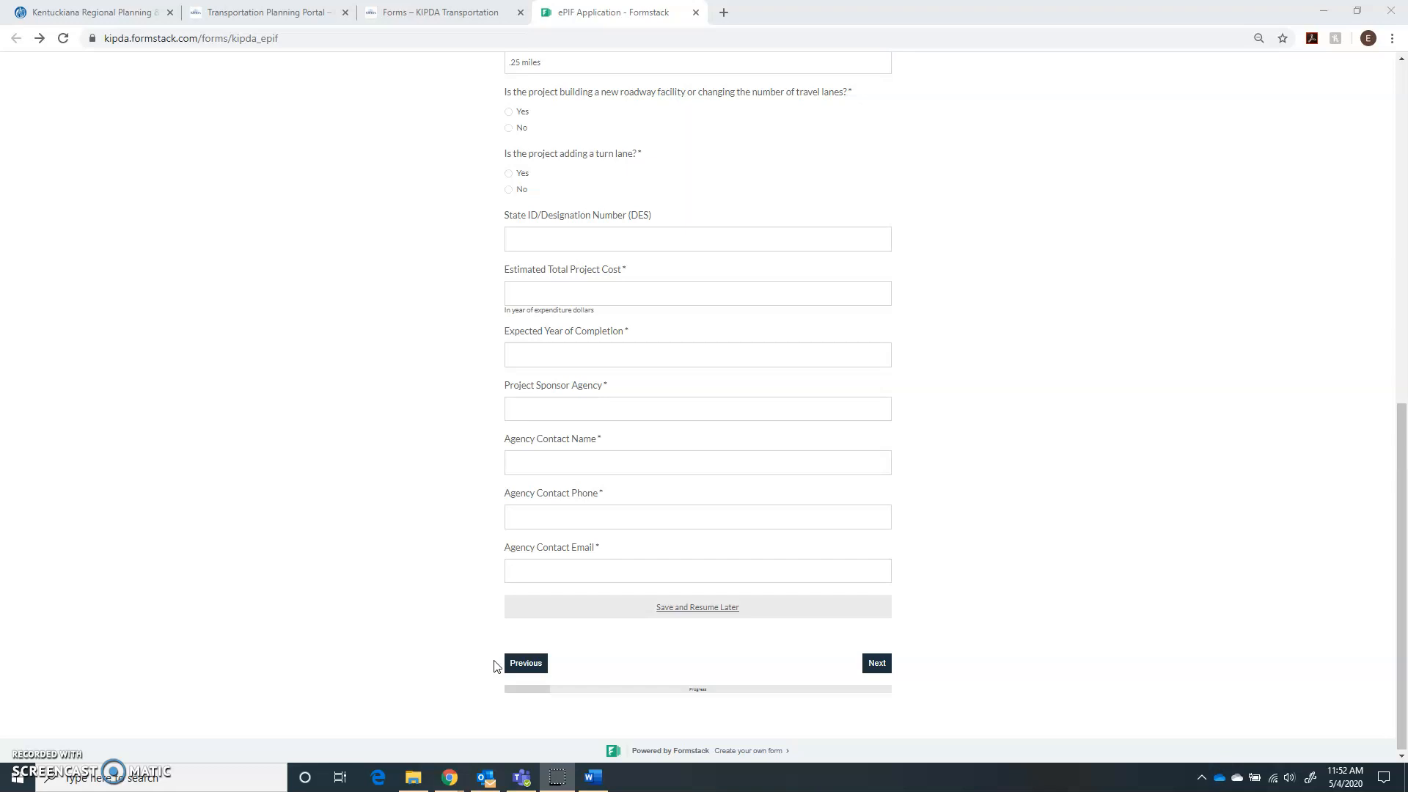
# Try answering Yes to the new roadway or travel lane question and check the existing and proposed lane fields
pyautogui.click(509, 111)
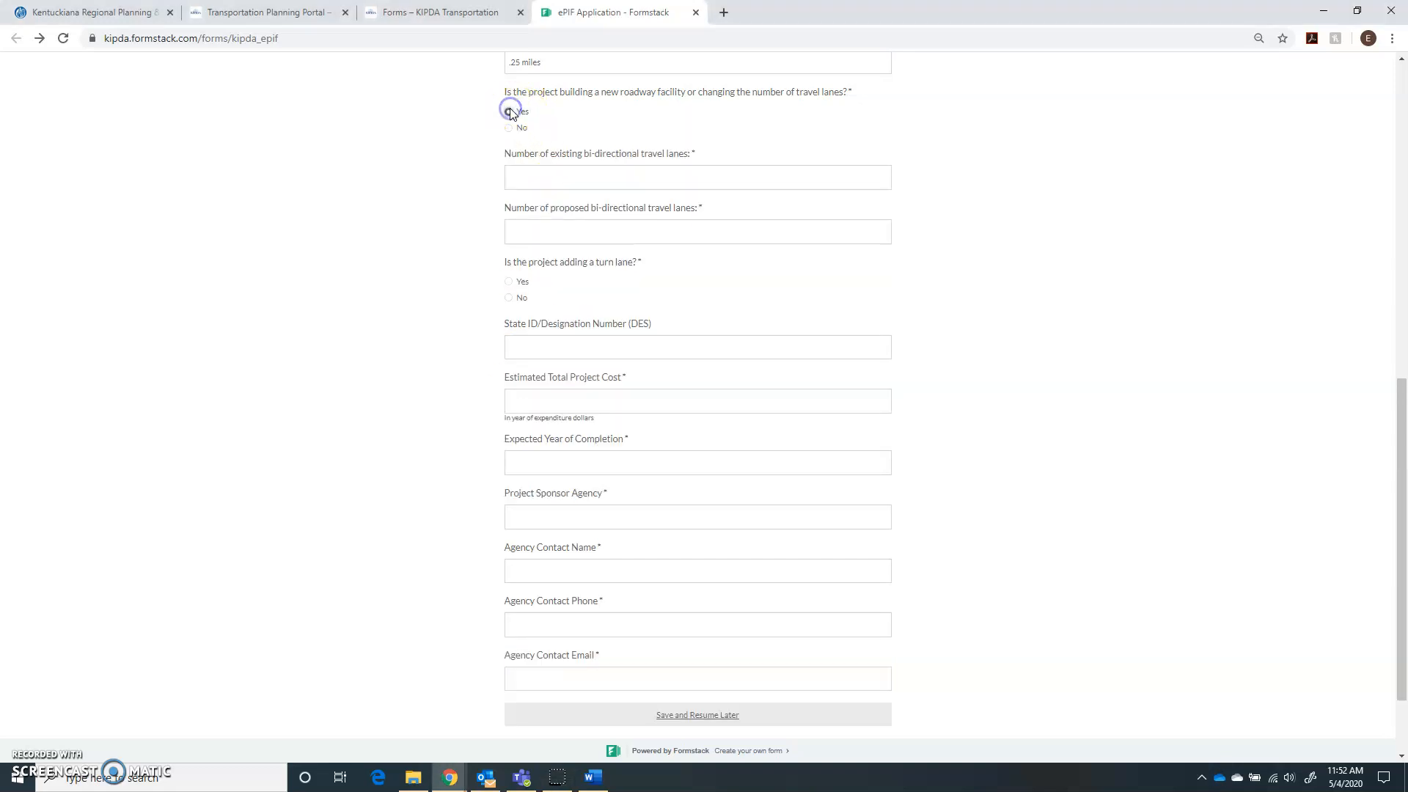
pyautogui.click(512, 174)
pyautogui.click(524, 226)
# Answer No to building a new roadway or changing travel lanes, and Yes to adding a turn lane, with Turning bay as its kind
pyautogui.click(510, 128)
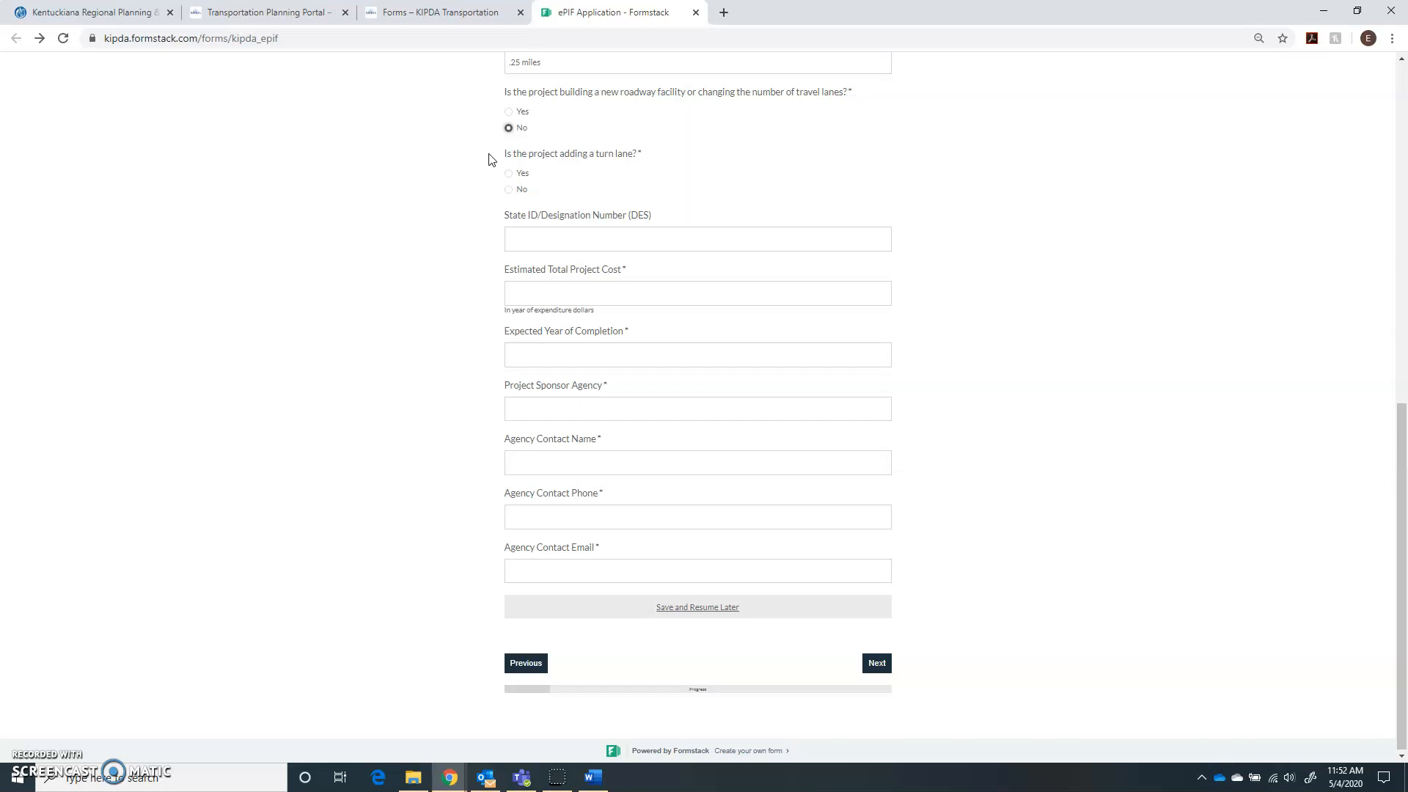
pyautogui.click(509, 174)
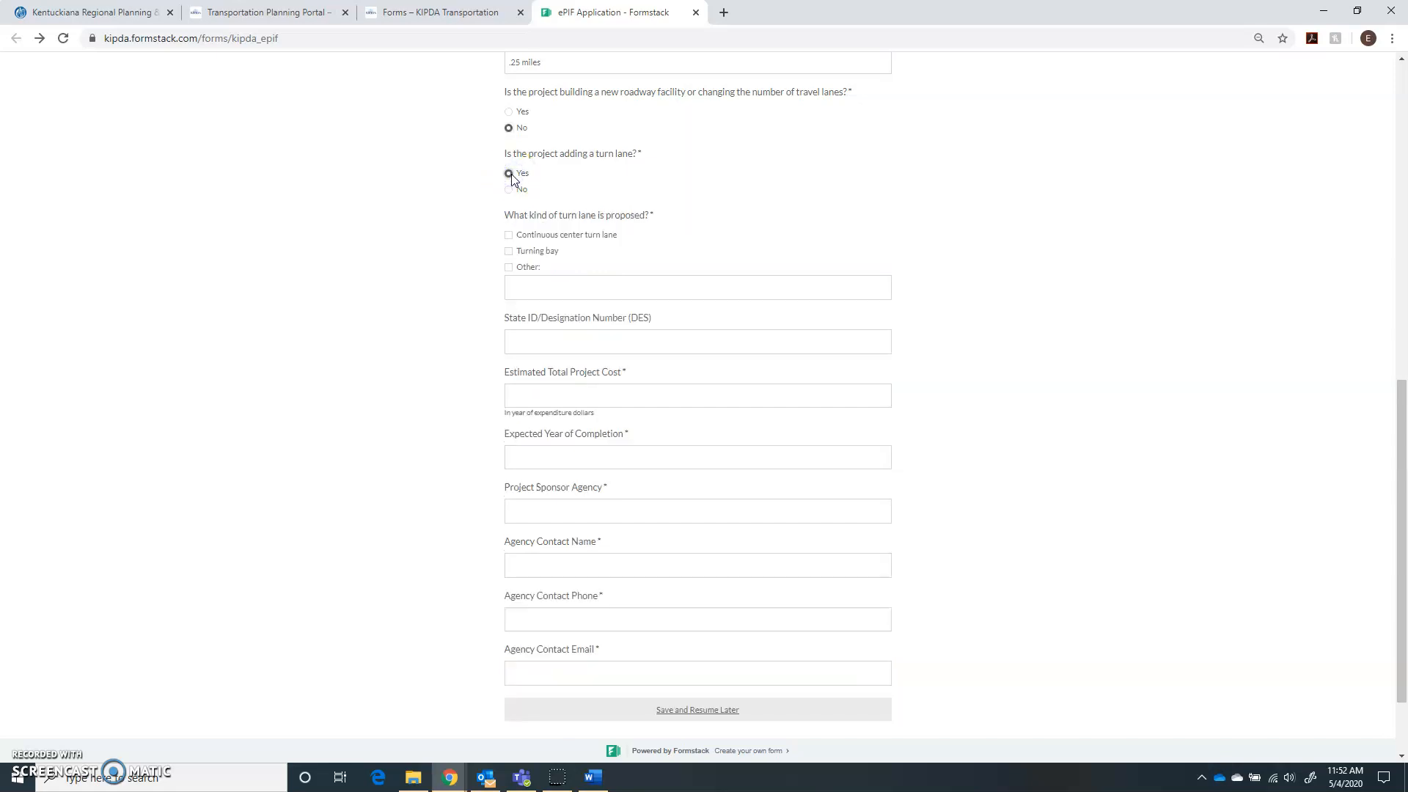
pyautogui.click(509, 251)
pyautogui.click(485, 256)
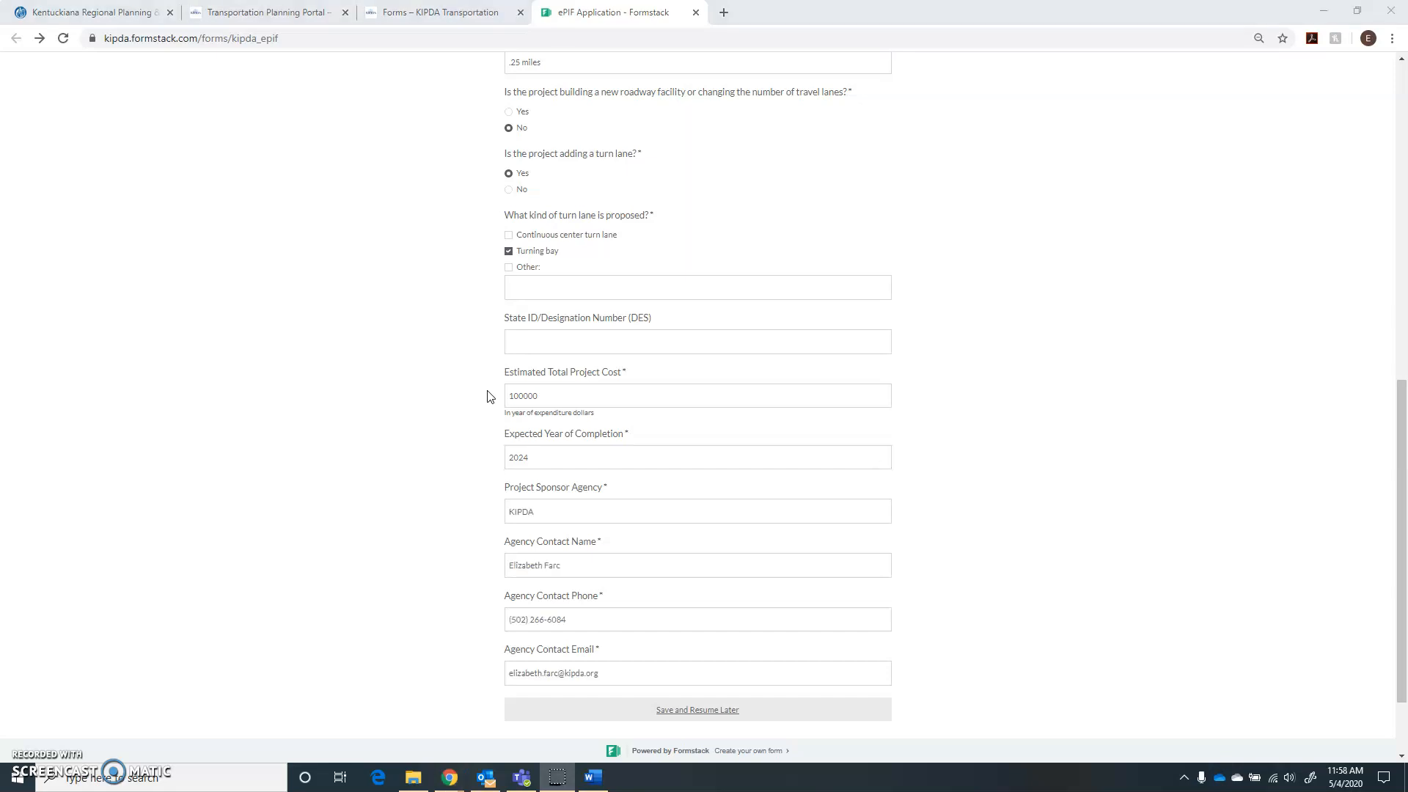
# Continue to the Impact on Performance Targets page and open the linked Project Application Assistant mapping app
pyautogui.scroll(-2, 487, 396)
pyautogui.click(888, 669)
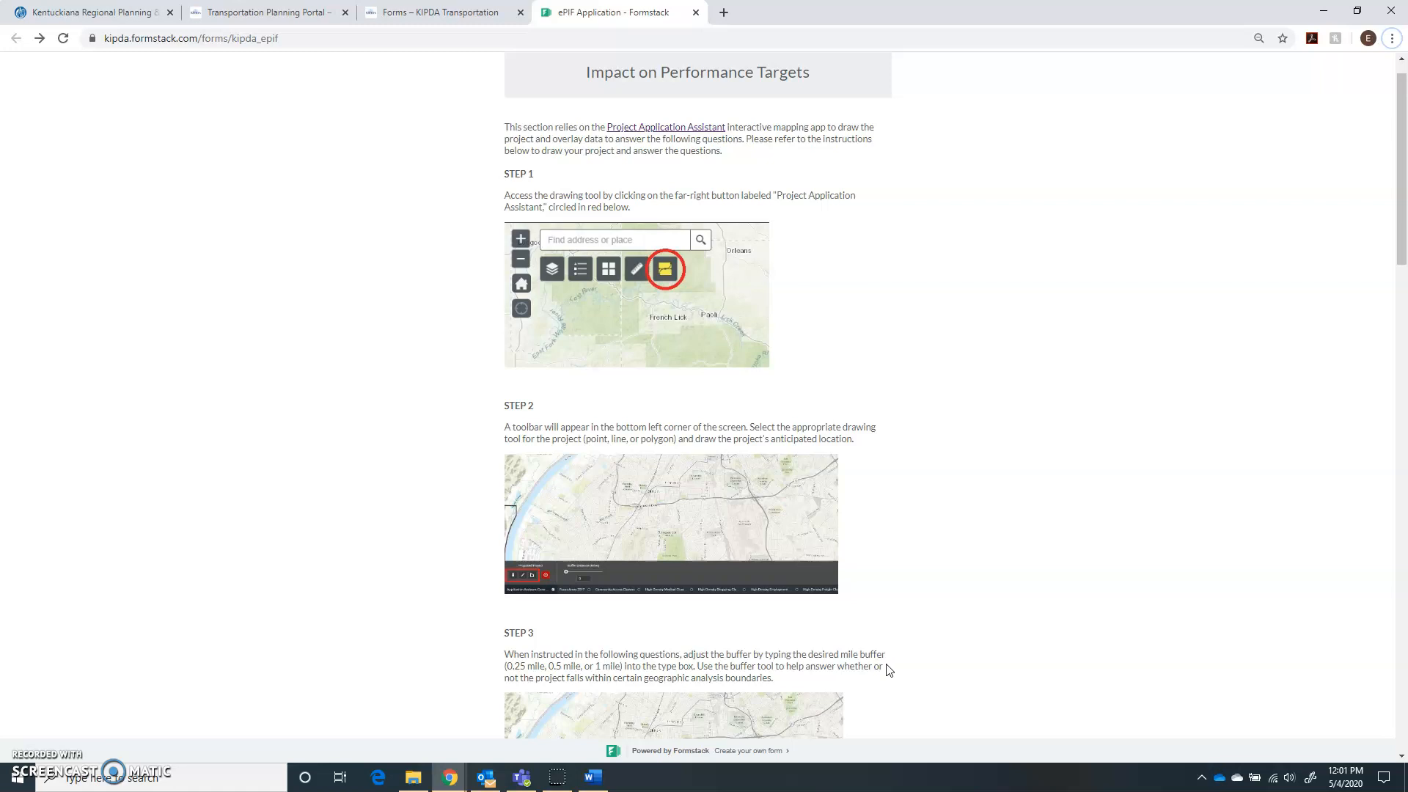
pyautogui.rightClick(721, 132)
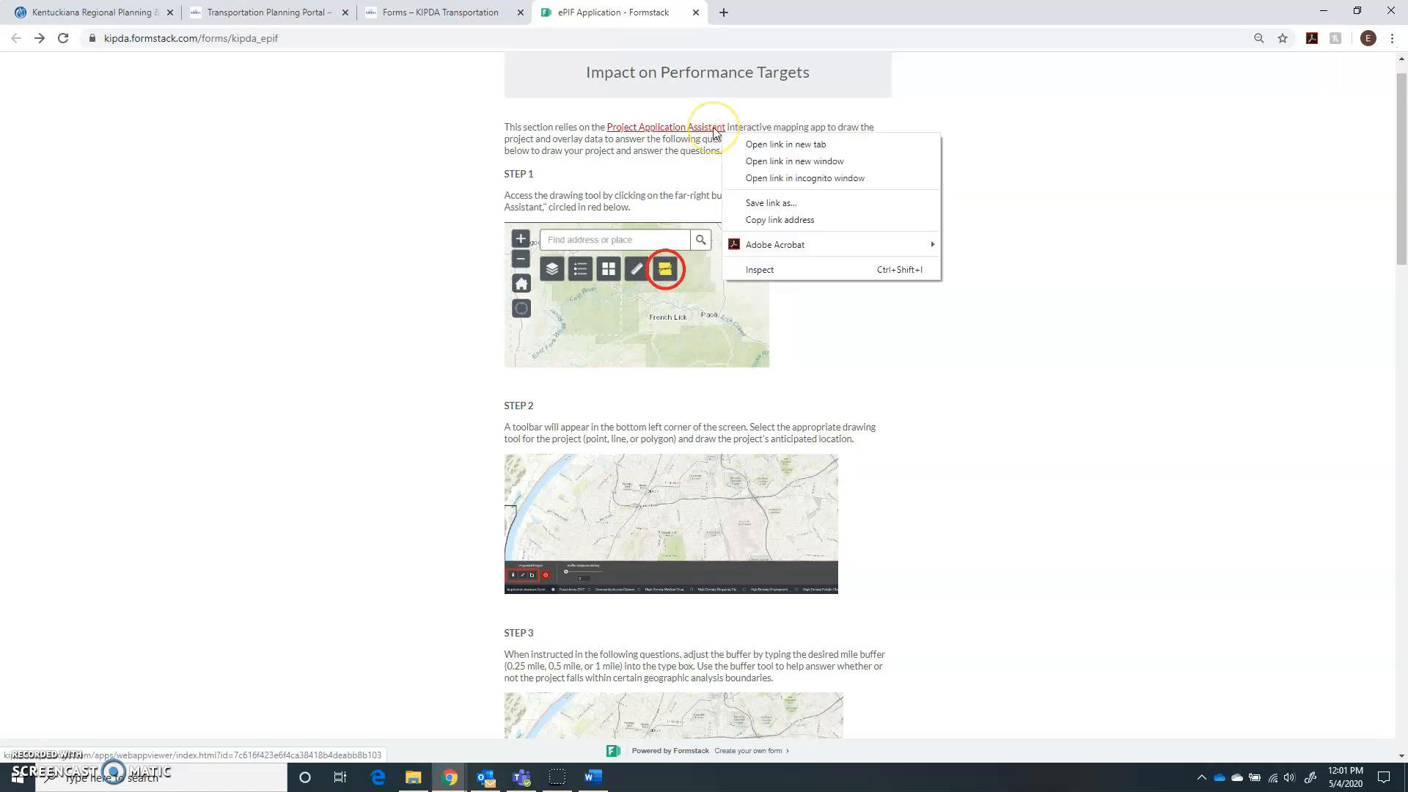
pyautogui.click(715, 133)
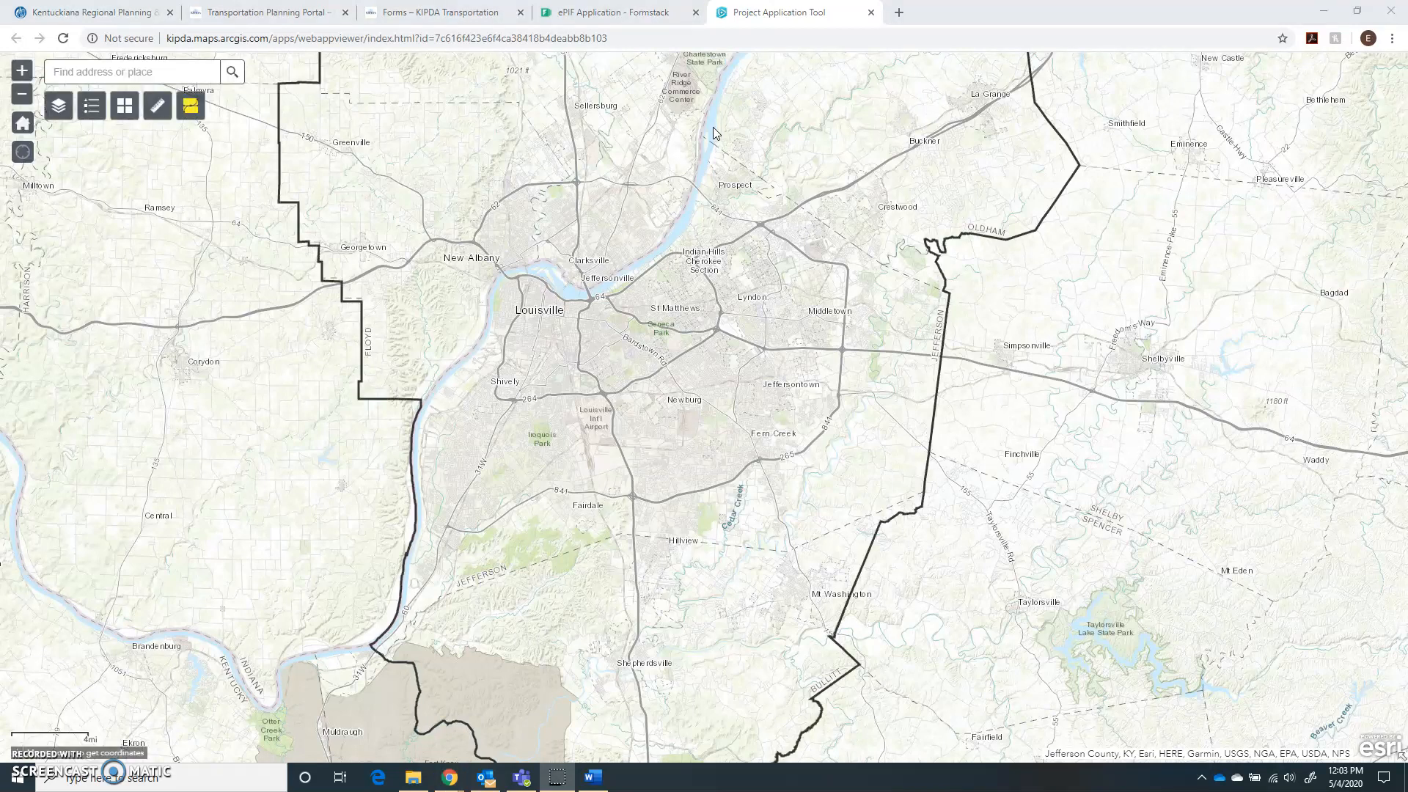
# Open the map's Project Application Assistant tool and look over the point, line and polygon drawing options
pyautogui.click(193, 116)
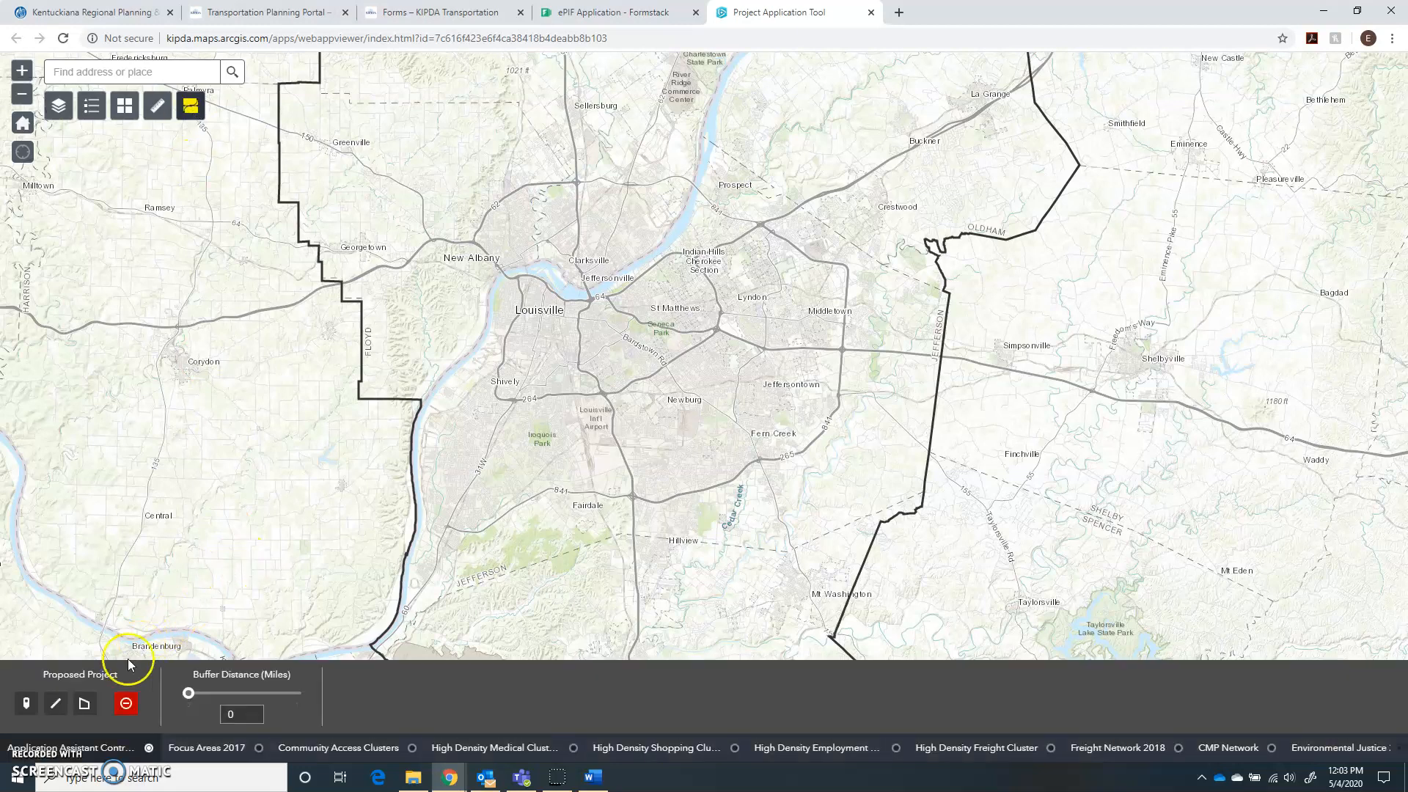
pyautogui.click(35, 710)
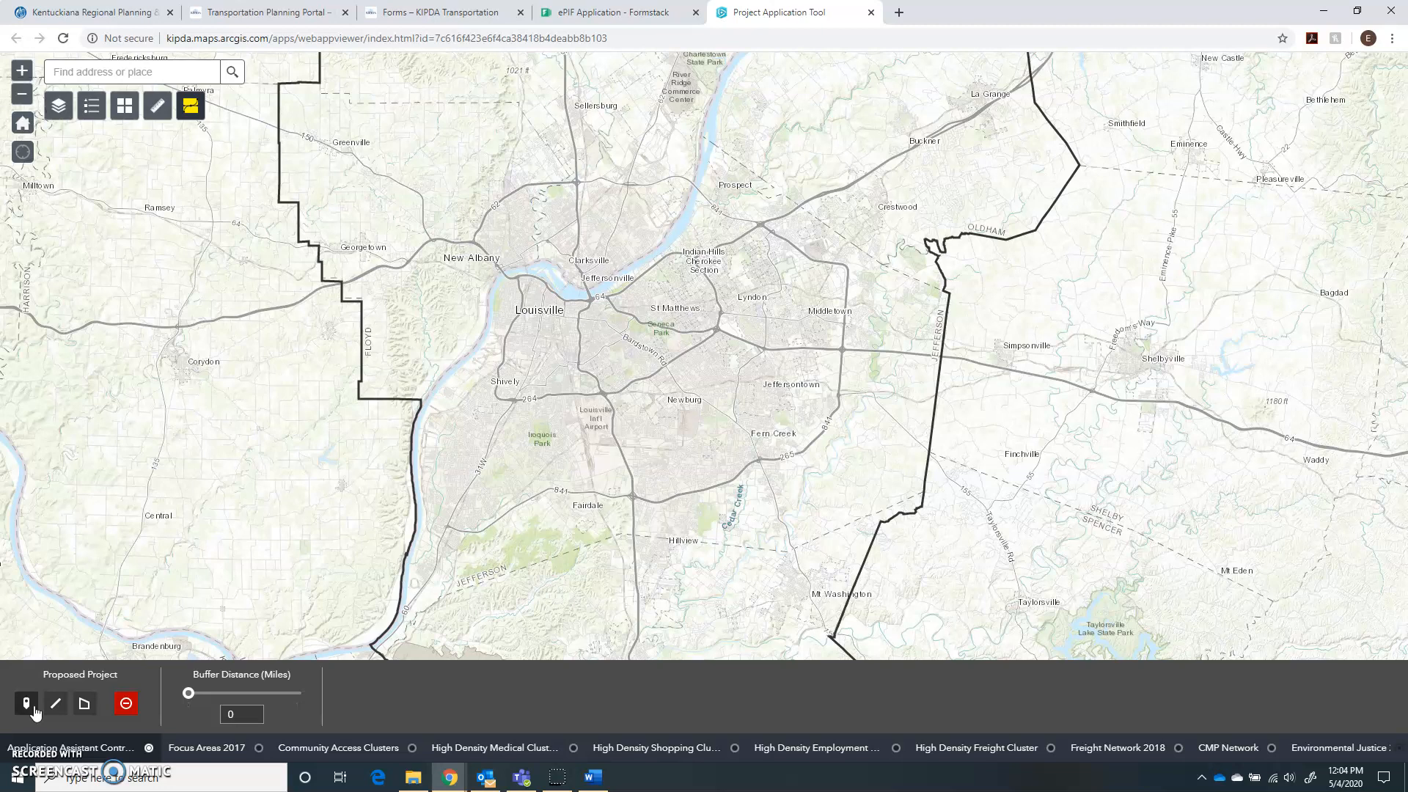
pyautogui.click(86, 706)
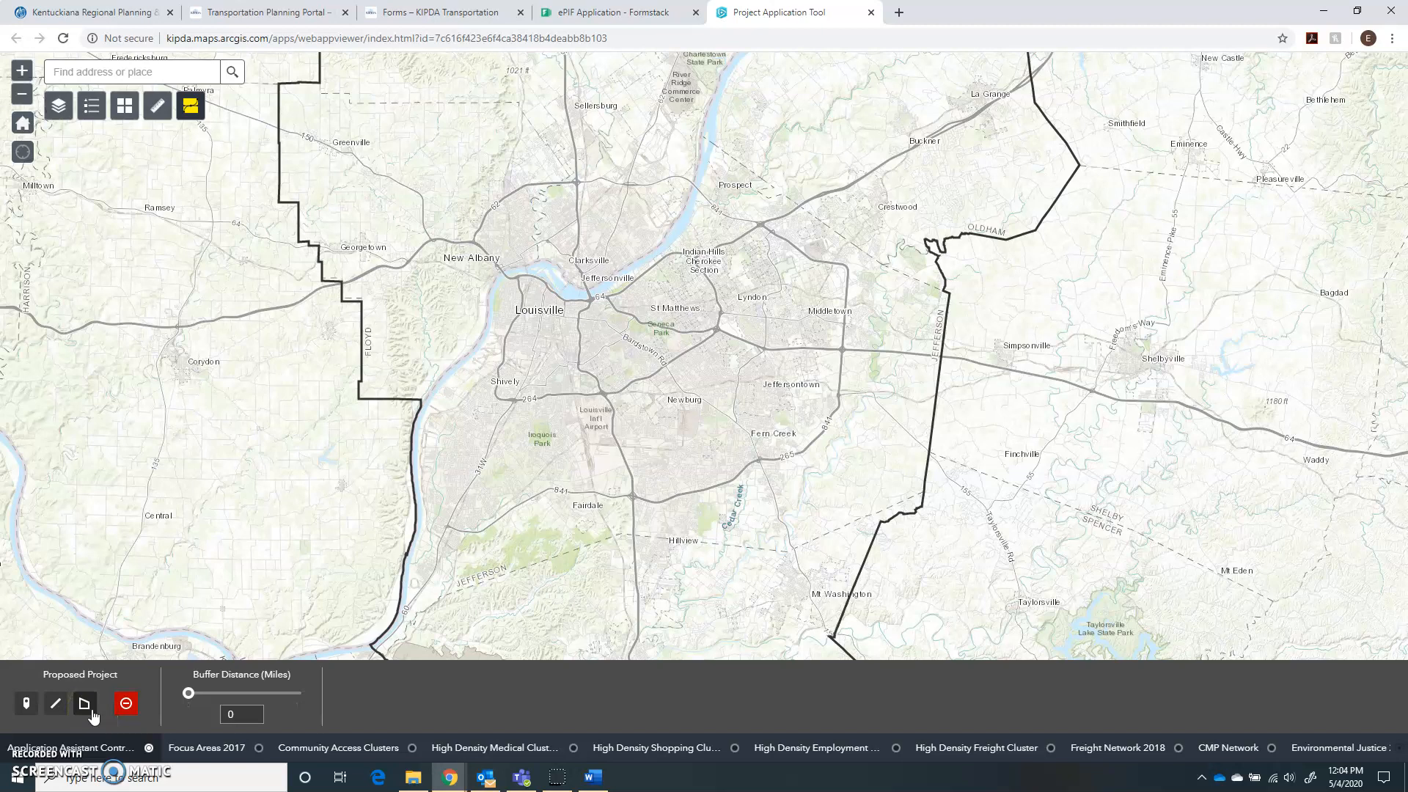
pyautogui.click(66, 712)
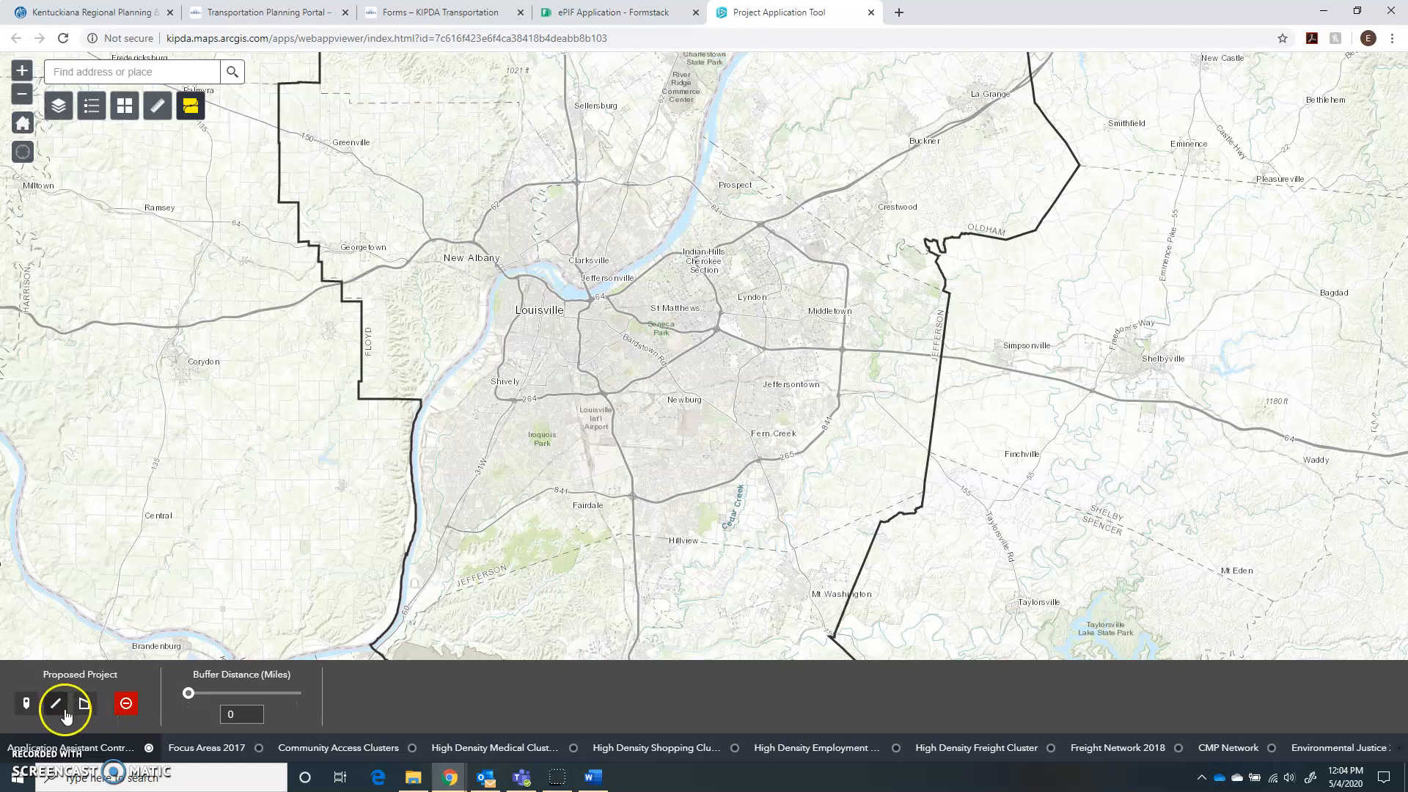
pyautogui.click(31, 710)
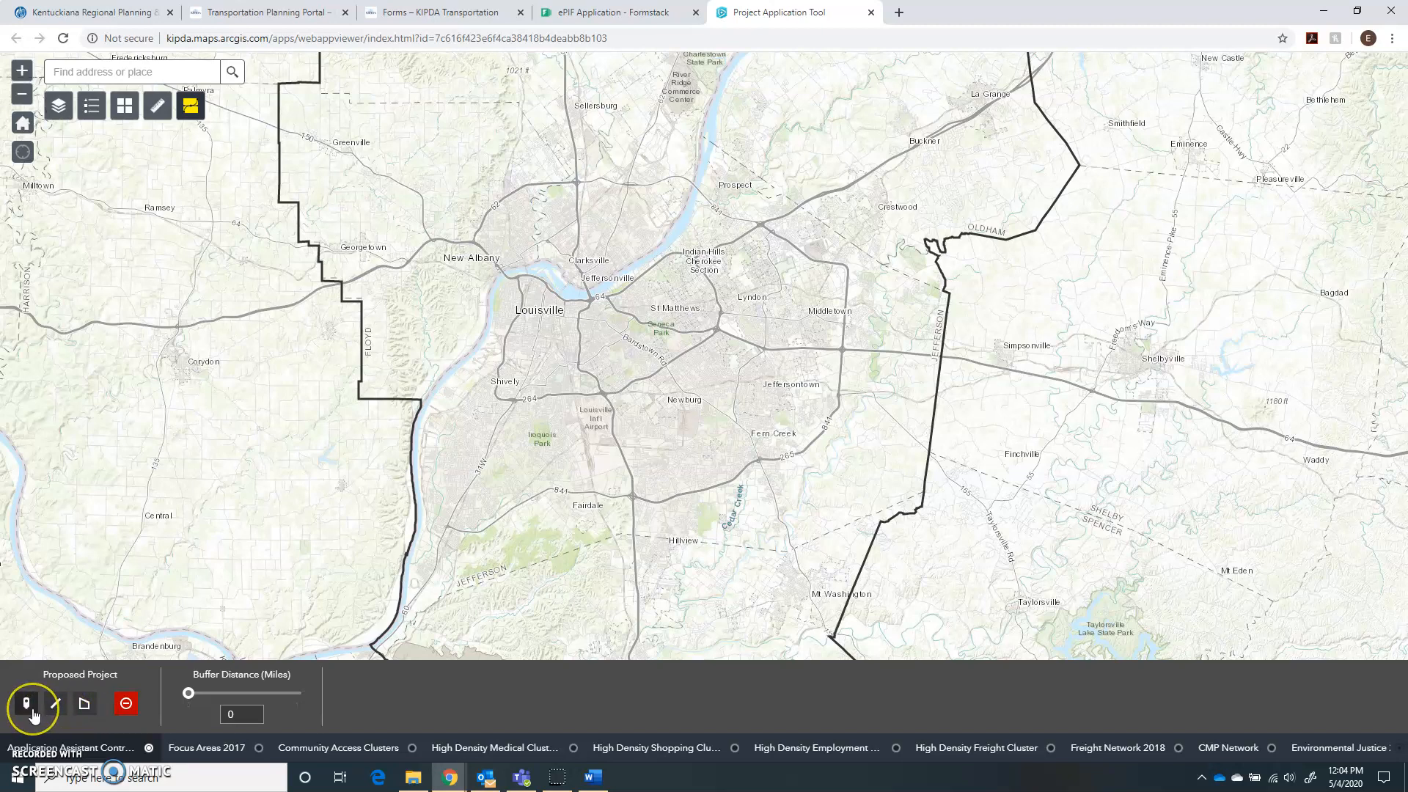
pyautogui.click(84, 706)
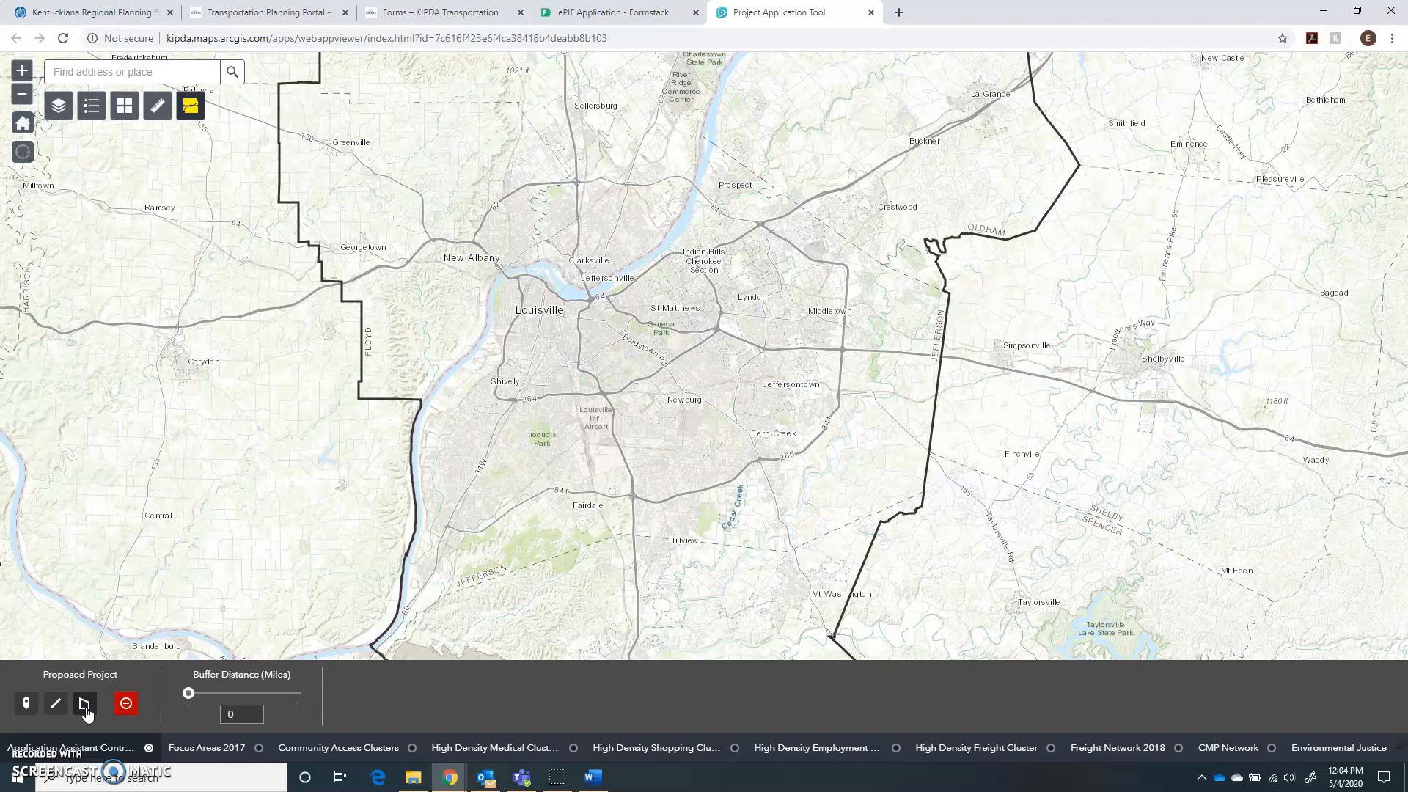
# Draw the proposed project as a line along S 2nd St from W Hill St to W Gaulbert Ave
pyautogui.click(50, 706)
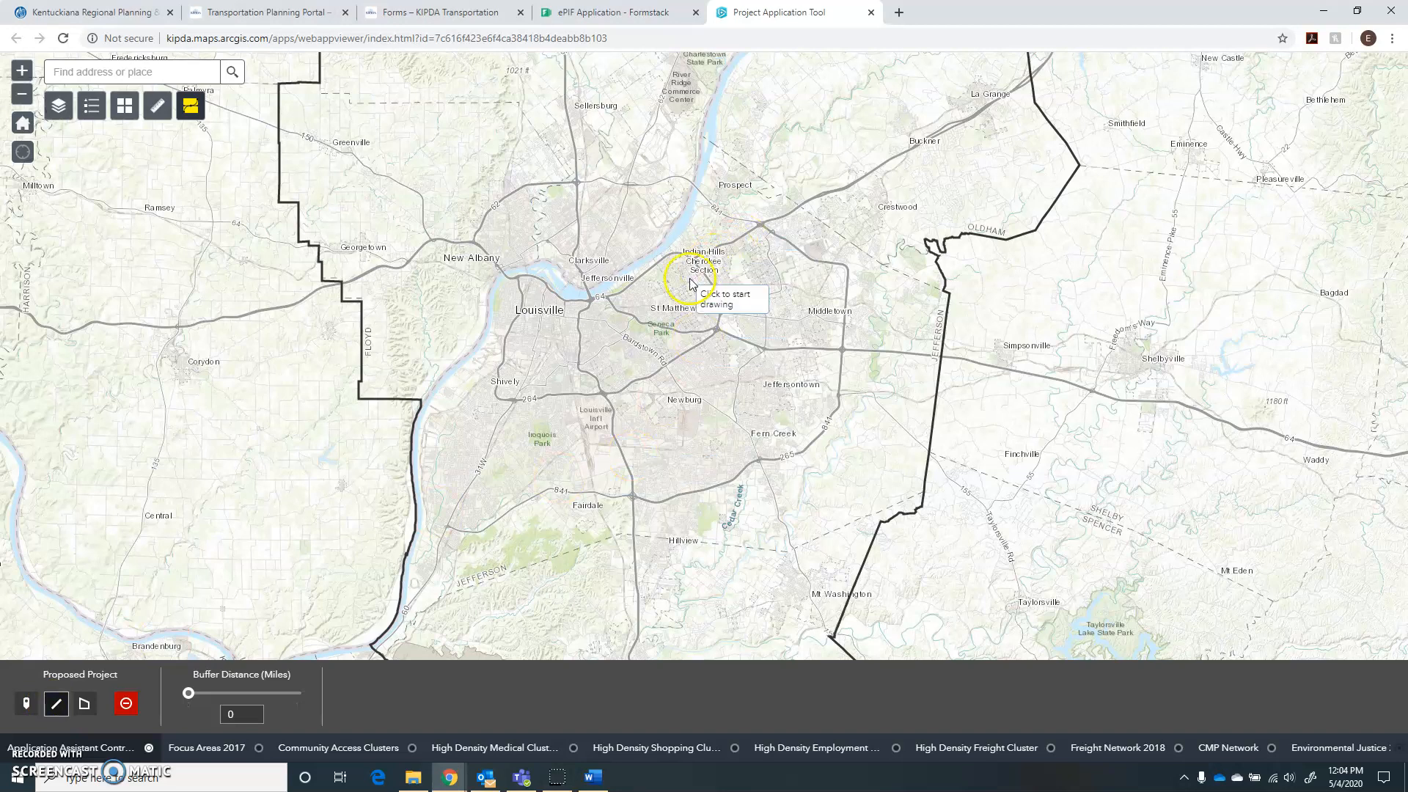
pyautogui.scroll(3, 535, 377)
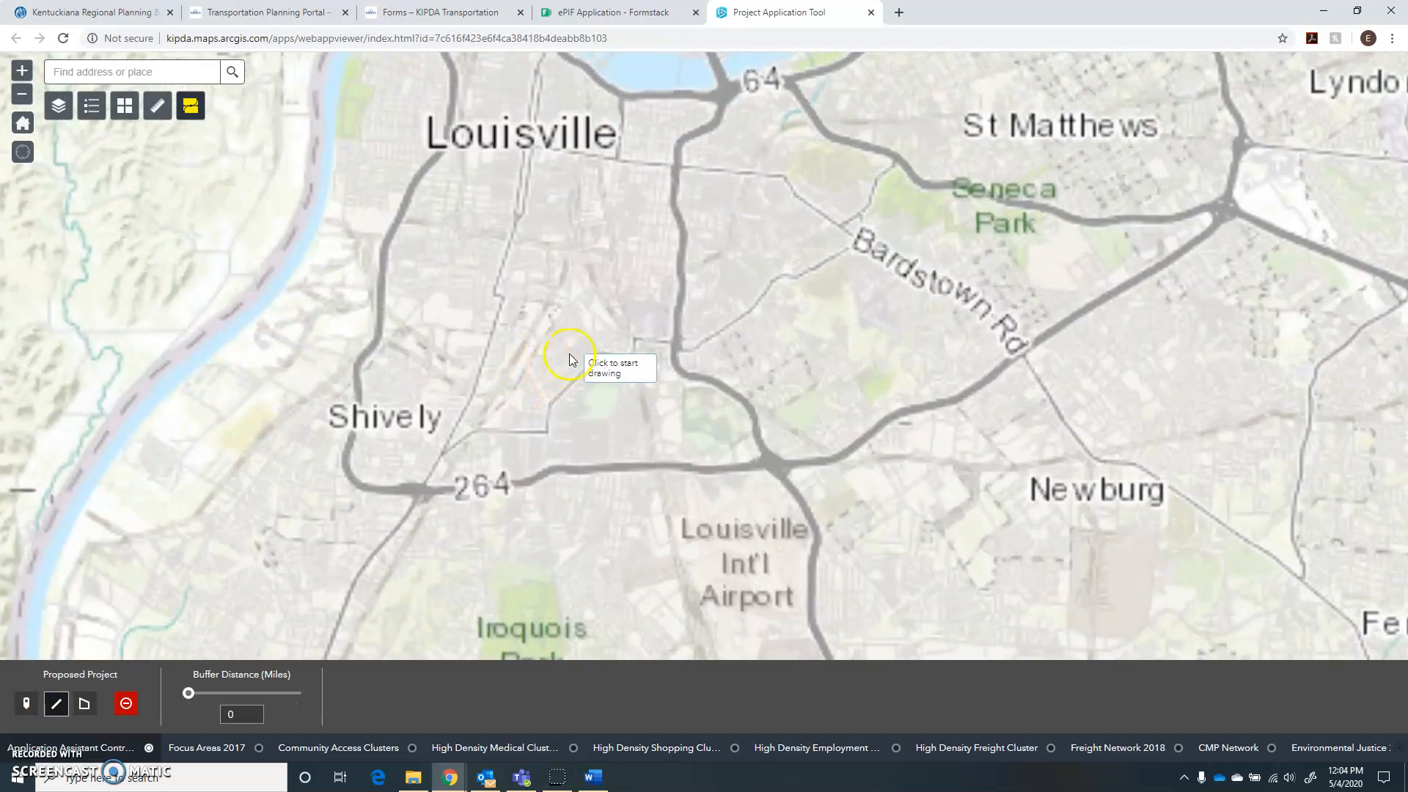
pyautogui.scroll(2, 608, 308)
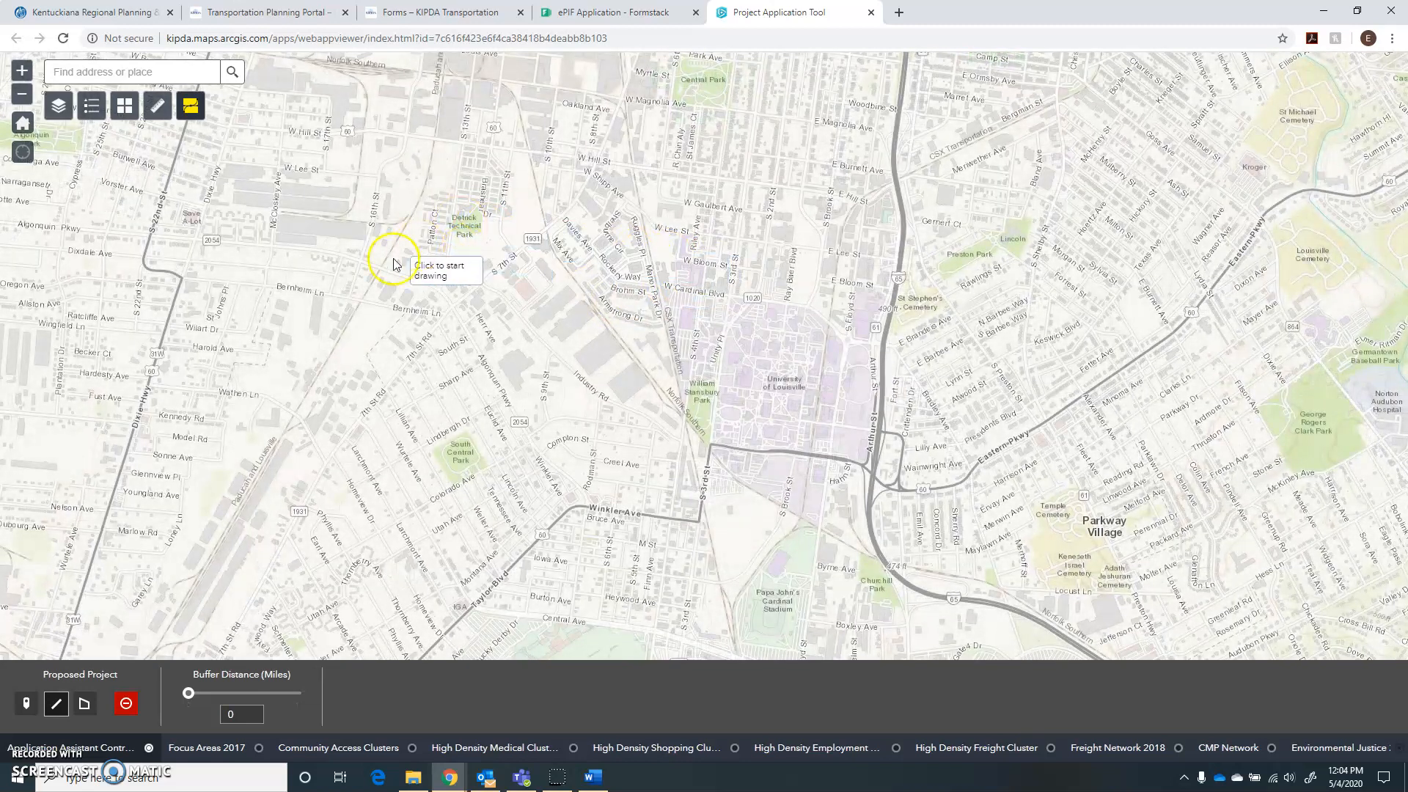
pyautogui.moveTo(794, 249); pyautogui.dragTo(679, 430)
pyautogui.scroll(1, 635, 404)
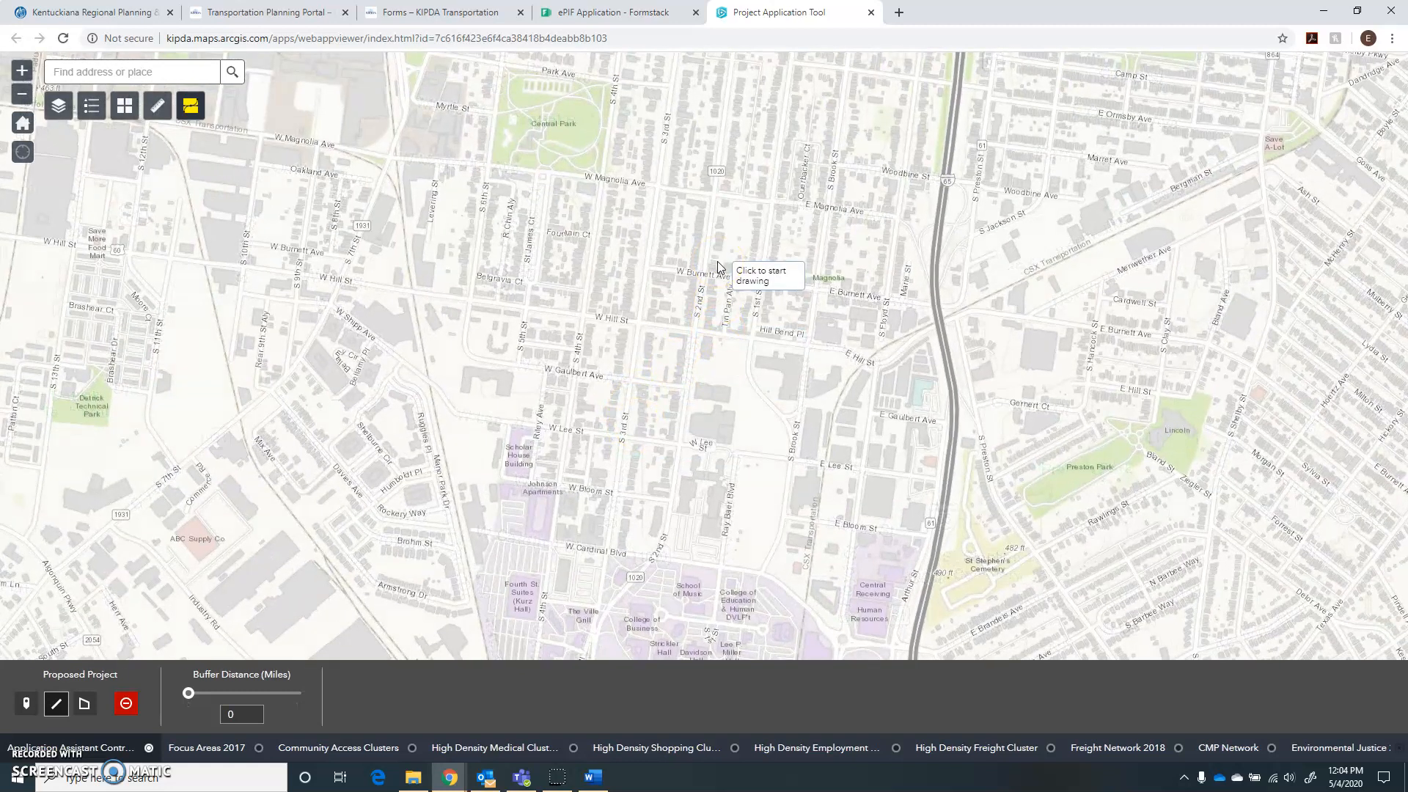
pyautogui.click(694, 329)
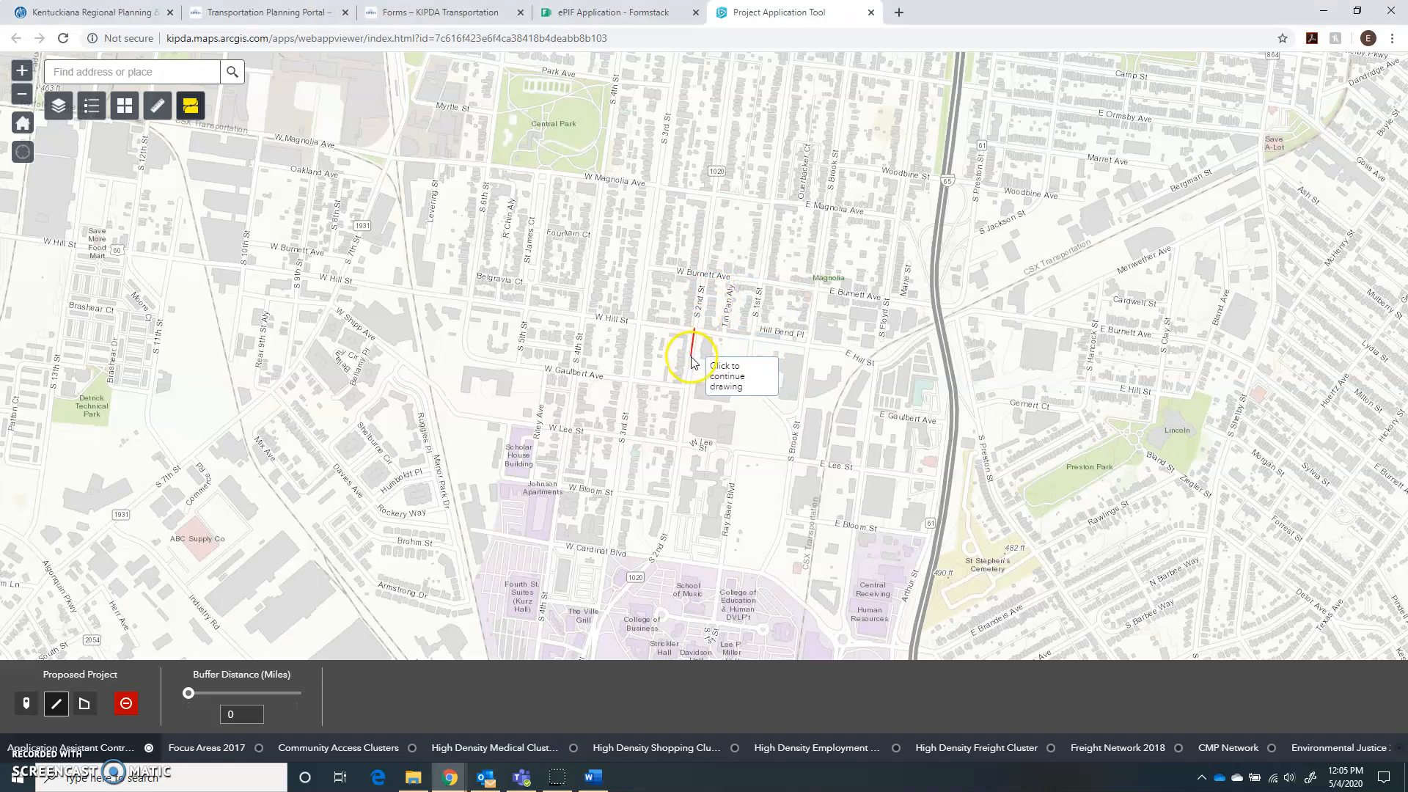
pyautogui.doubleClick(686, 396)
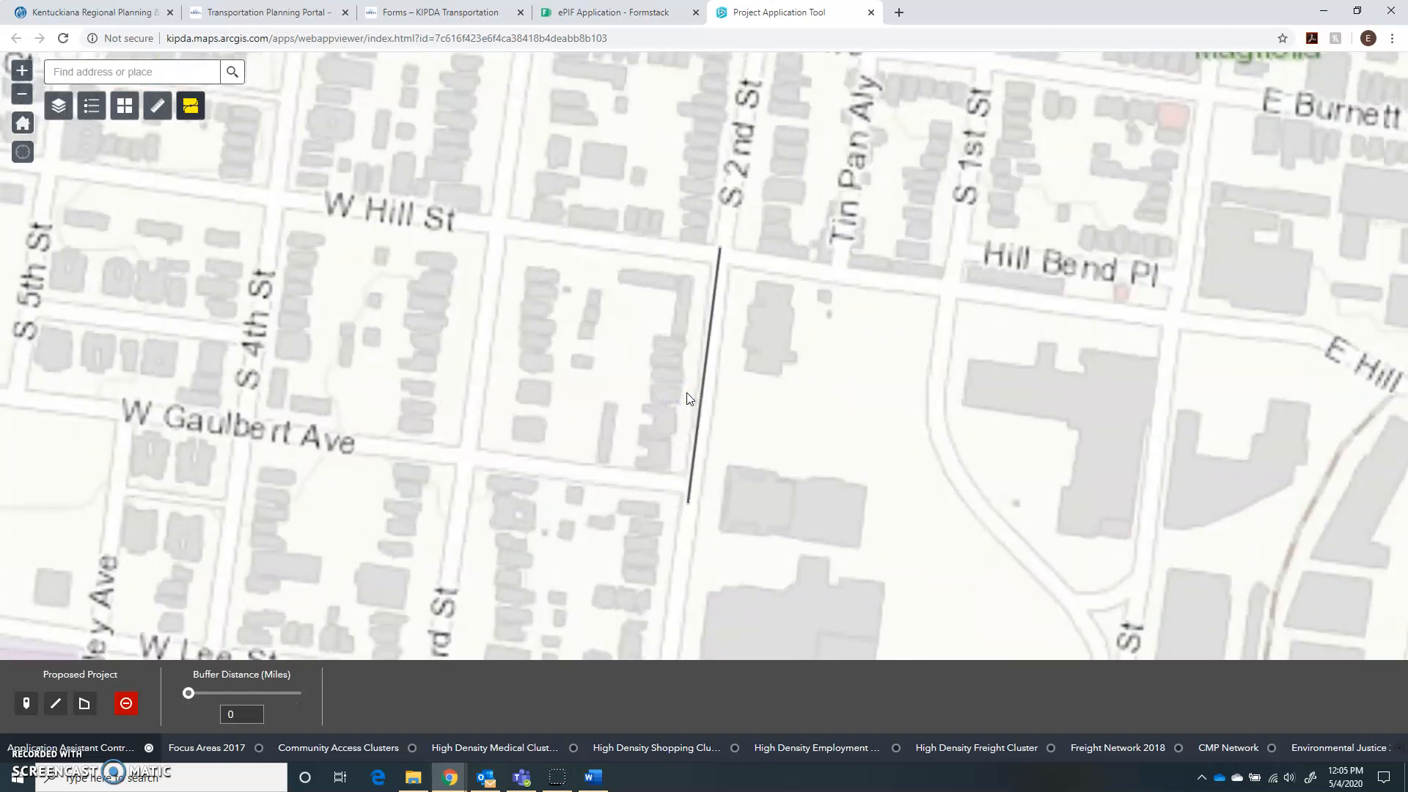
pyautogui.click(908, 462)
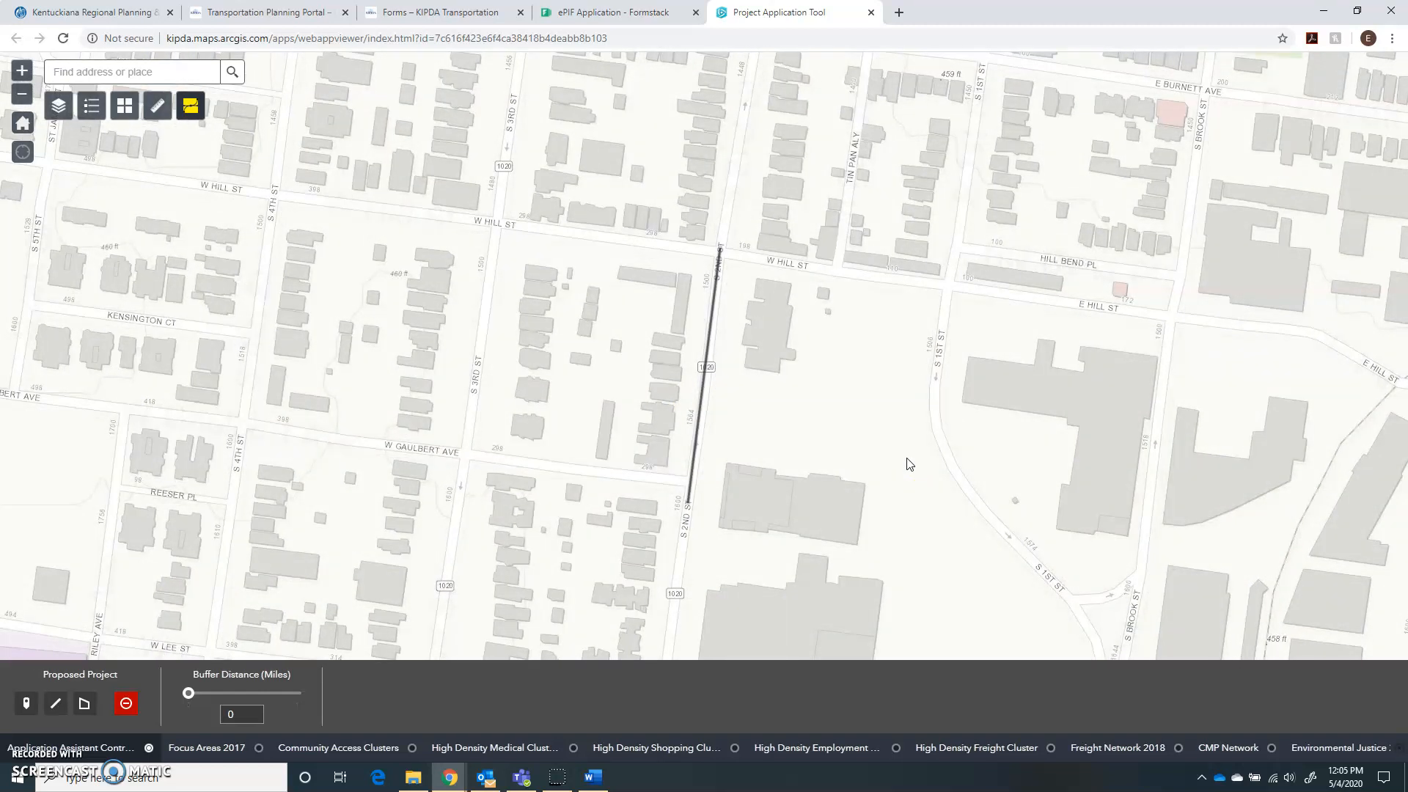
# Return to the ePIF form and review the Project Location section's instructions for uploading a map of the project
pyautogui.click(625, 20)
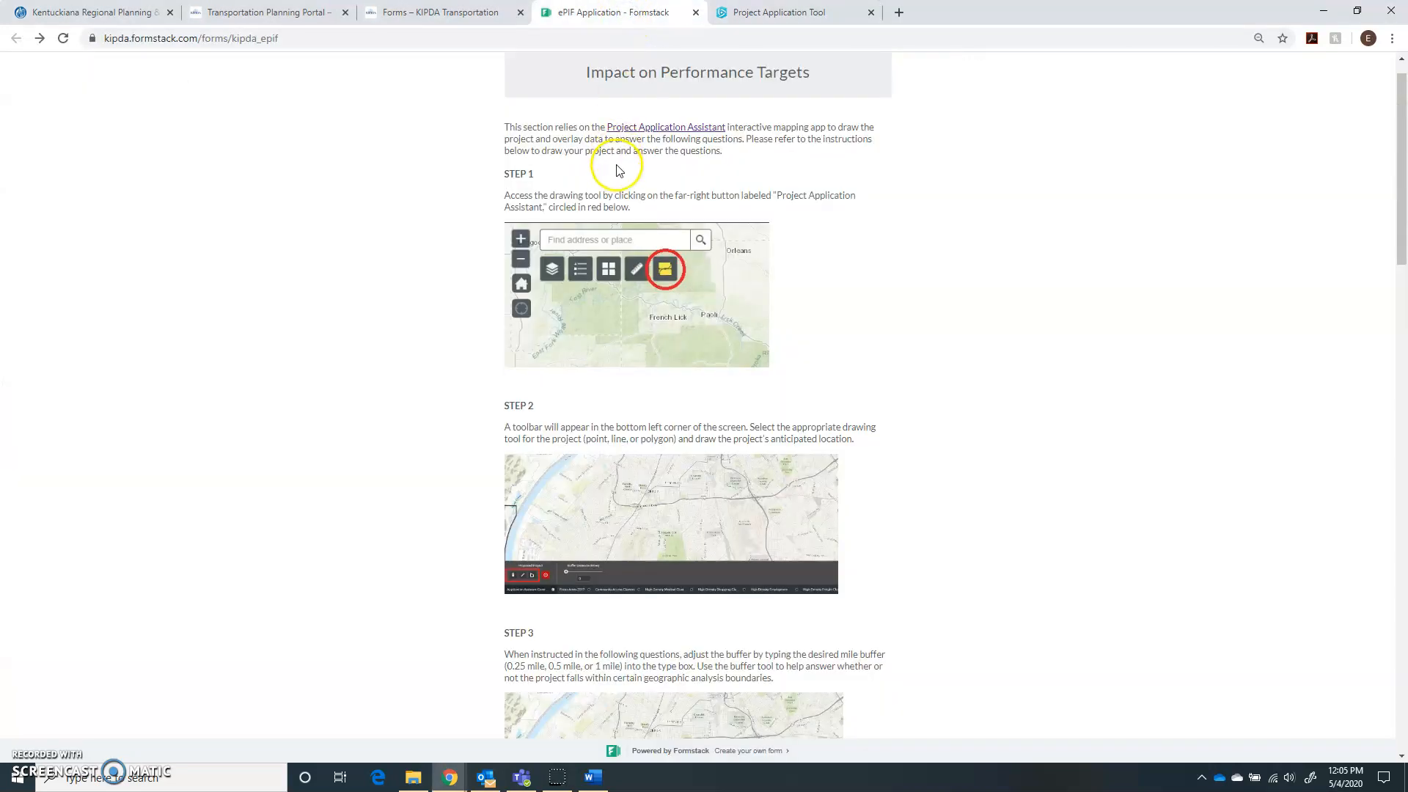
pyautogui.scroll(-5, 615, 178)
pyautogui.scroll(-10, 615, 178)
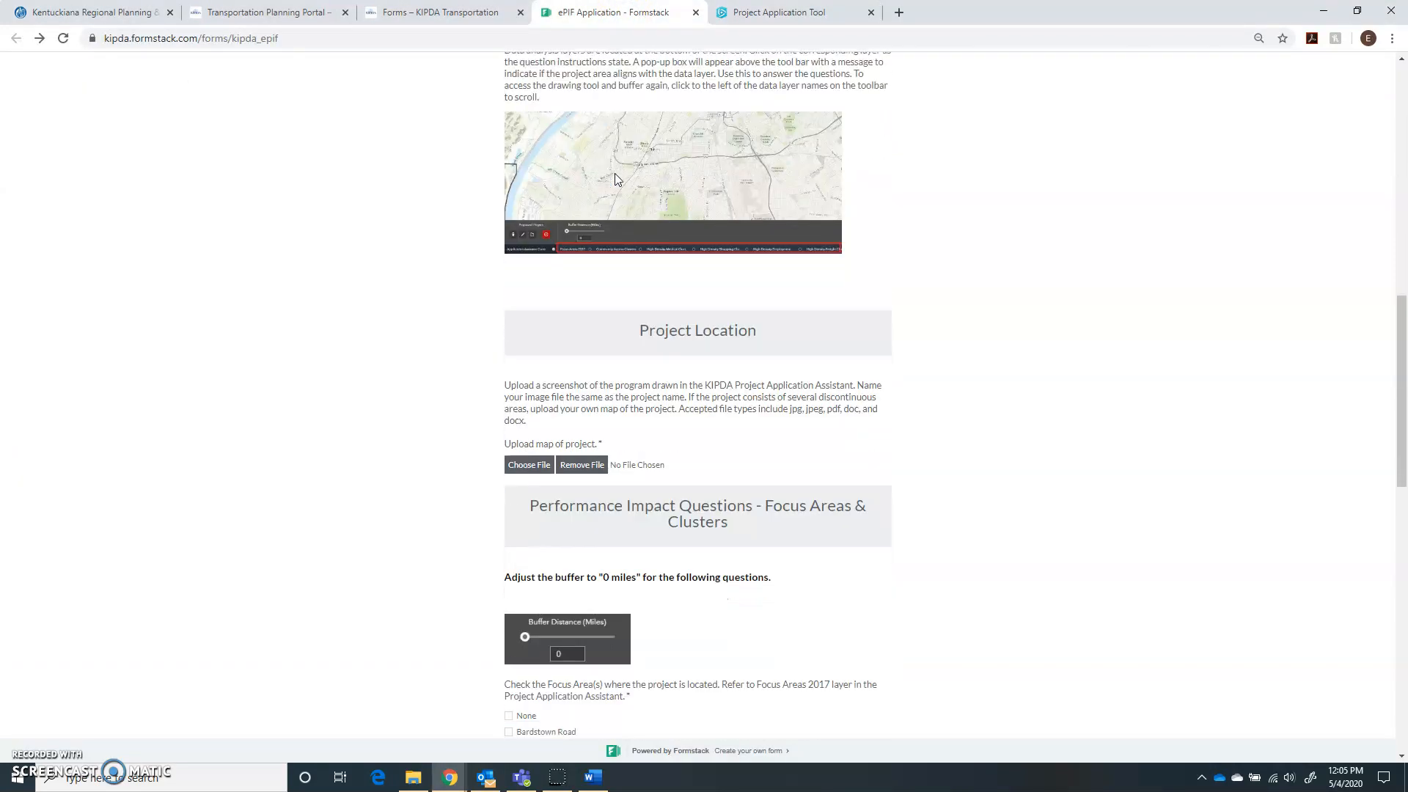
pyautogui.click(682, 226)
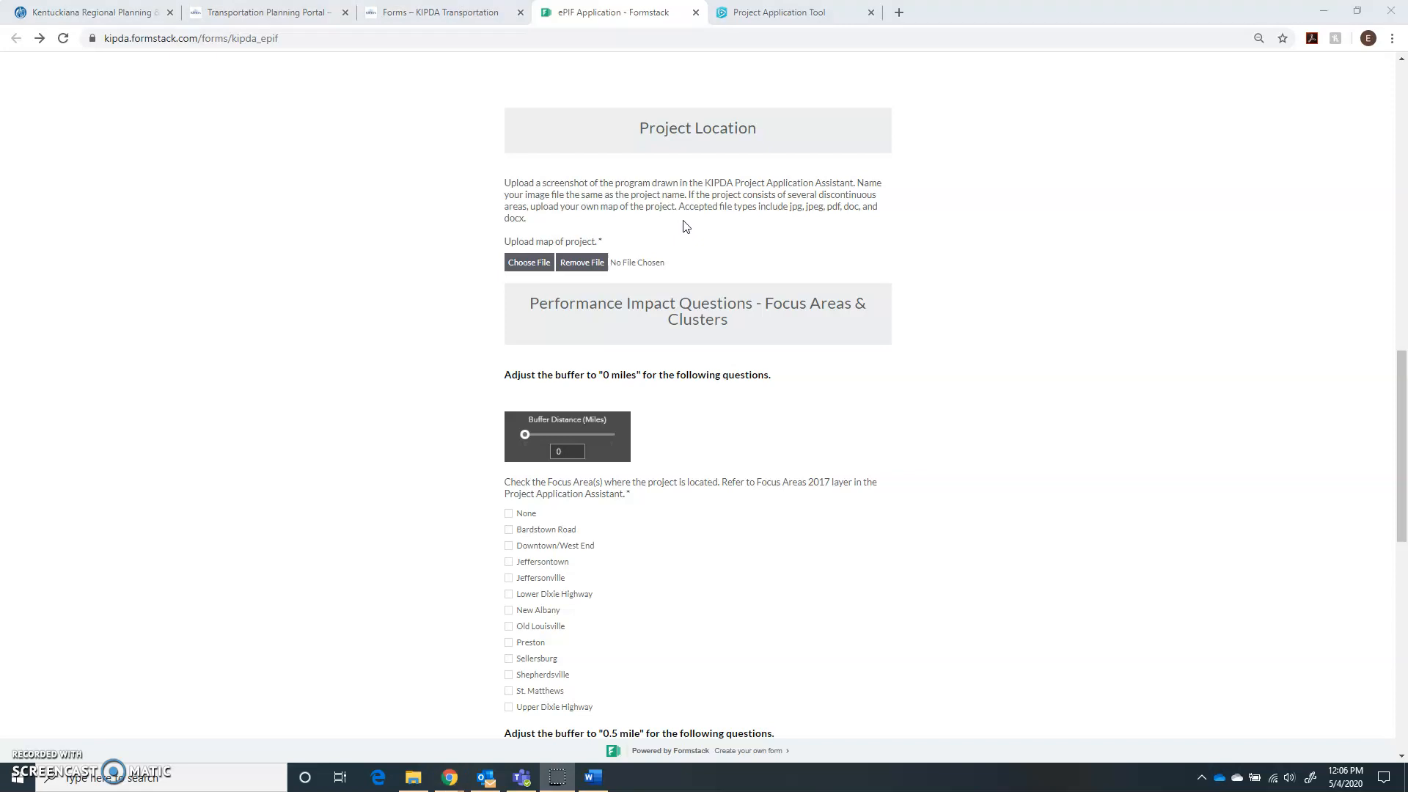
# Switch to the Project Application Assistant map and capture a rectangular Snip & Sketch screenshot of the area around the drawn project line
pyautogui.click(806, 12)
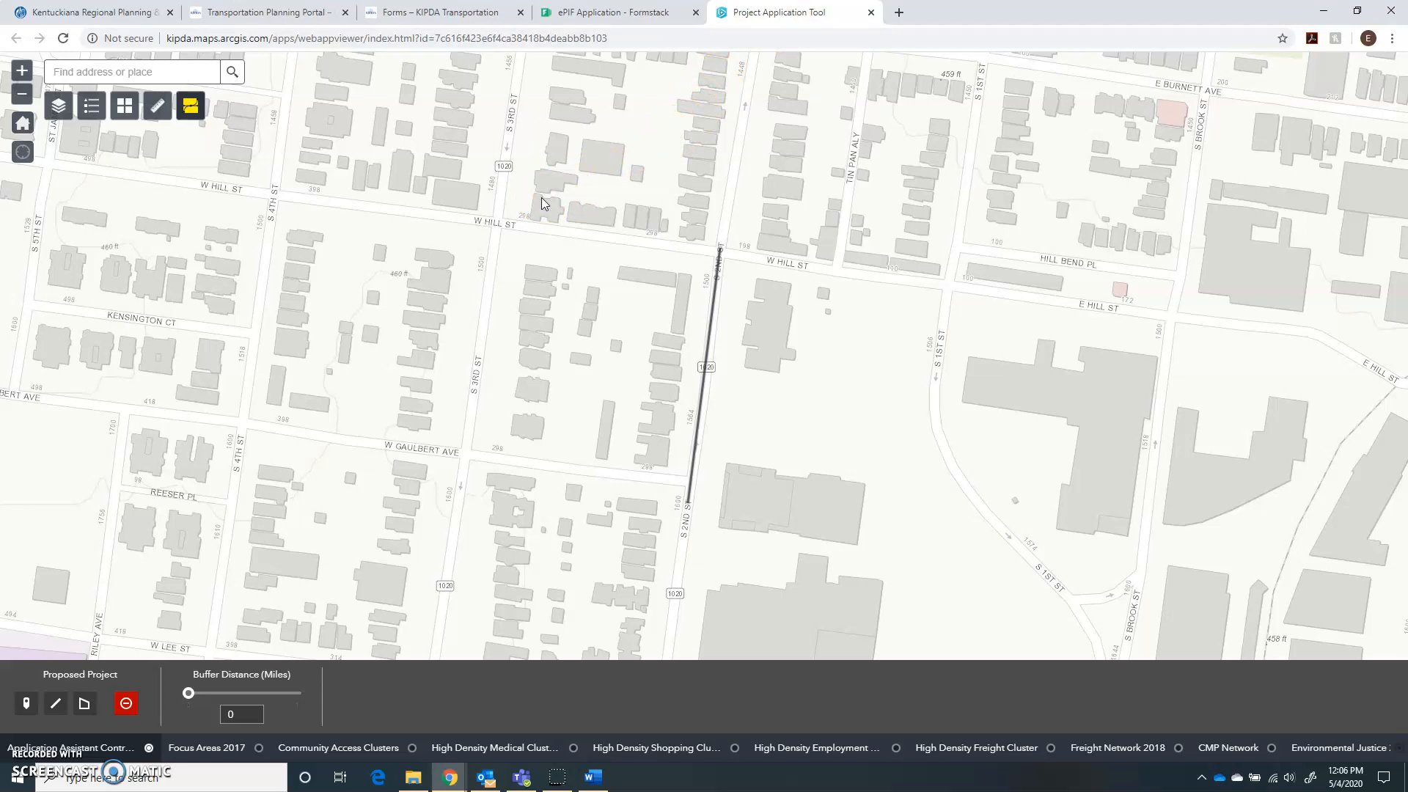
pyautogui.press('super+shift+s')
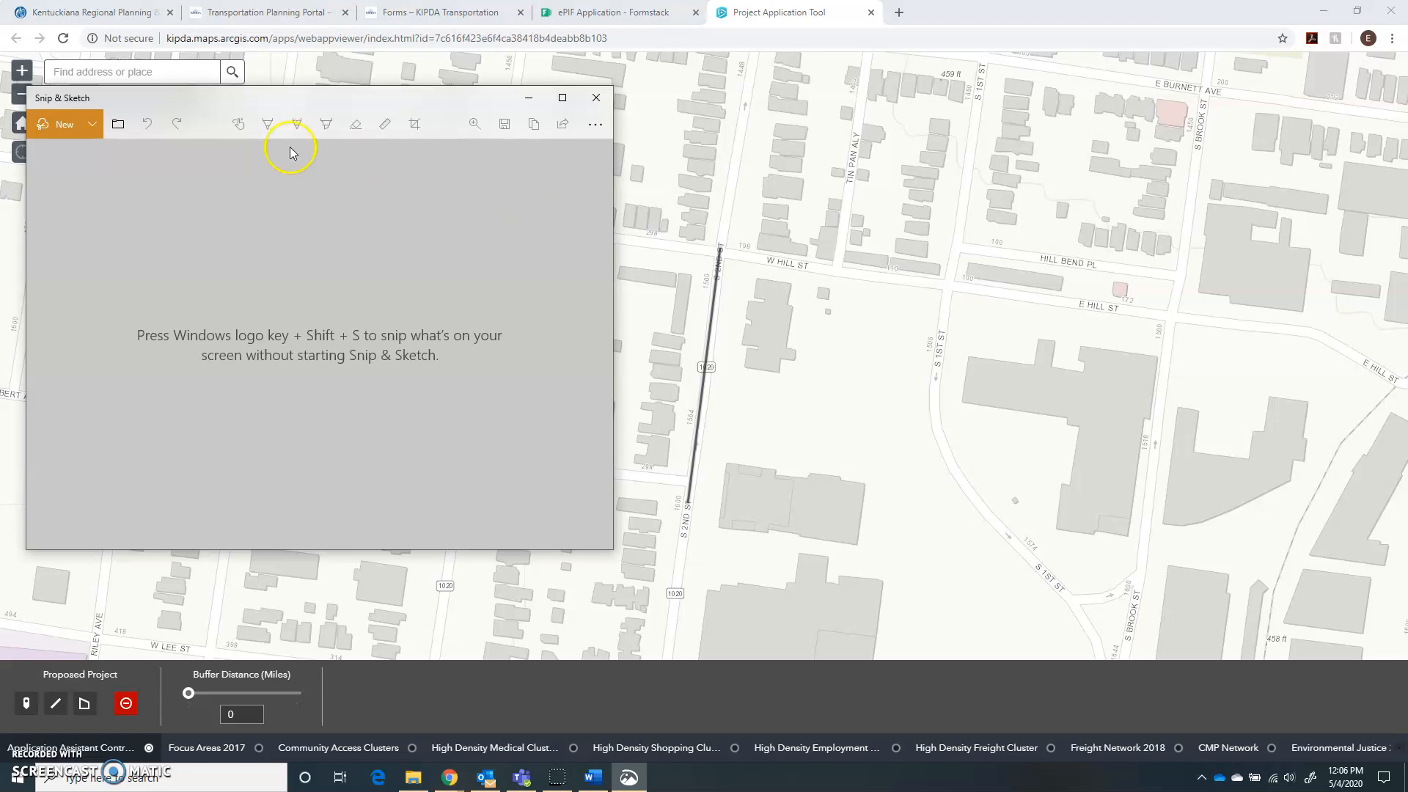
pyautogui.click(51, 126)
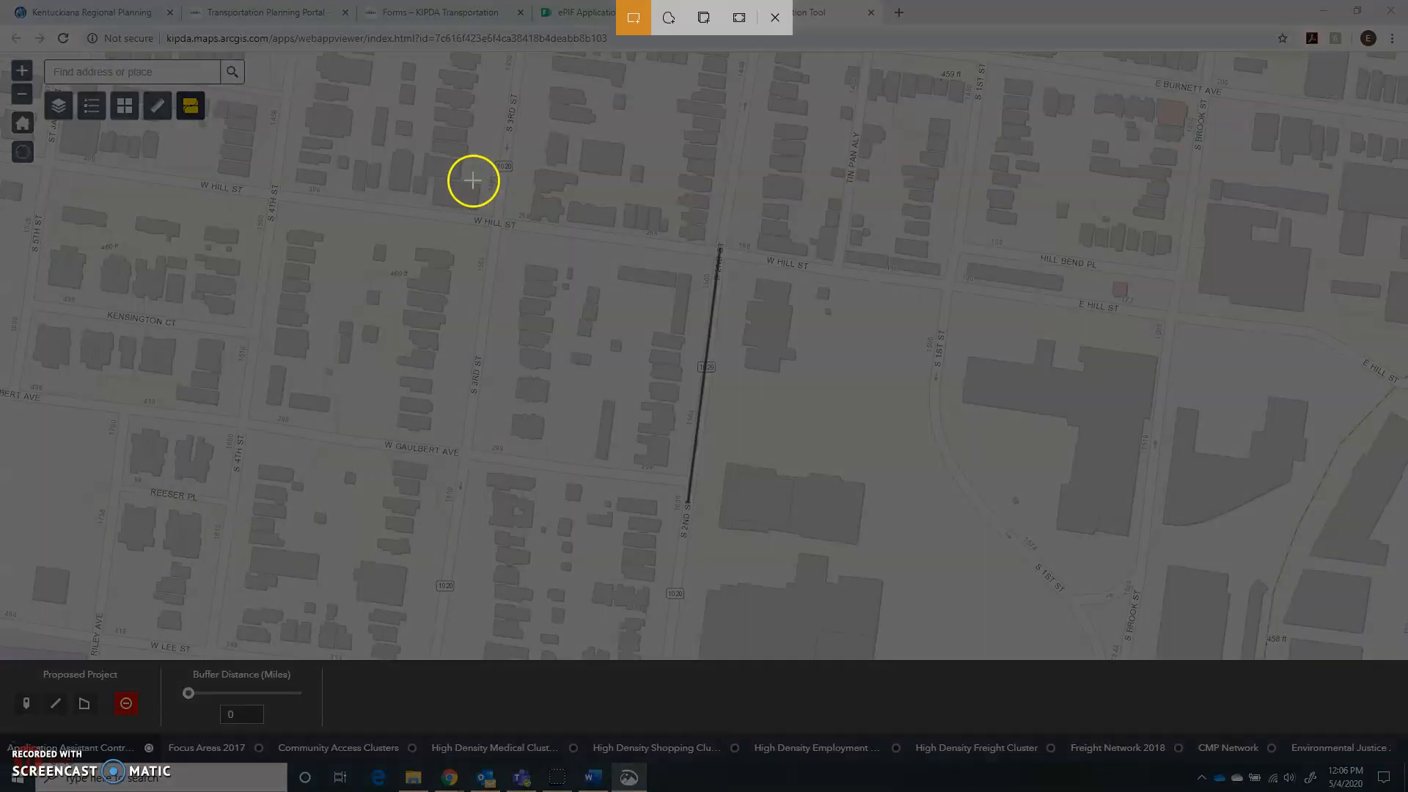
pyautogui.press('Escape')
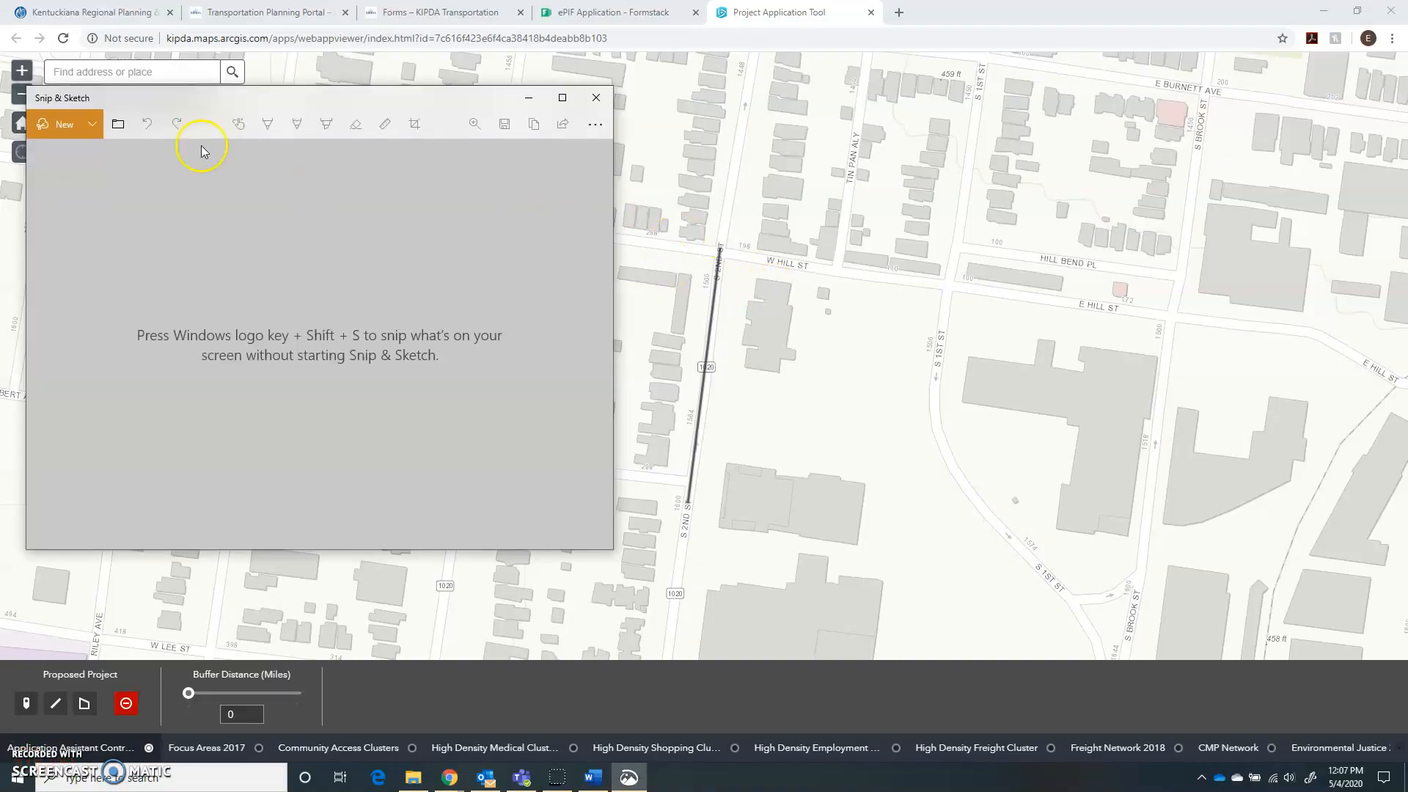
pyautogui.click(38, 118)
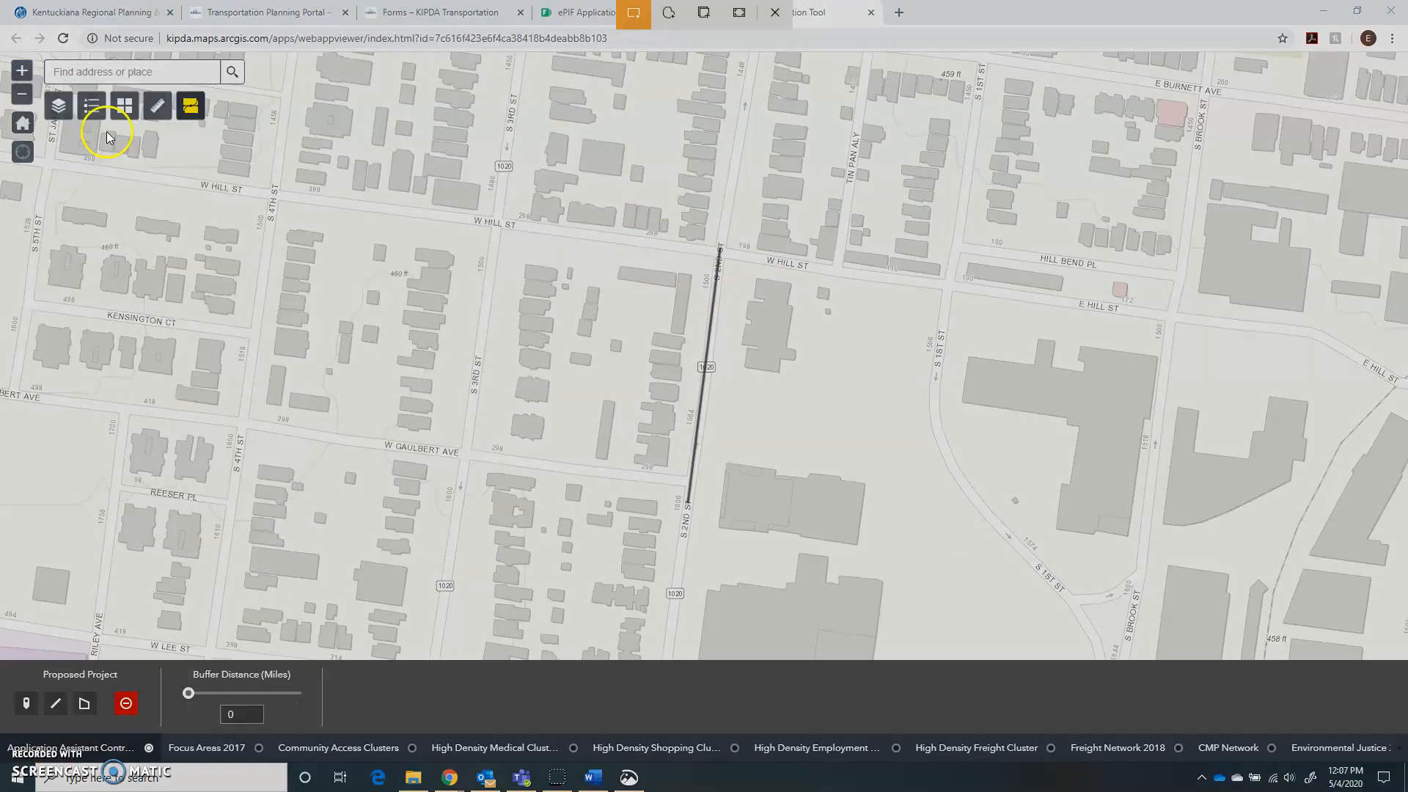
pyautogui.moveTo(368, 139)
pyautogui.mouseDown()
pyautogui.moveTo(707, 261)
pyautogui.moveTo(1001, 467)
pyautogui.moveTo(1085, 638)
pyautogui.mouseUp()
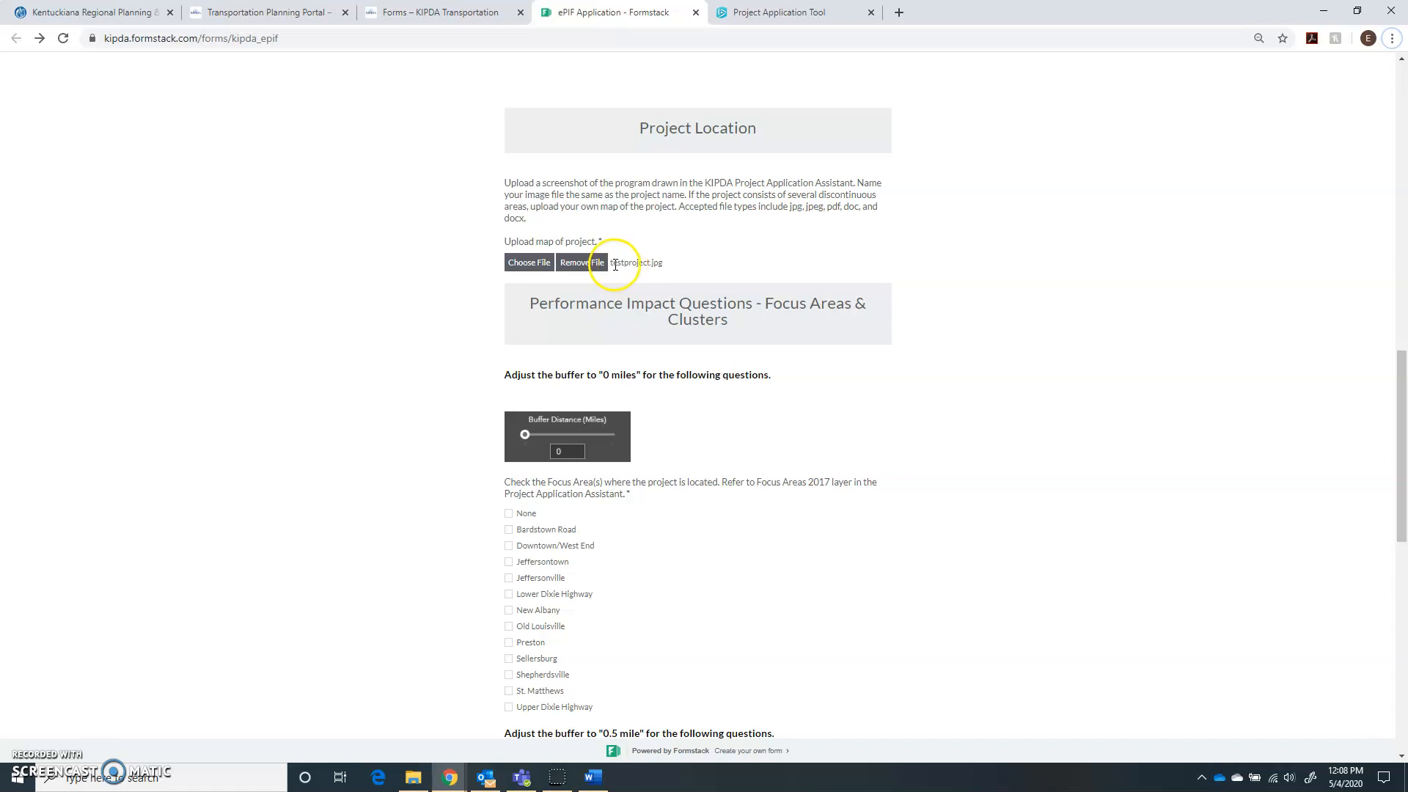
# Check the file name shown for the uploaded project map in the Project Location section
pyautogui.moveTo(611, 262); pyautogui.dragTo(662, 268)
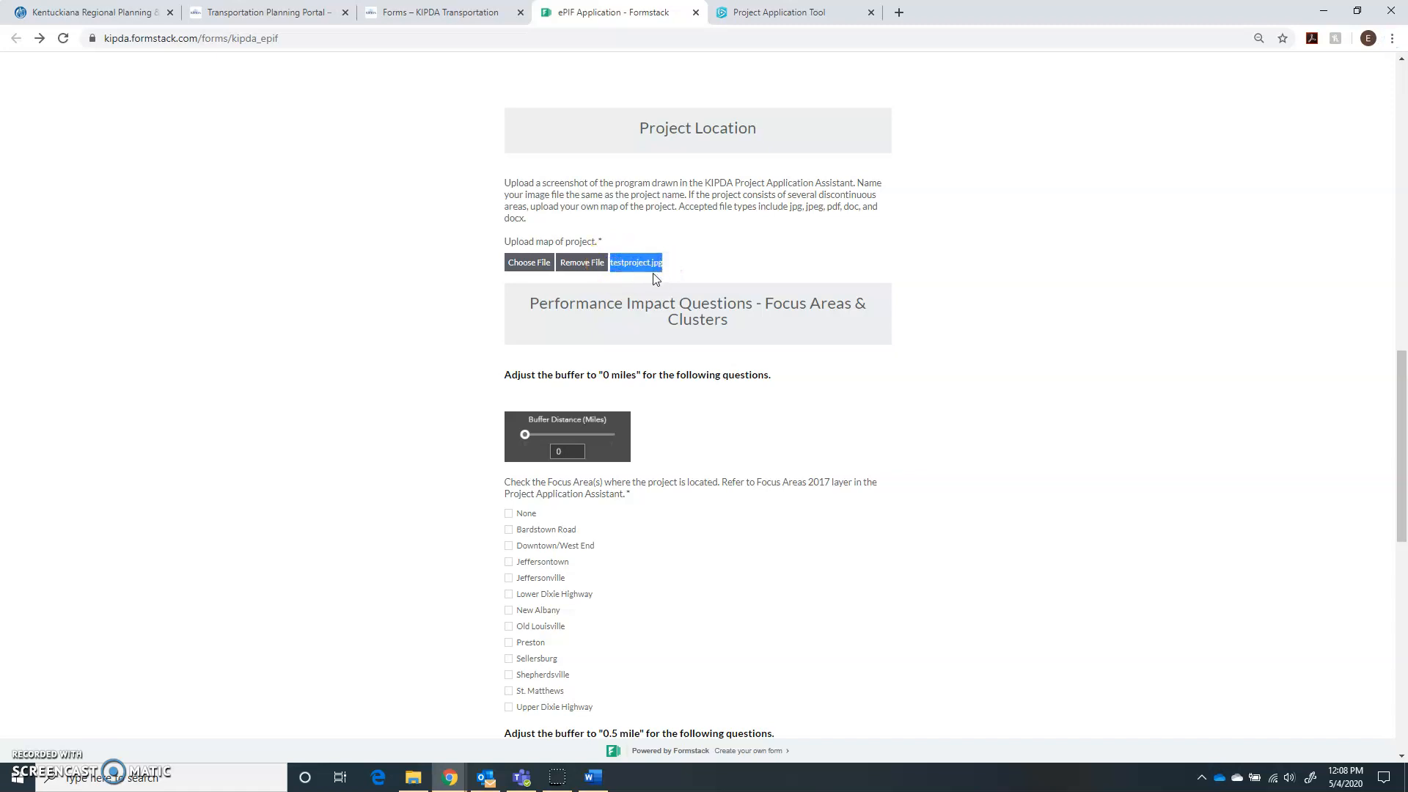
pyautogui.click(656, 278)
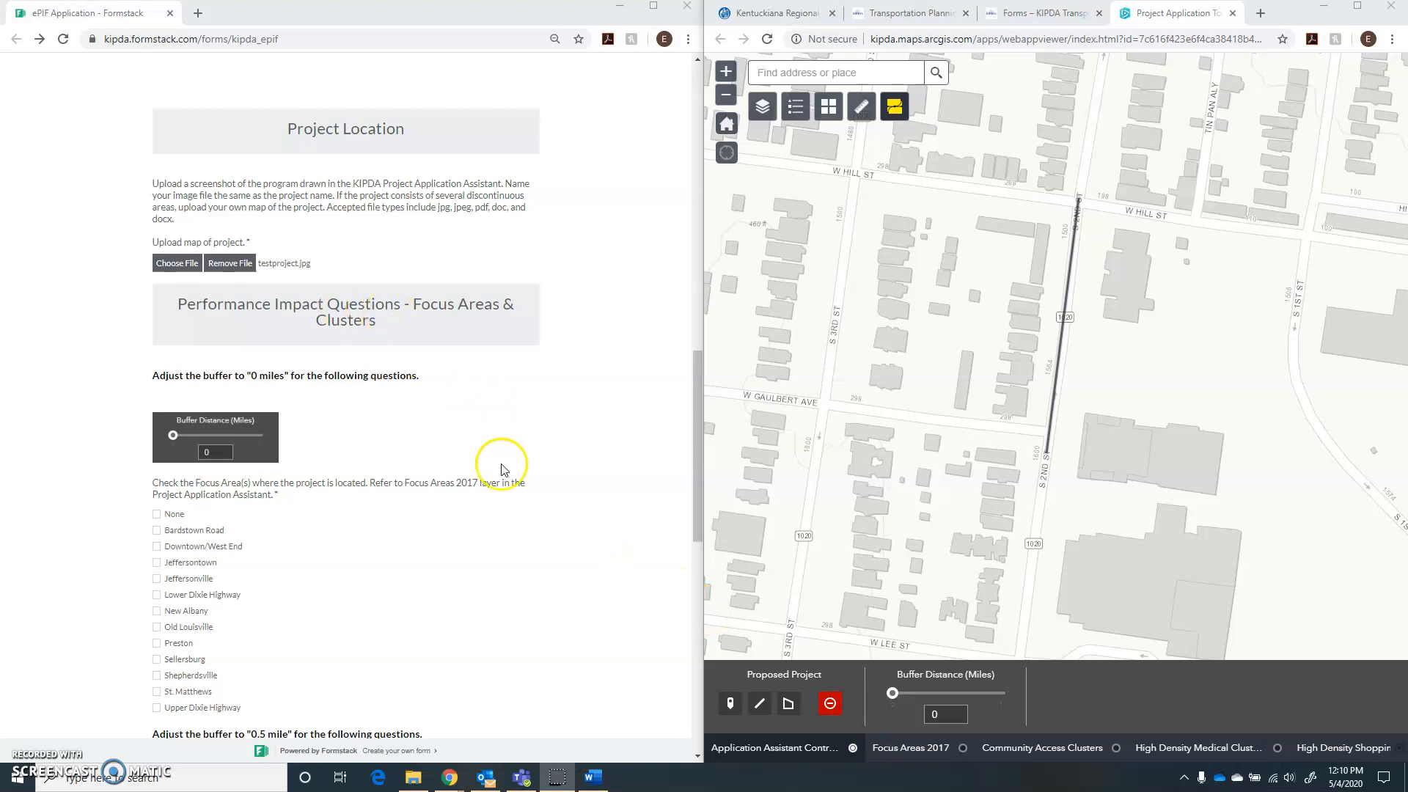
# Display the Focus Areas 2017 layer around the project line and check Old Louisville as the project's Focus Area in the form
pyautogui.scroll(-1, 526, 518)
pyautogui.scroll(-1, 526, 517)
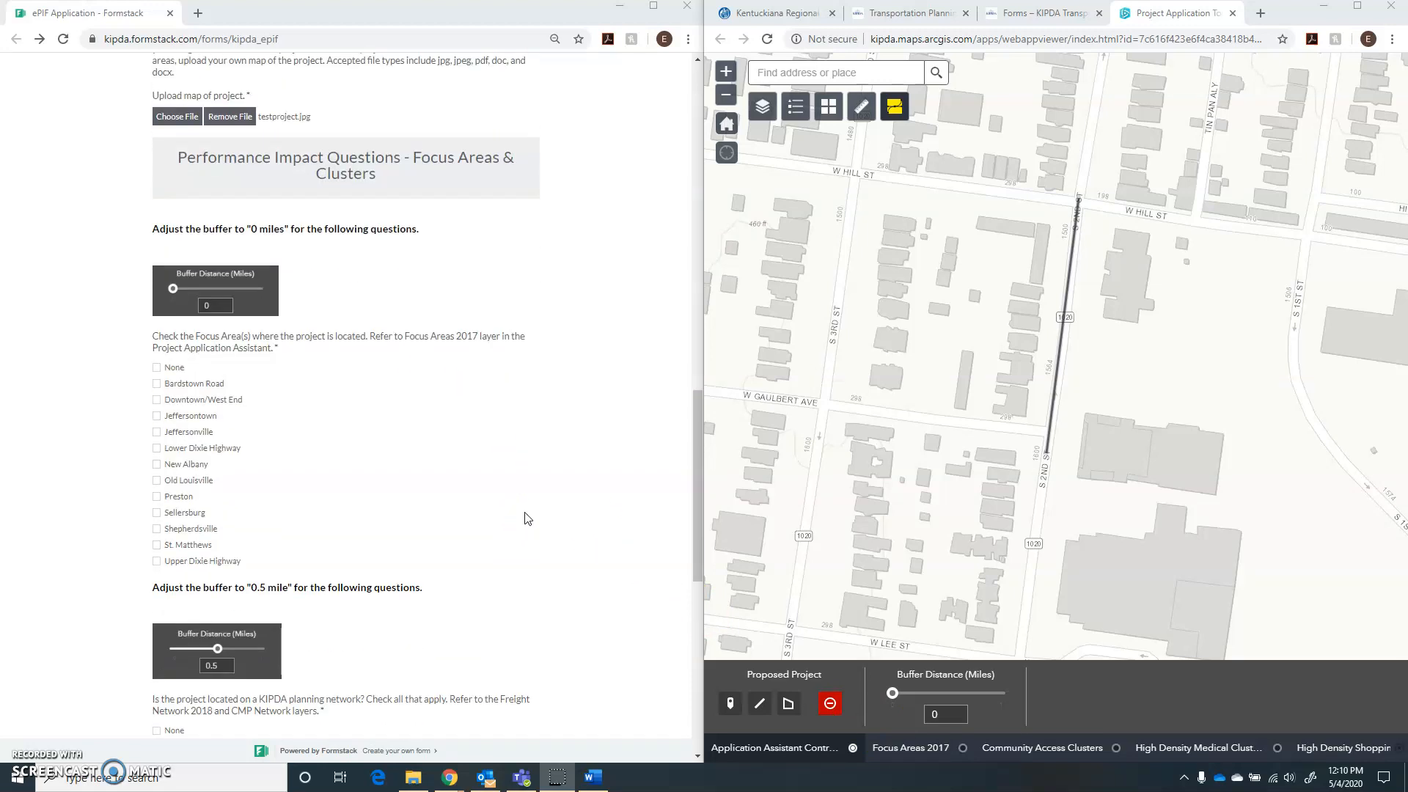
pyautogui.click(925, 756)
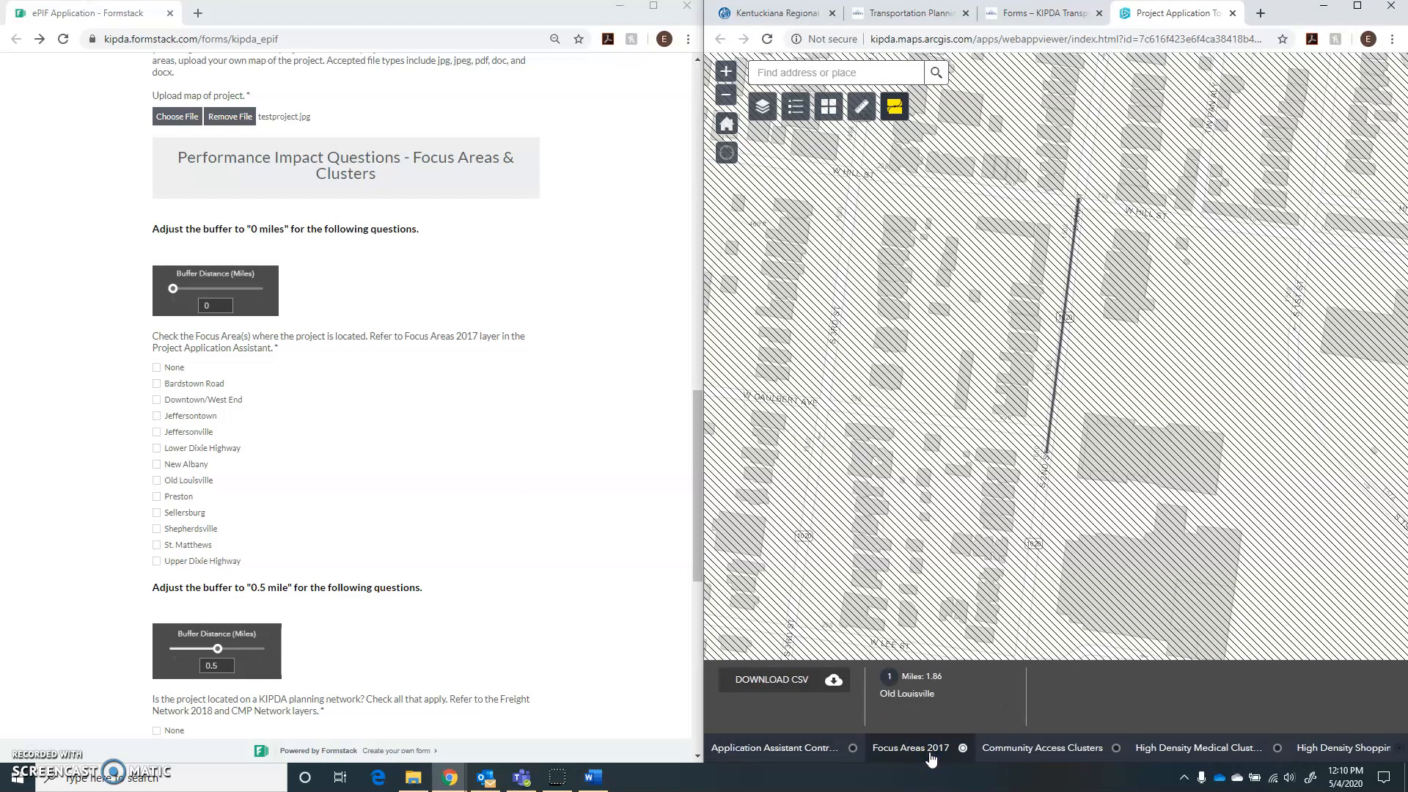
pyautogui.click(940, 693)
pyautogui.moveTo(941, 693); pyautogui.dragTo(880, 695)
pyautogui.scroll(-3, 1067, 486)
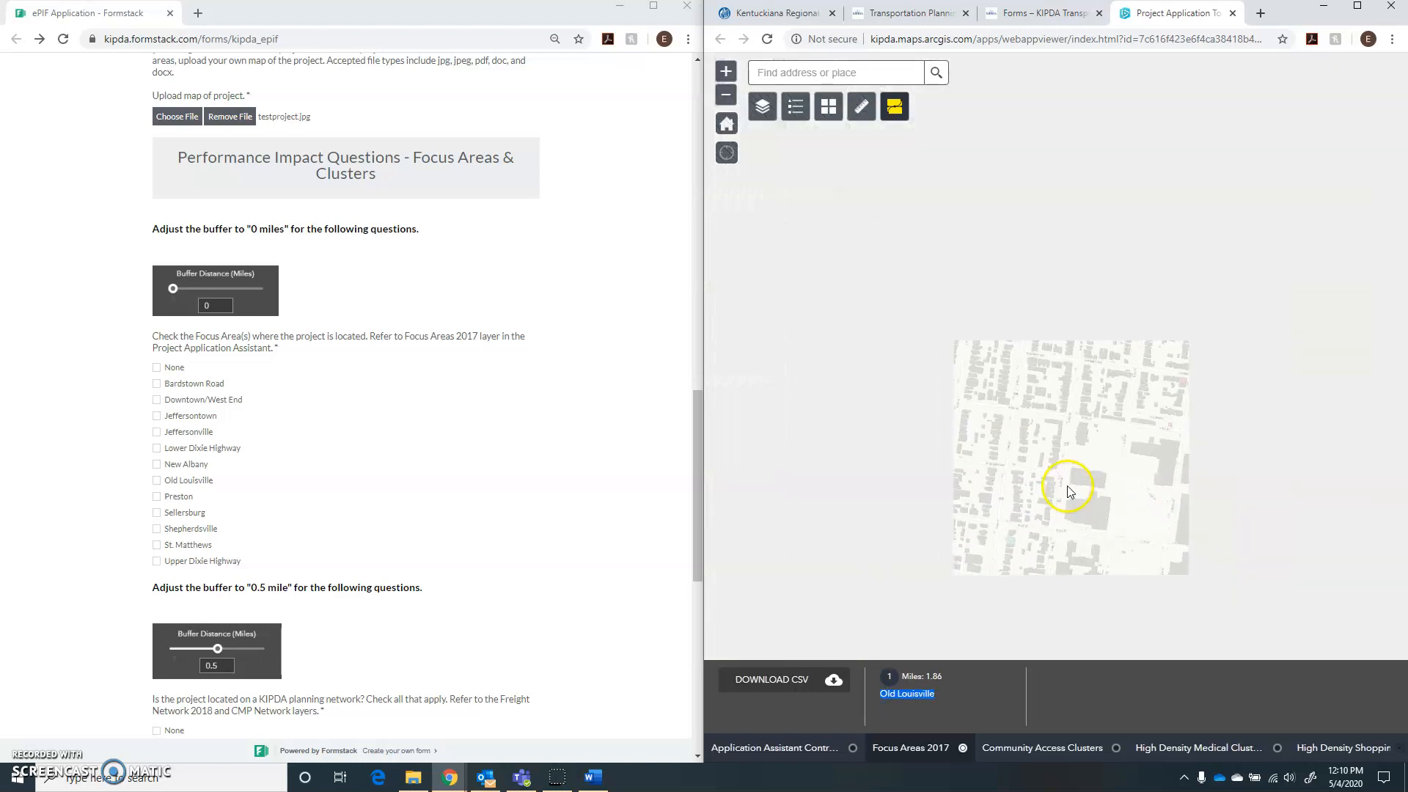
pyautogui.scroll(-1, 1085, 503)
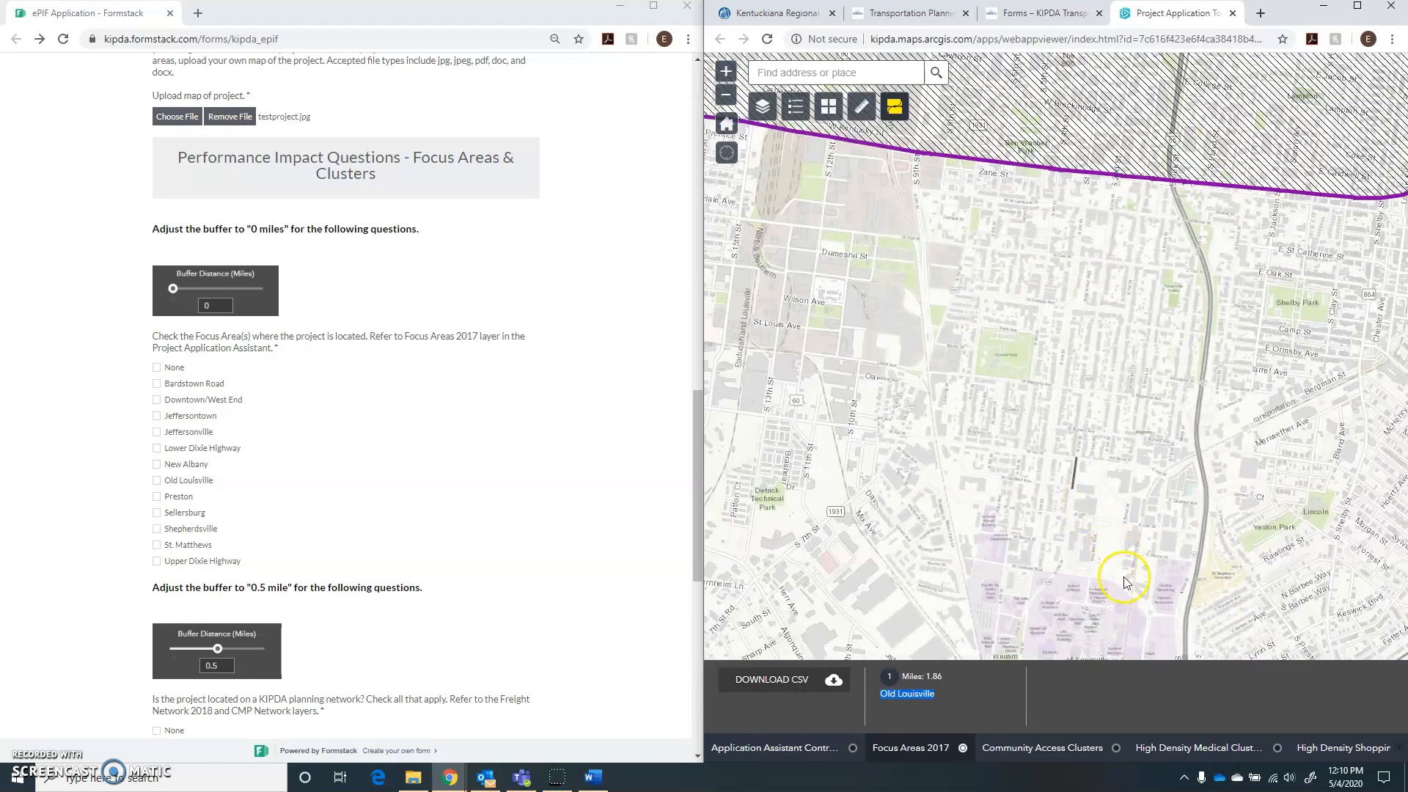
pyautogui.moveTo(1121, 550)
pyautogui.mouseDown()
pyautogui.moveTo(1166, 400)
pyautogui.moveTo(1053, 472)
pyautogui.mouseUp()
pyautogui.doubleClick(998, 435)
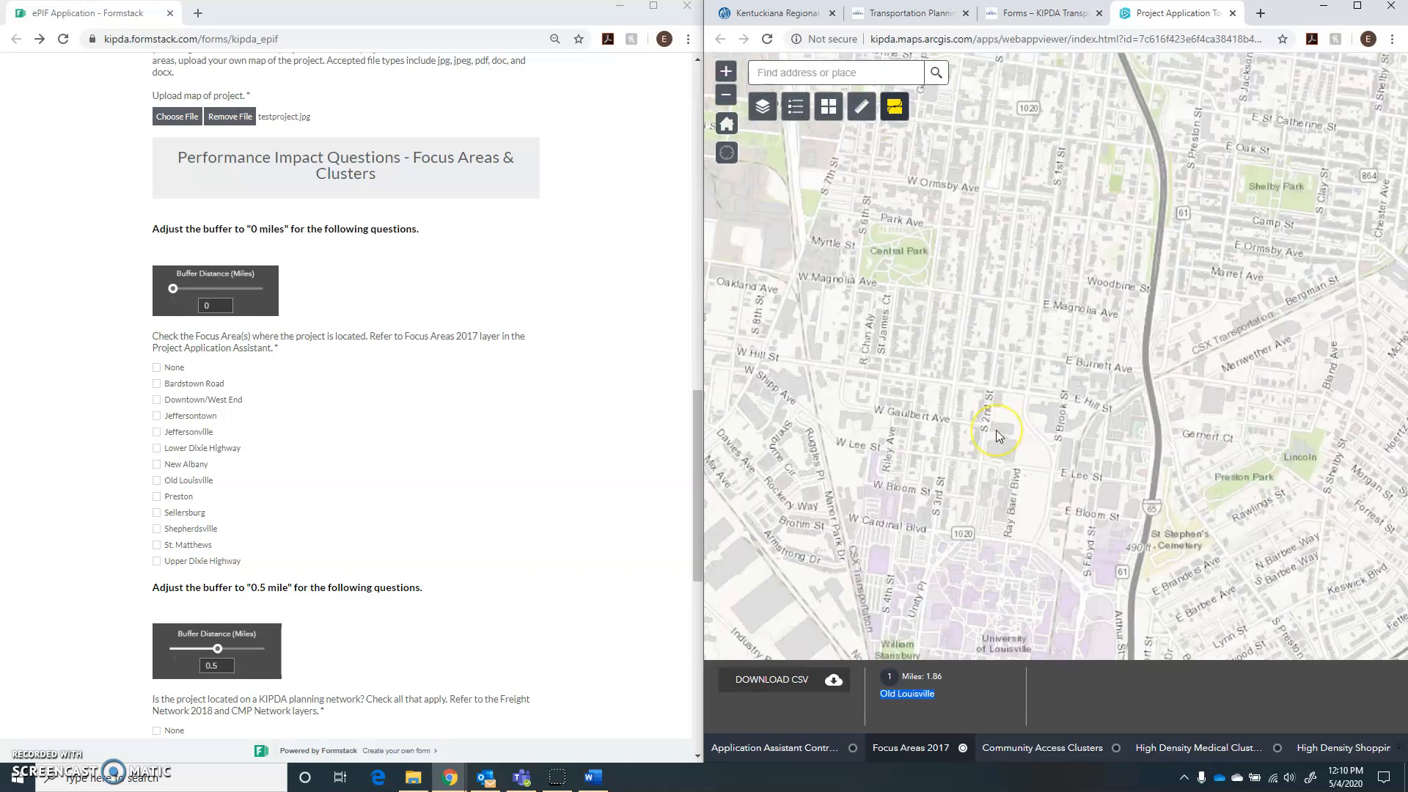
pyautogui.scroll(1, 998, 435)
pyautogui.click(986, 702)
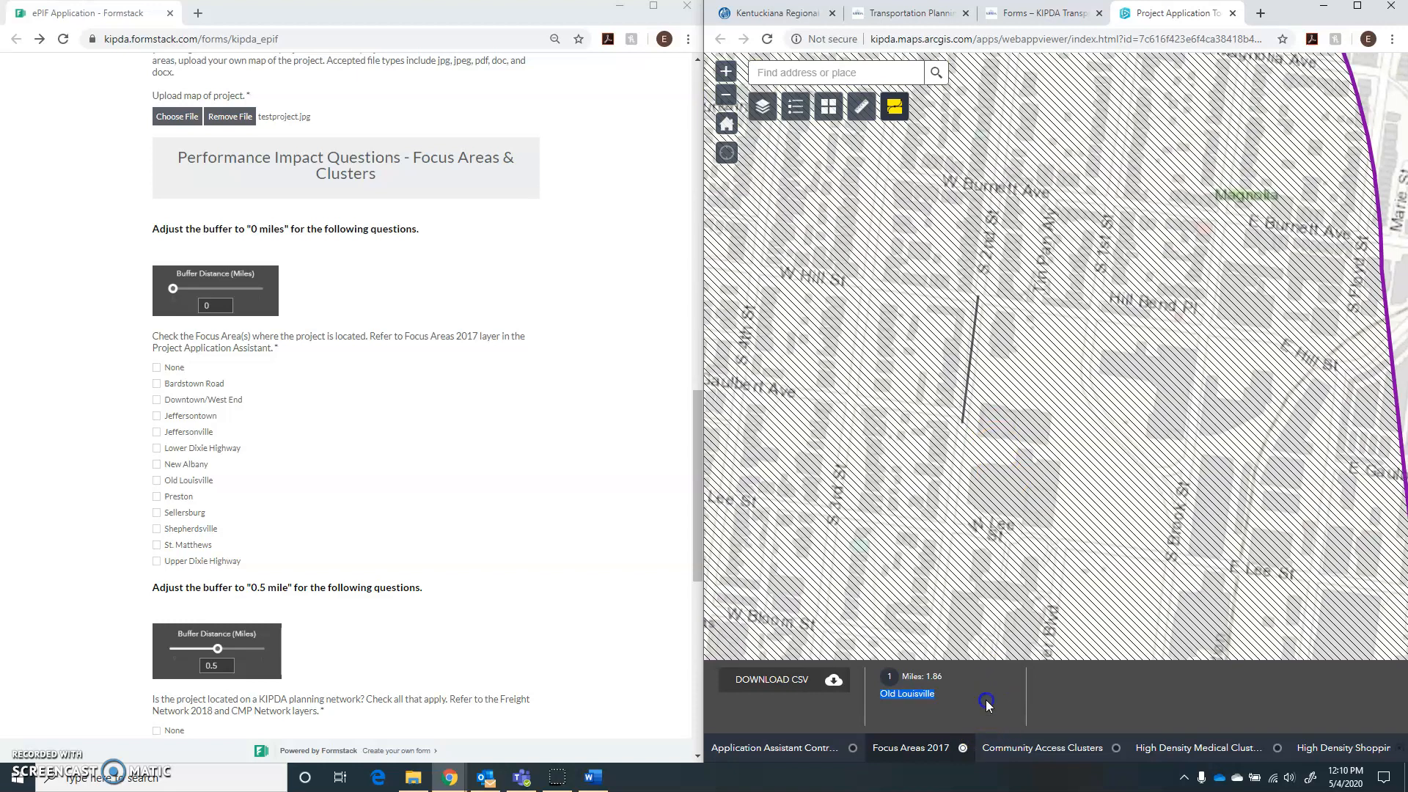
pyautogui.click(157, 481)
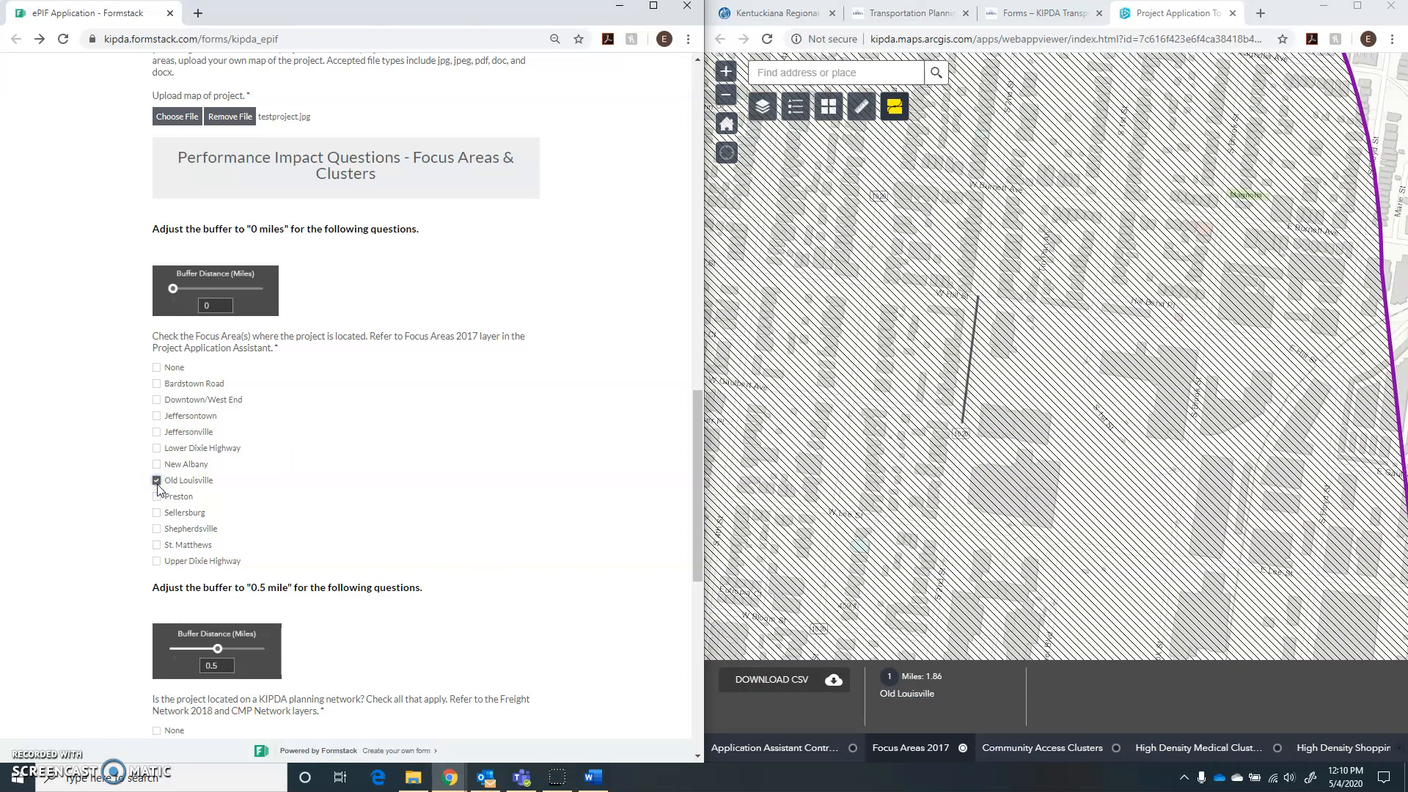
# Go to the form's planning network questions and set the map's buffer distance around the project to 0.5 miles
pyautogui.scroll(-2, 473, 528)
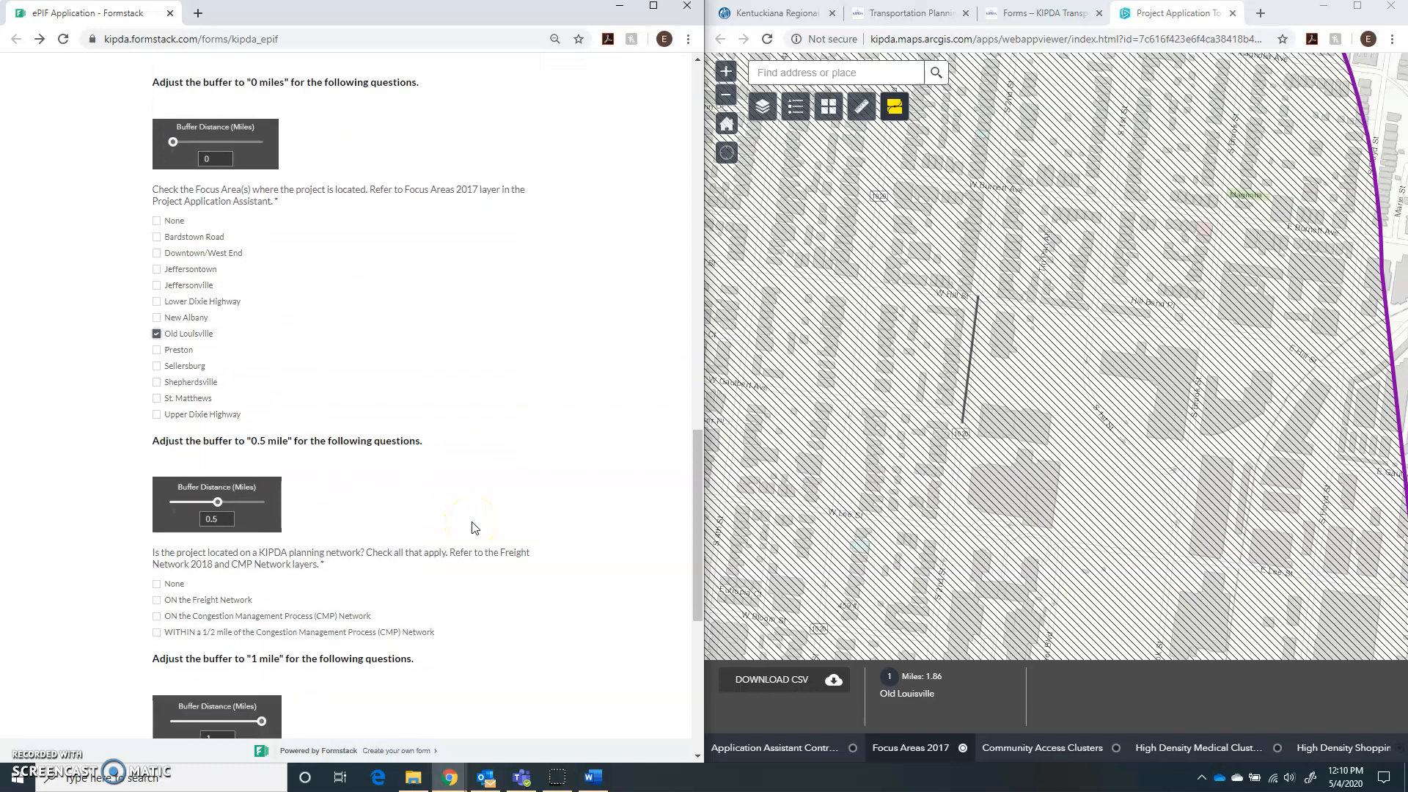
pyautogui.scroll(-3, 472, 529)
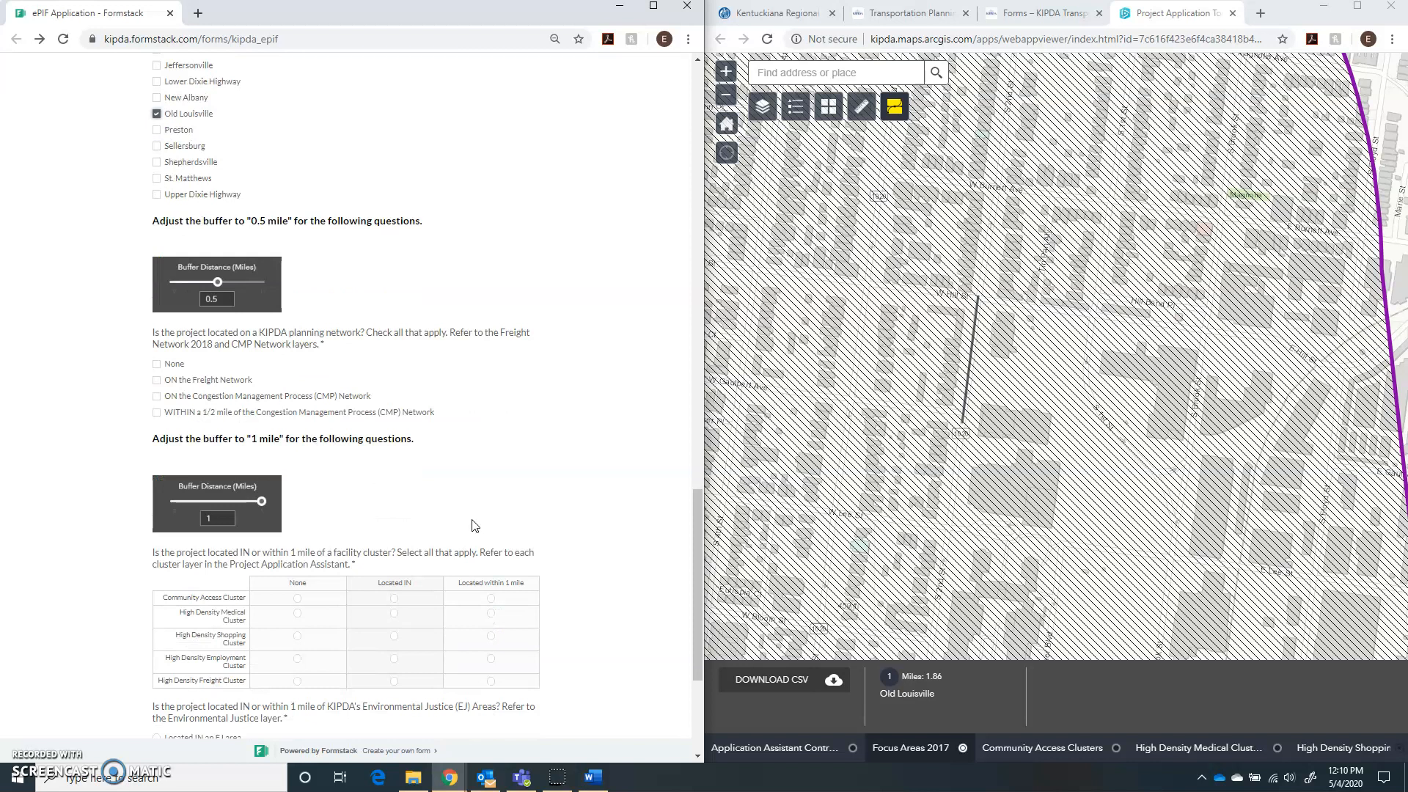
pyautogui.click(879, 668)
pyautogui.click(816, 746)
pyautogui.click(960, 718)
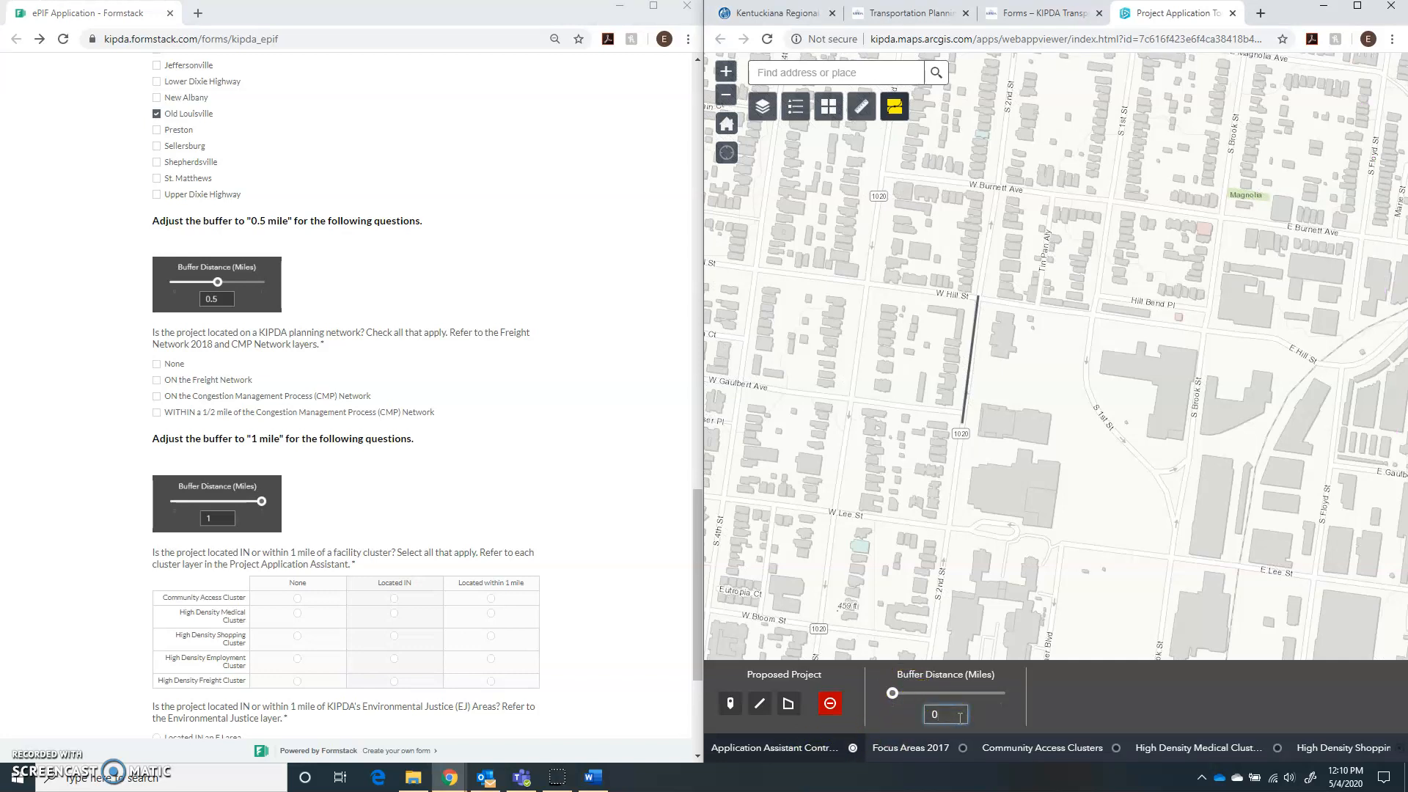
pyautogui.write('0')
pyautogui.press('BackSpace')
pyautogui.write('.5')
pyautogui.press('Return')
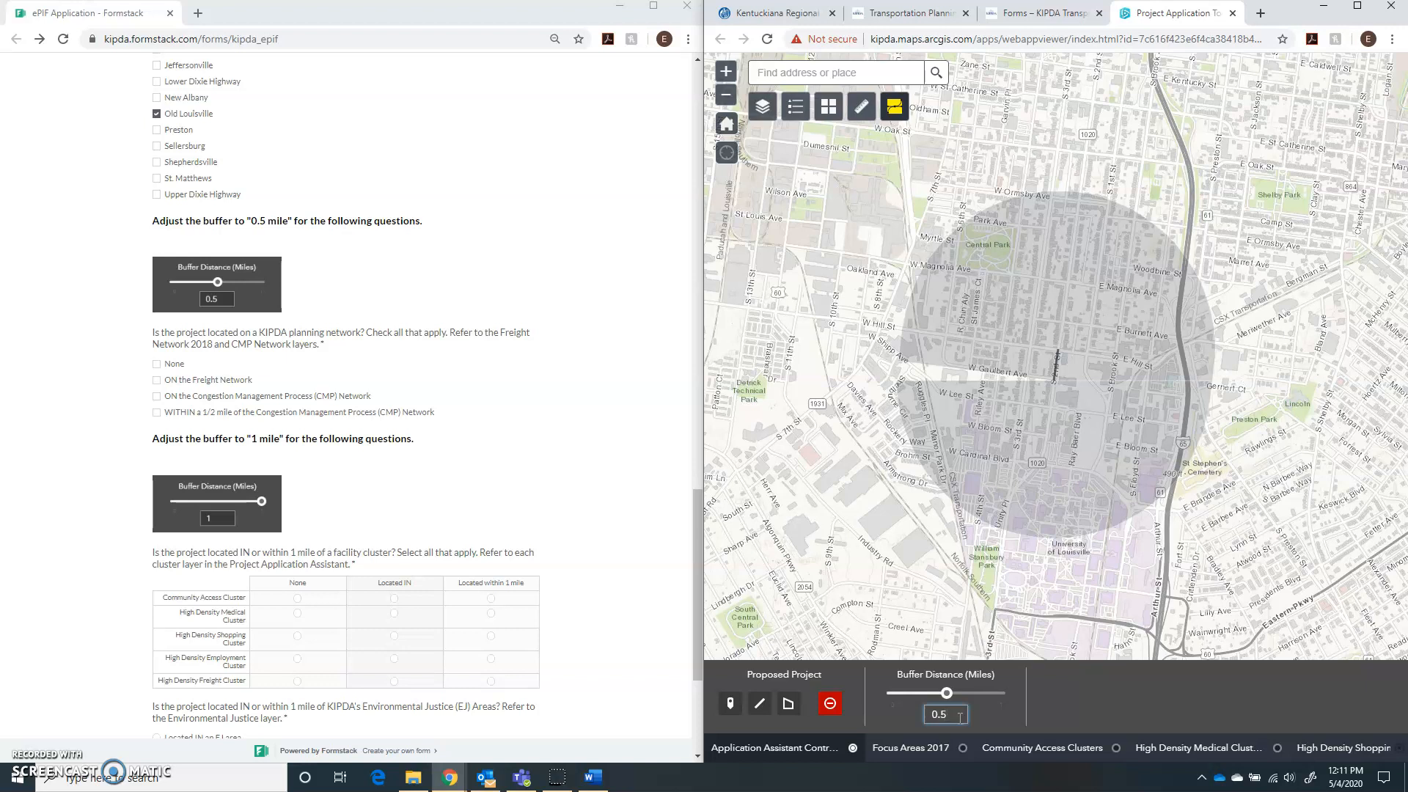
# Consult the Freight Network 2018 and CMP Network layers and check WITHIN a 1/2 mile of the Congestion Management Process (CMP) Network
pyautogui.click(1030, 752)
pyautogui.click(1159, 748)
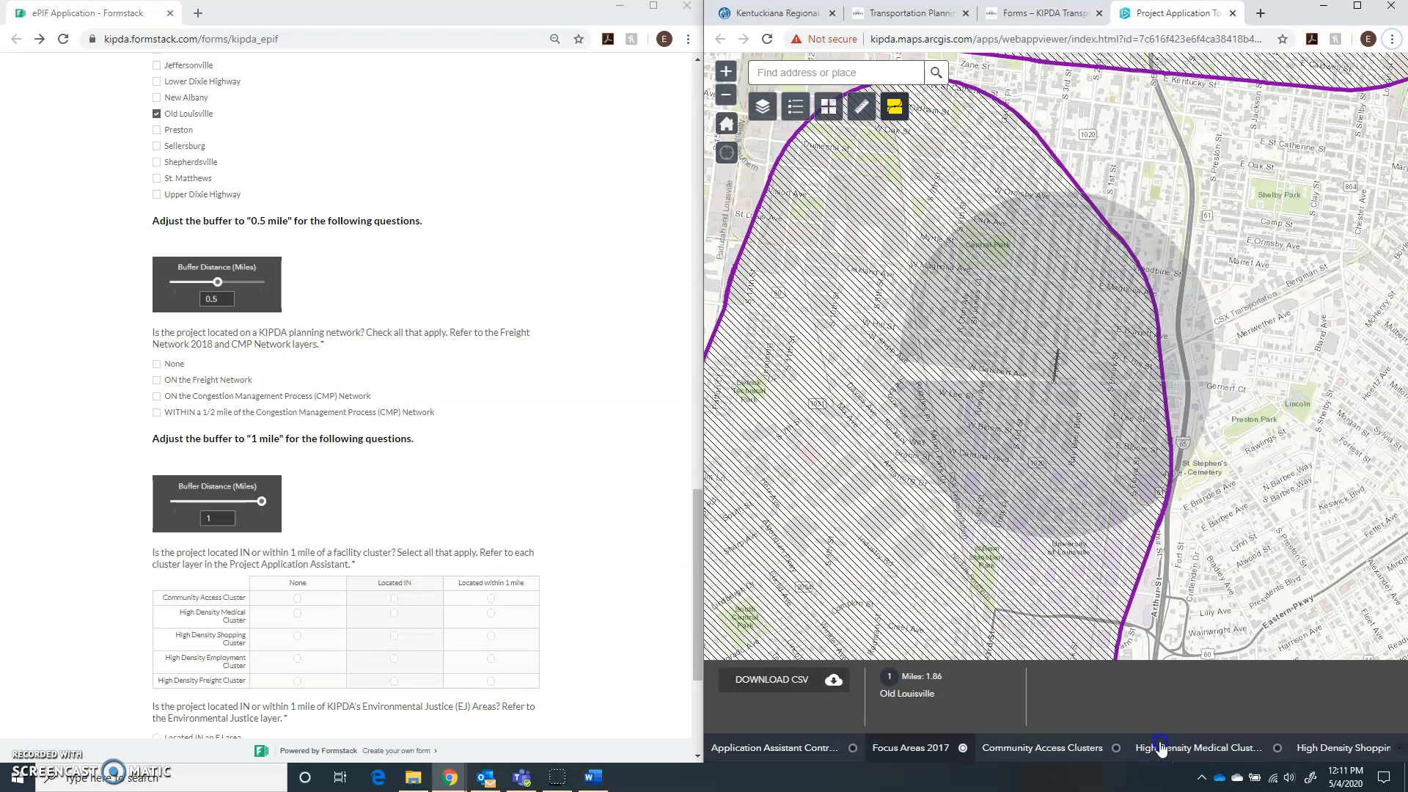
pyautogui.click(1222, 752)
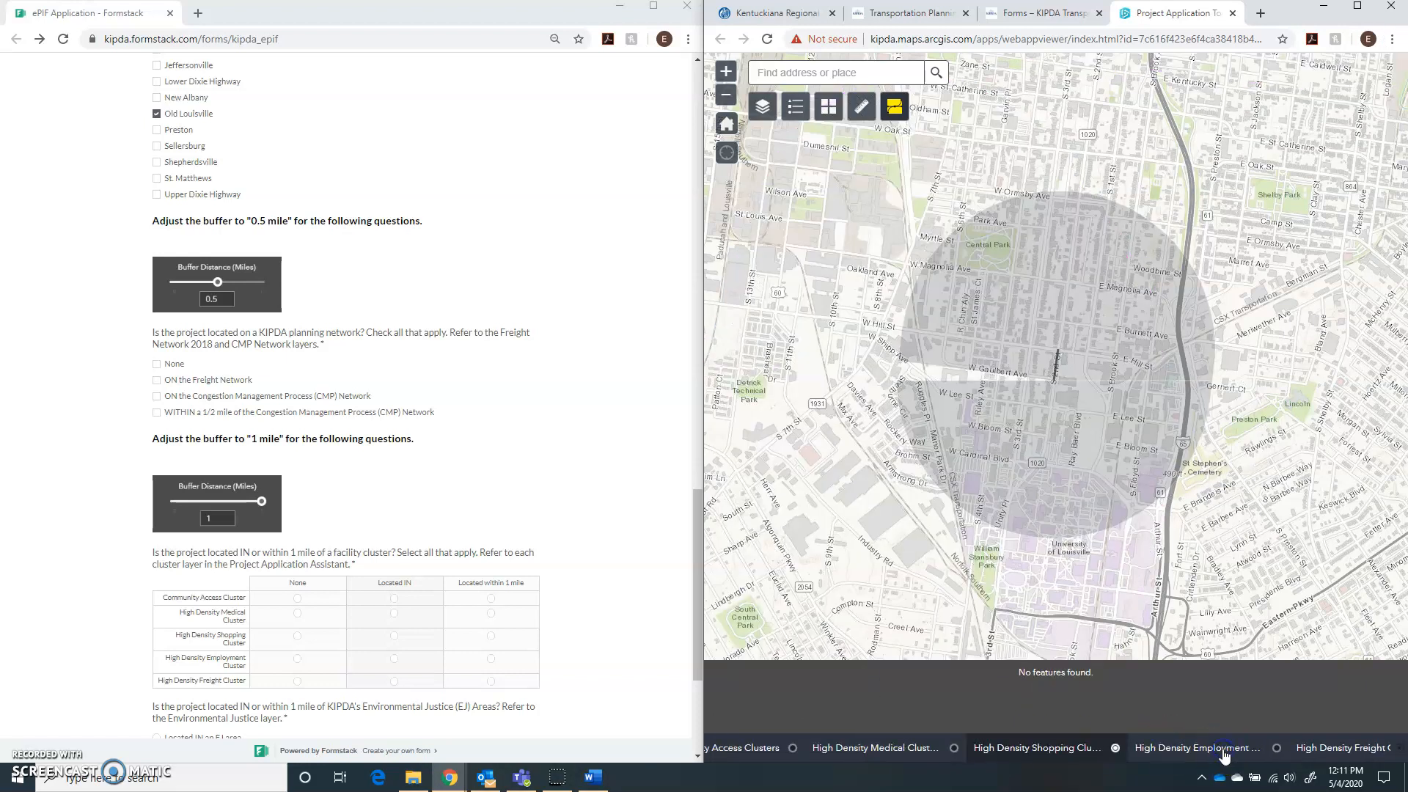
pyautogui.click(1223, 756)
pyautogui.click(1224, 755)
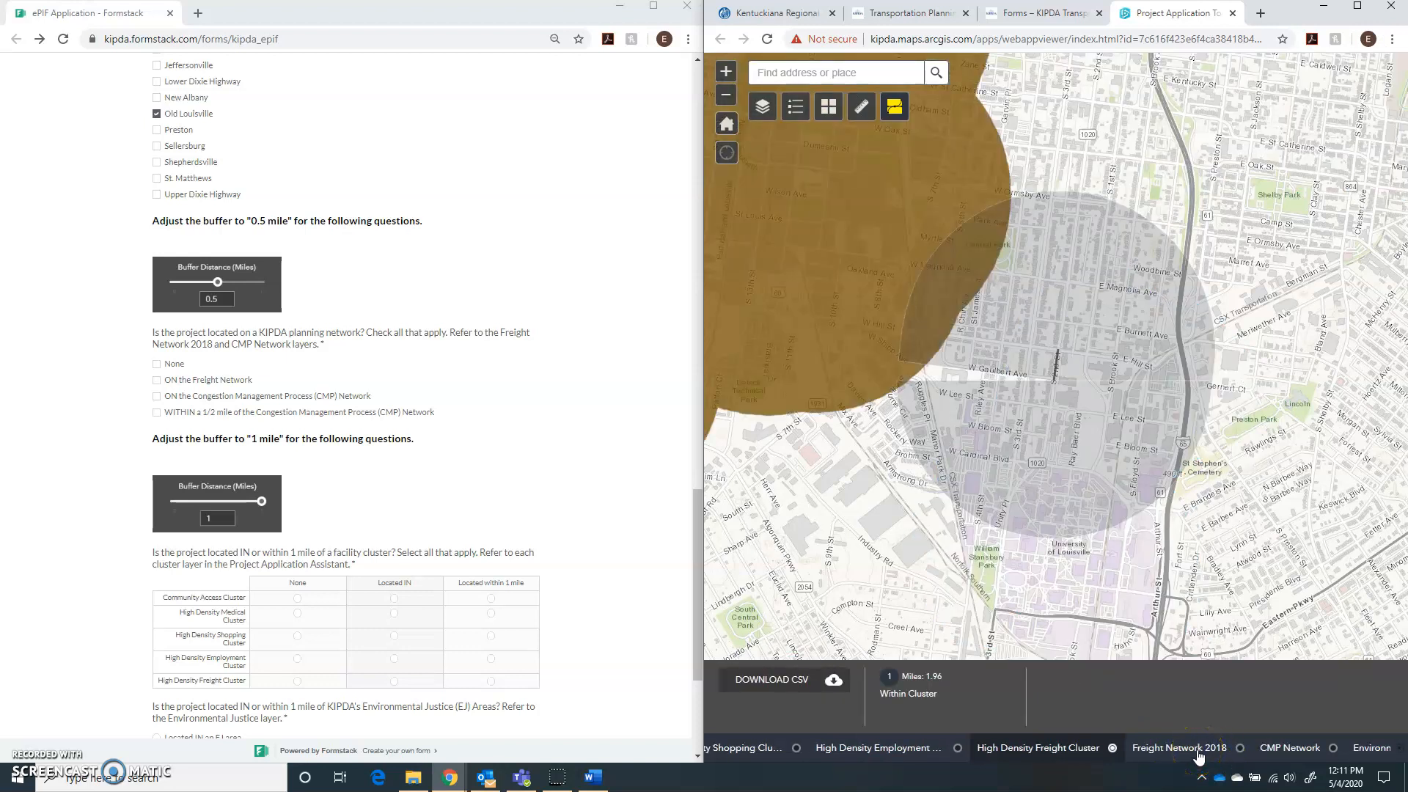
pyautogui.click(1199, 755)
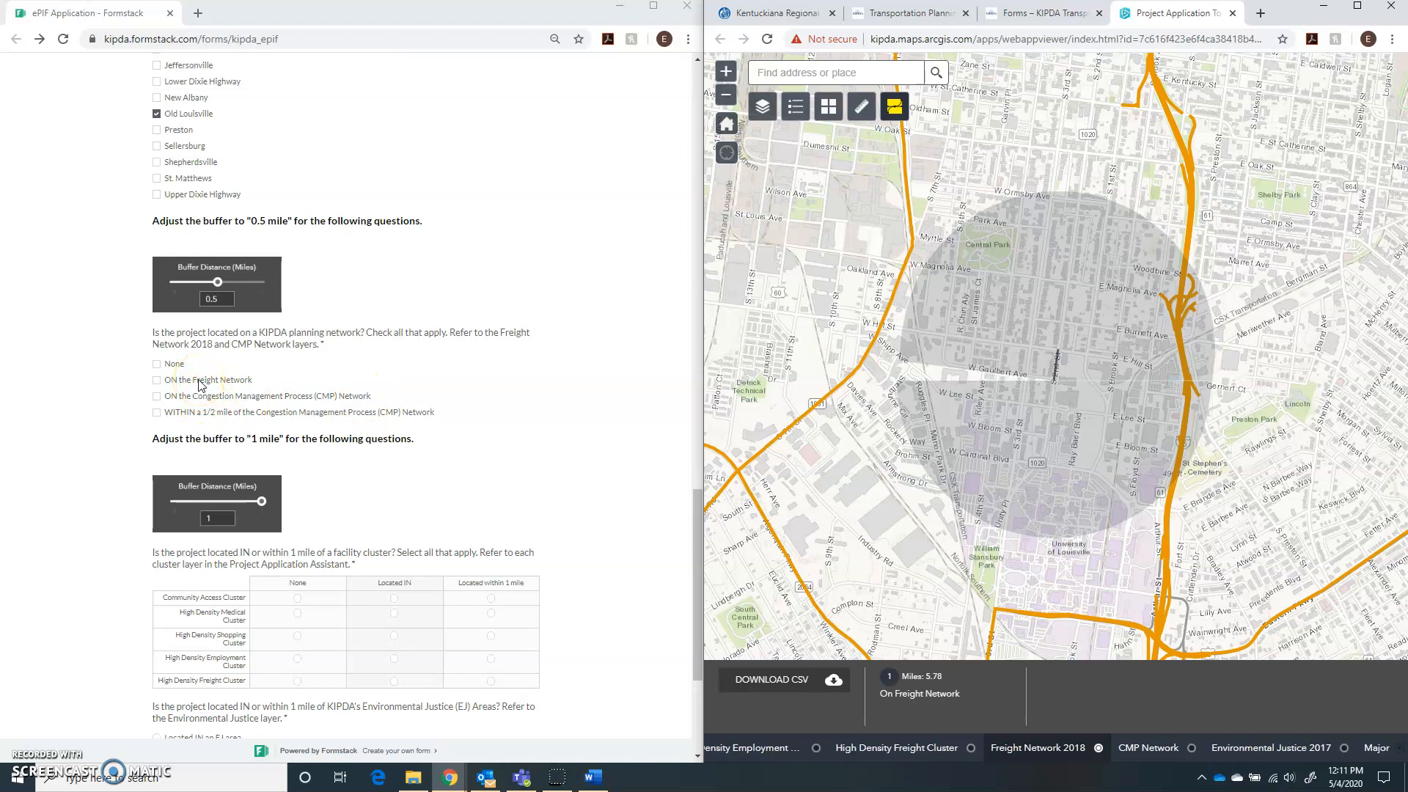
pyautogui.click(1169, 748)
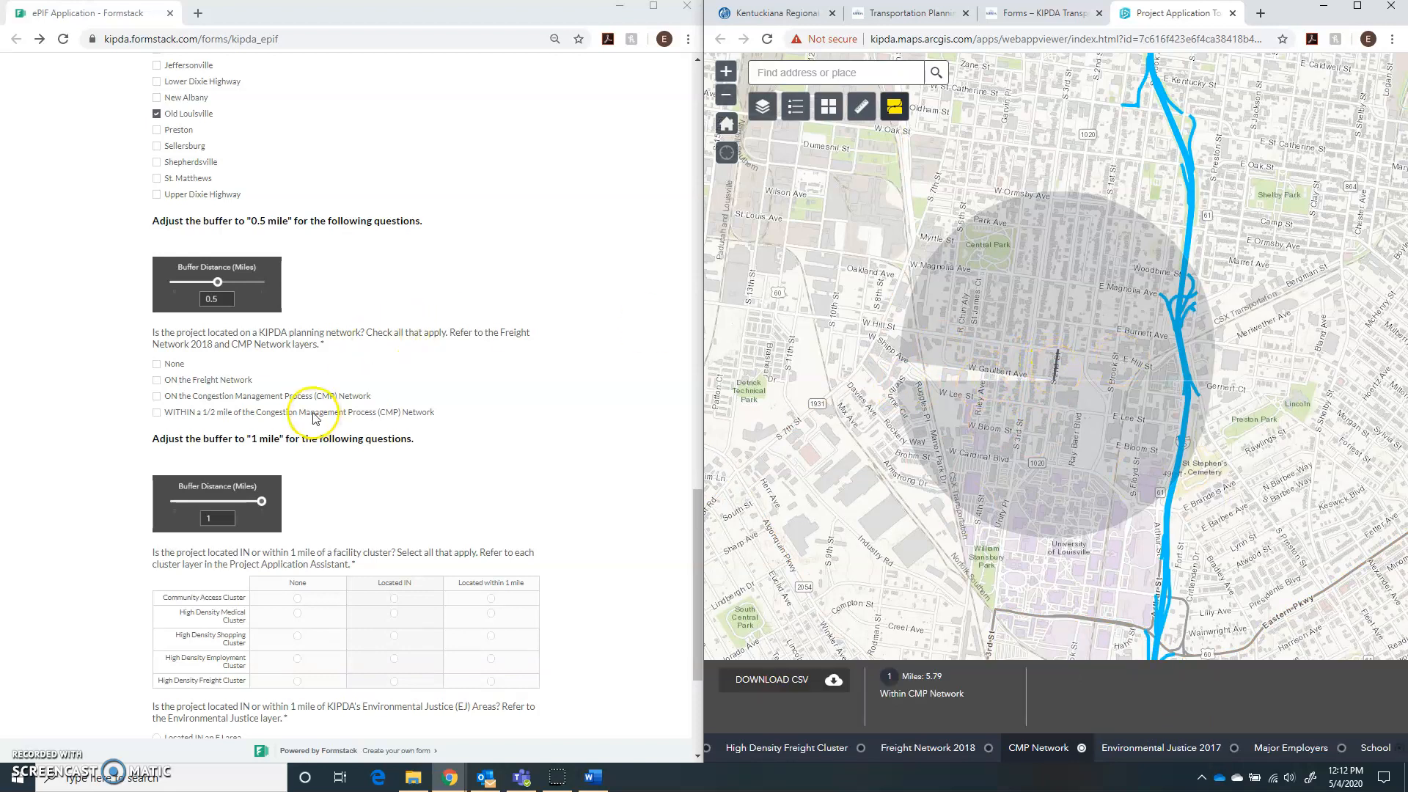
pyautogui.click(161, 418)
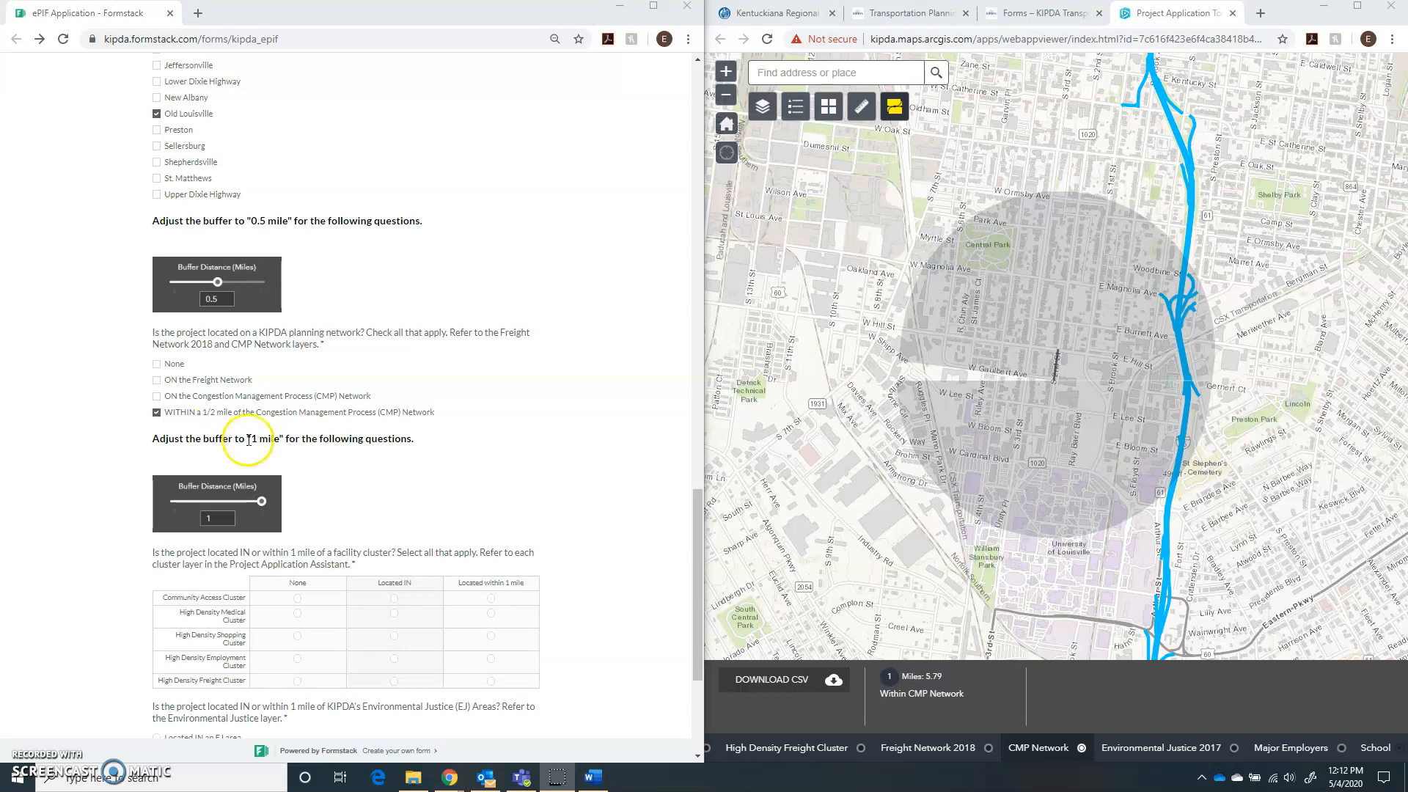
# Return to the map's drawing and buffer controls and set the project's buffer distance to 1 mile
pyautogui.click(805, 756)
pyautogui.click(833, 754)
pyautogui.click(769, 754)
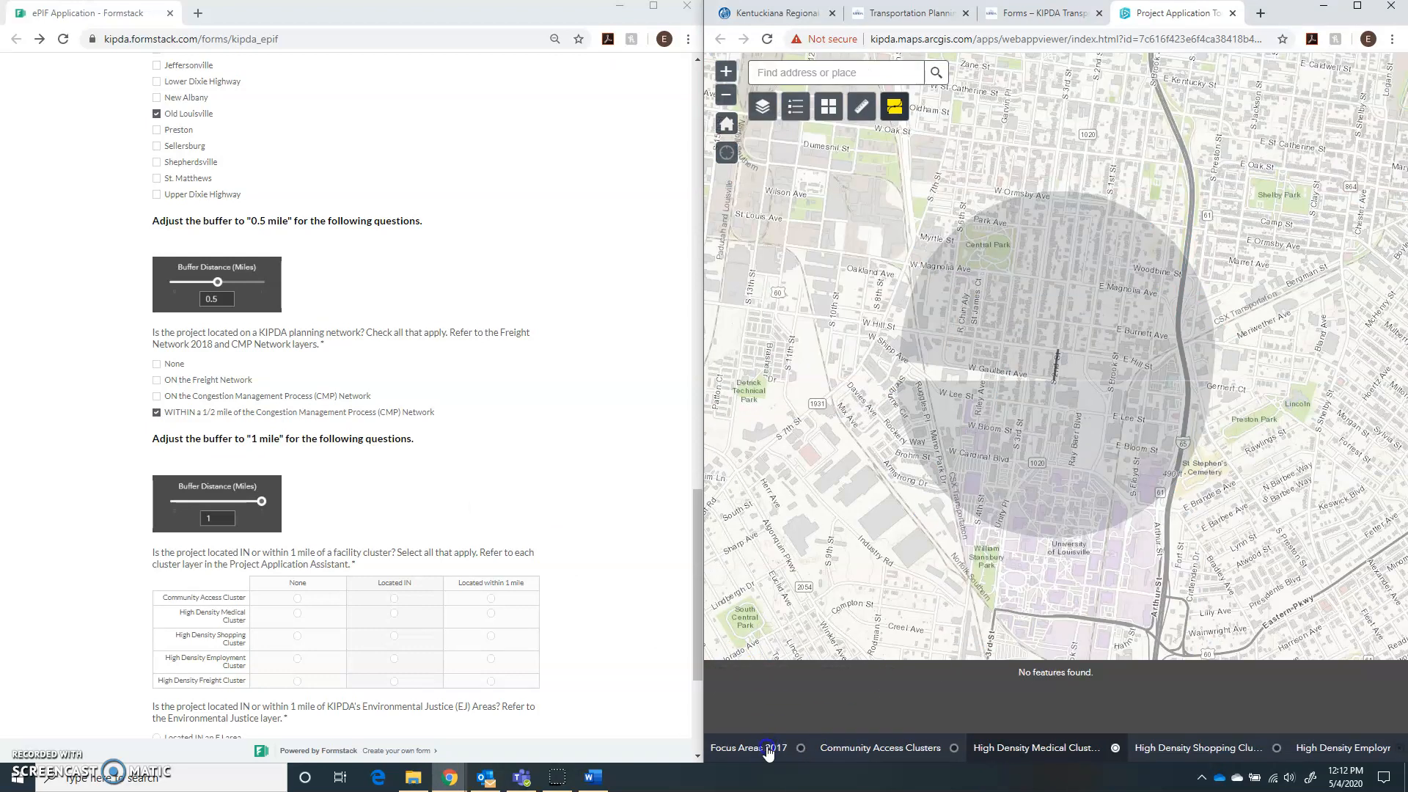
pyautogui.click(768, 752)
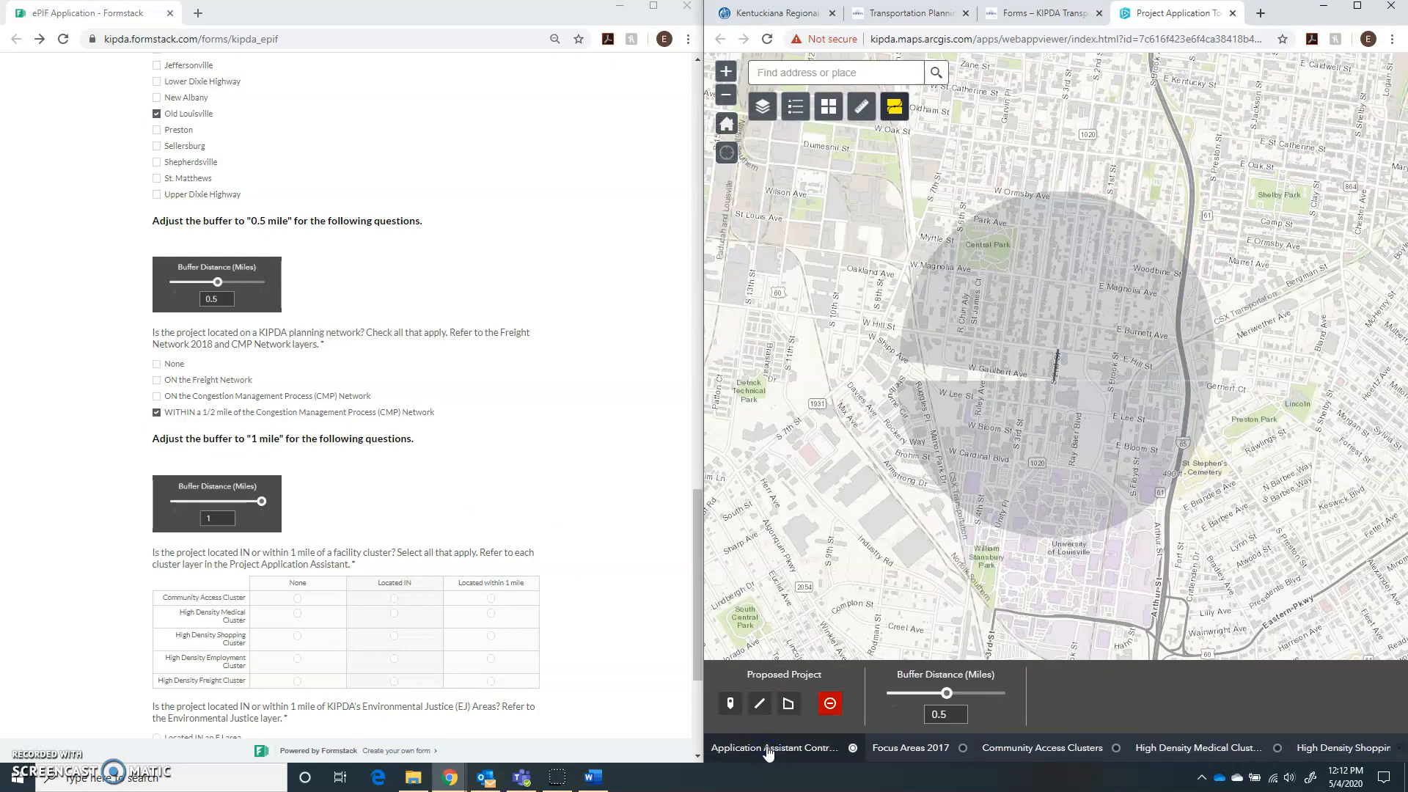
pyautogui.moveTo(956, 715); pyautogui.dragTo(925, 717)
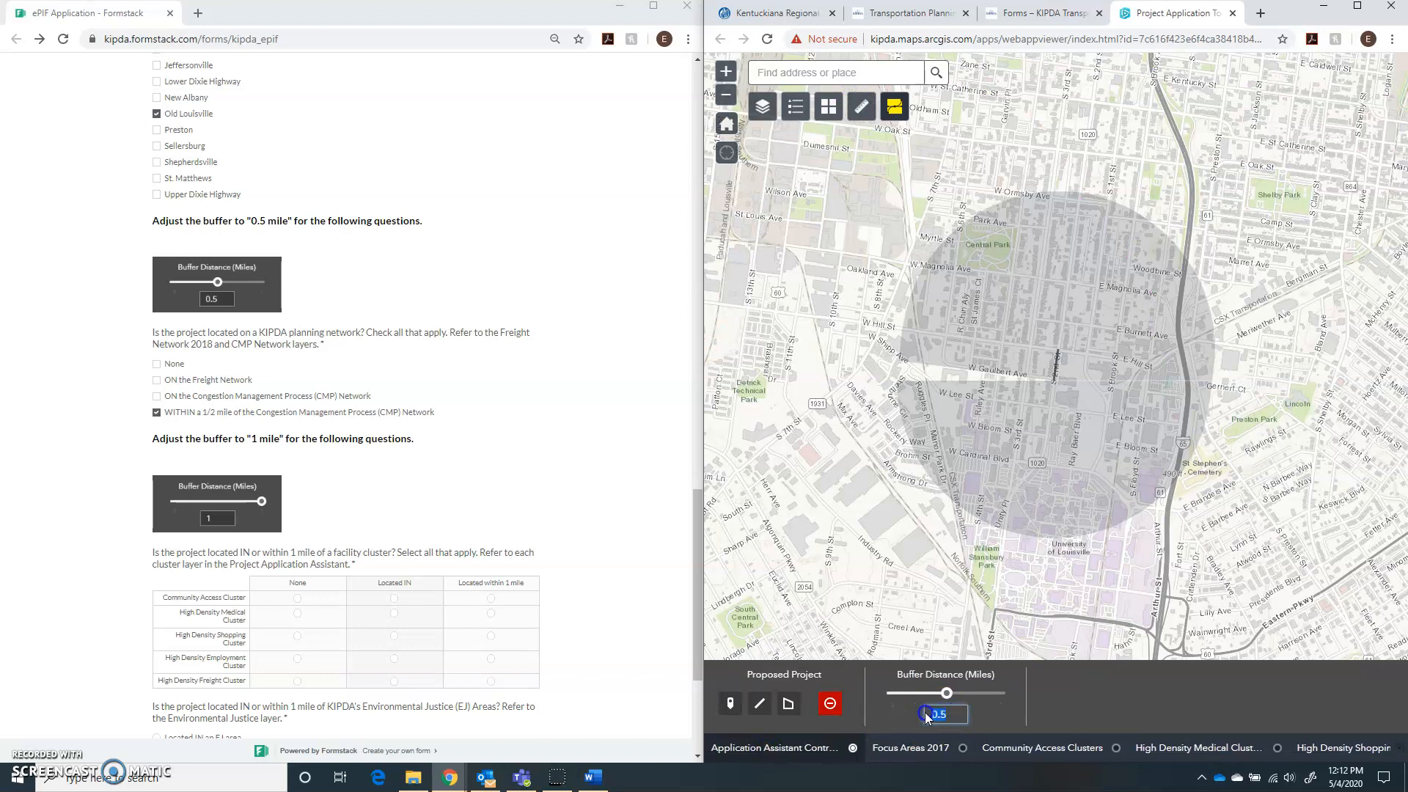
pyautogui.write('1')
pyautogui.press('Return')
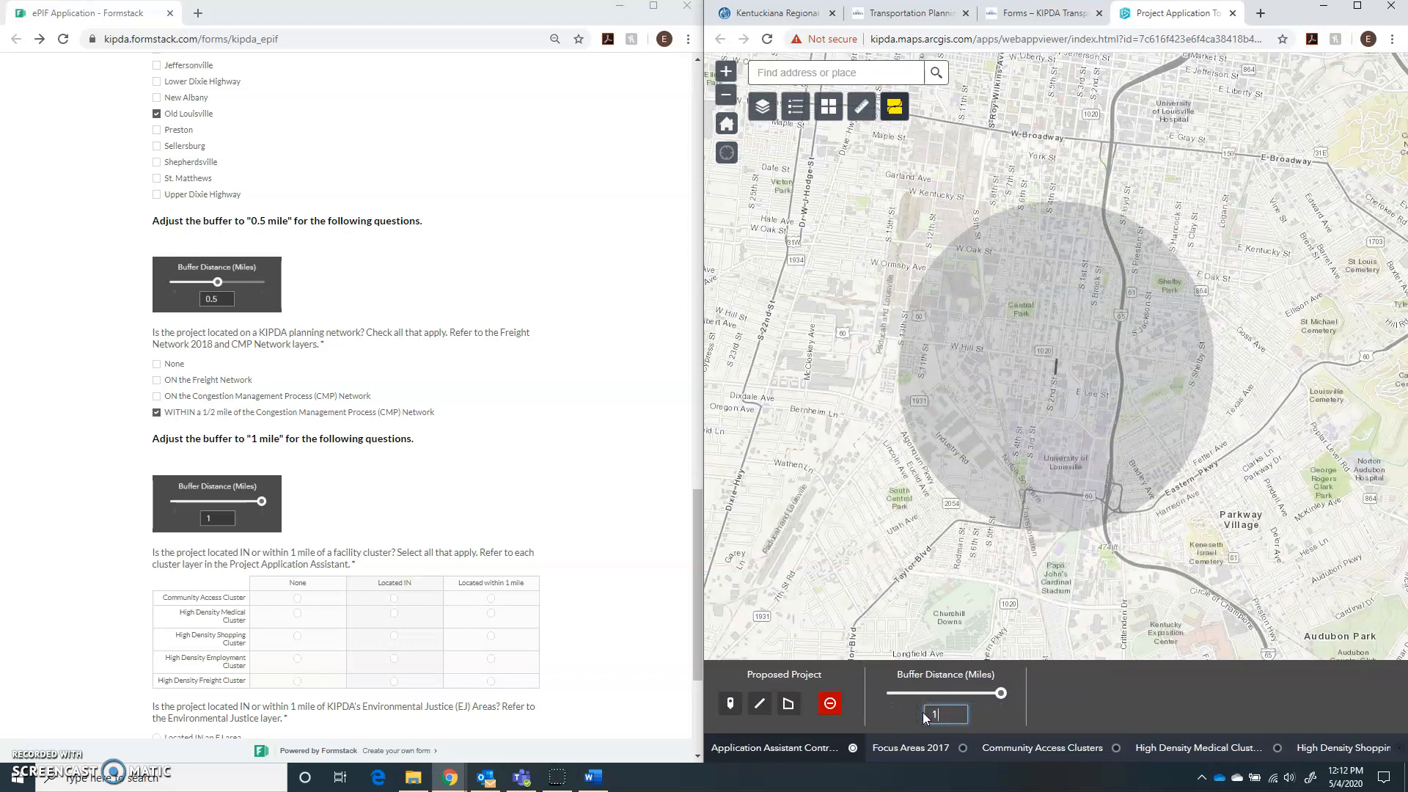
# Display the Community Access Clusters layer and mark the project as Located IN for Community Access Cluster
pyautogui.click(1030, 751)
pyautogui.click(1019, 750)
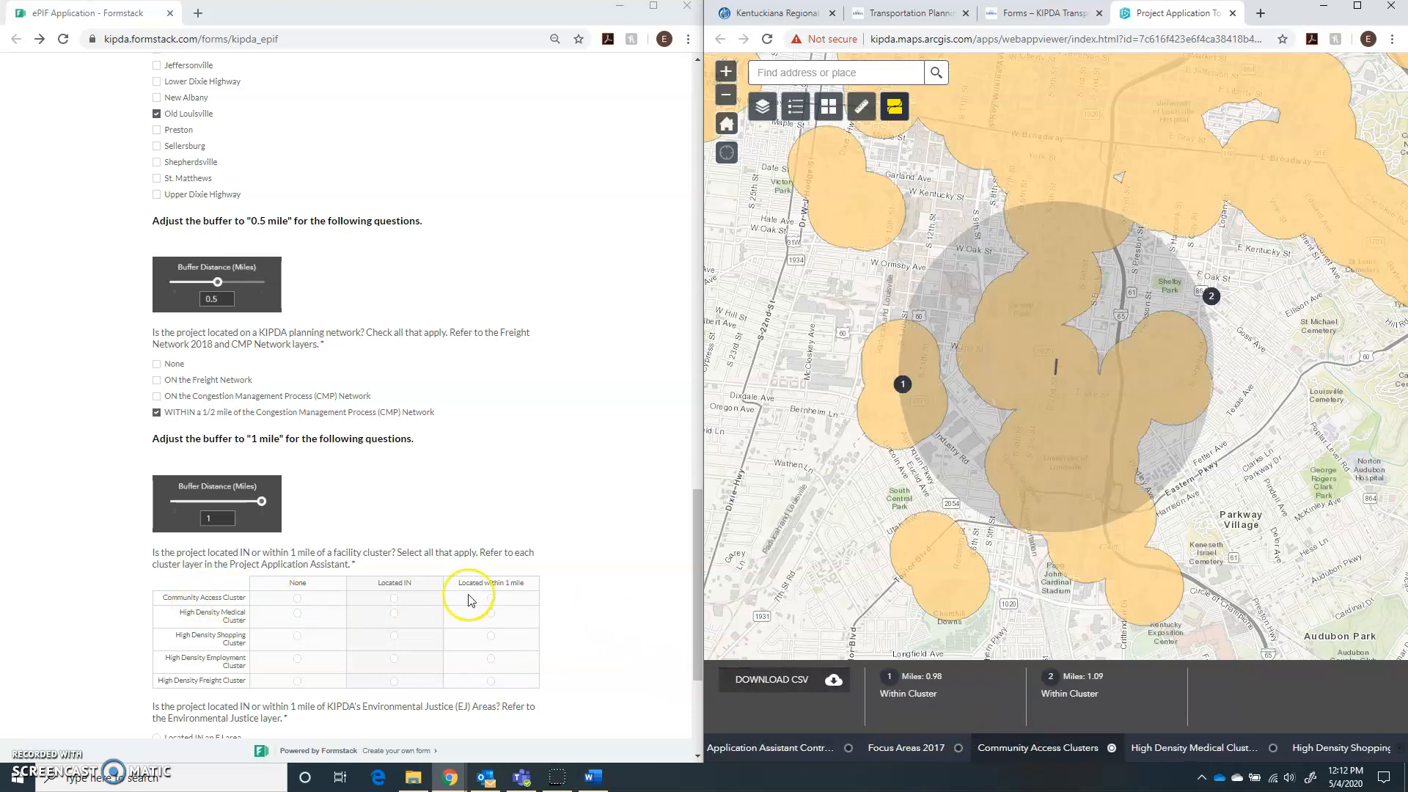
pyautogui.click(393, 598)
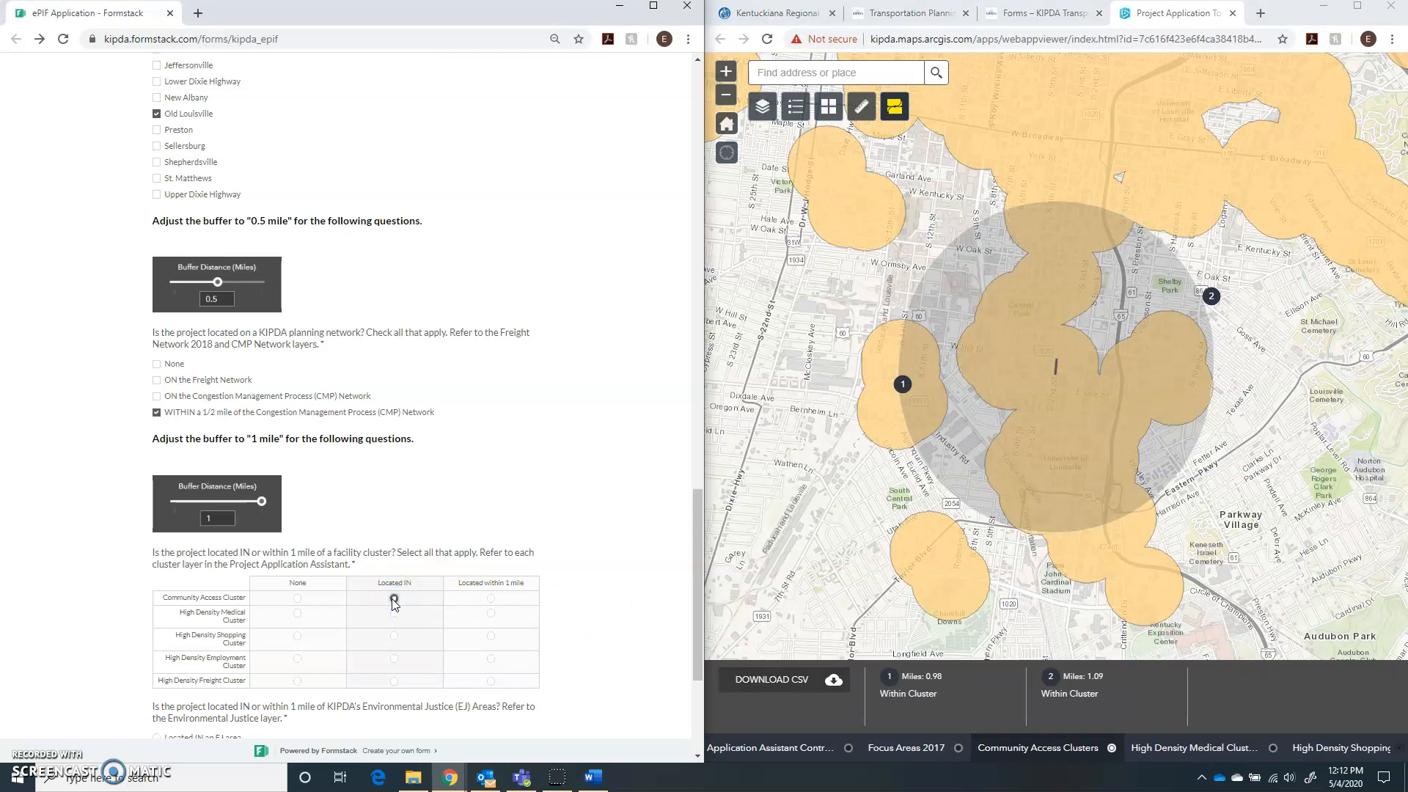
pyautogui.click(206, 597)
pyautogui.click(217, 600)
# Display the High Density Medical and High Density Shopping cluster layers and mark None for both cluster types
pyautogui.click(1181, 752)
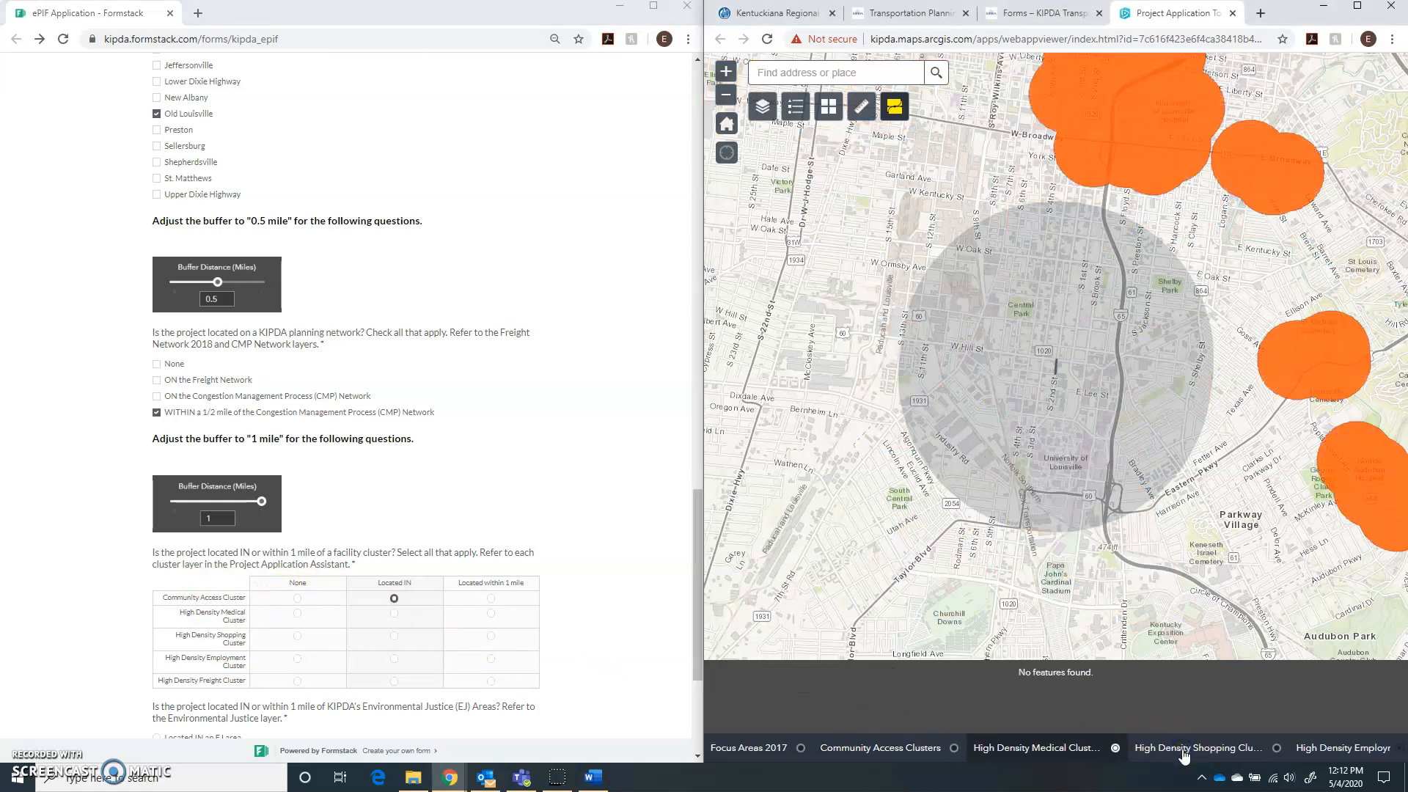
pyautogui.click(297, 613)
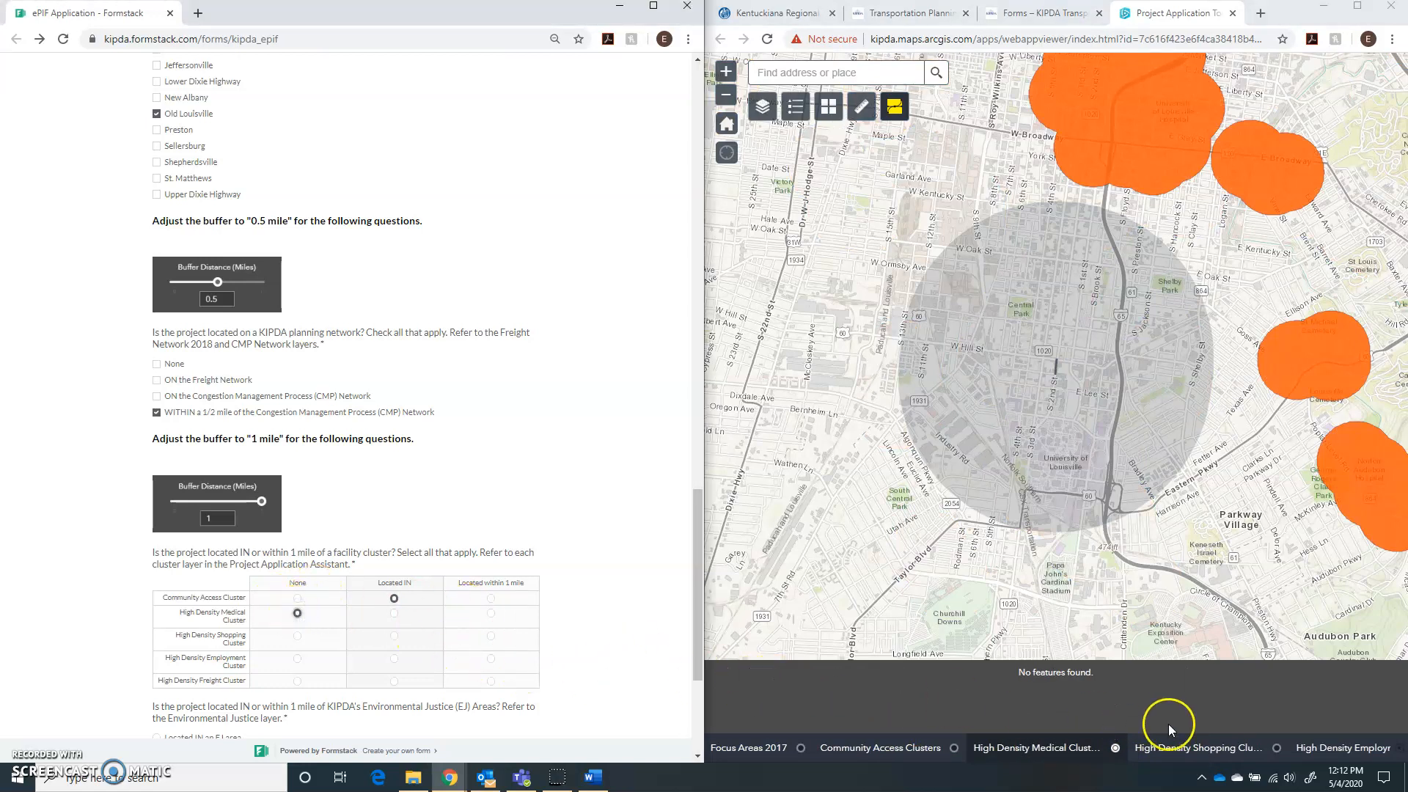
pyautogui.click(1216, 752)
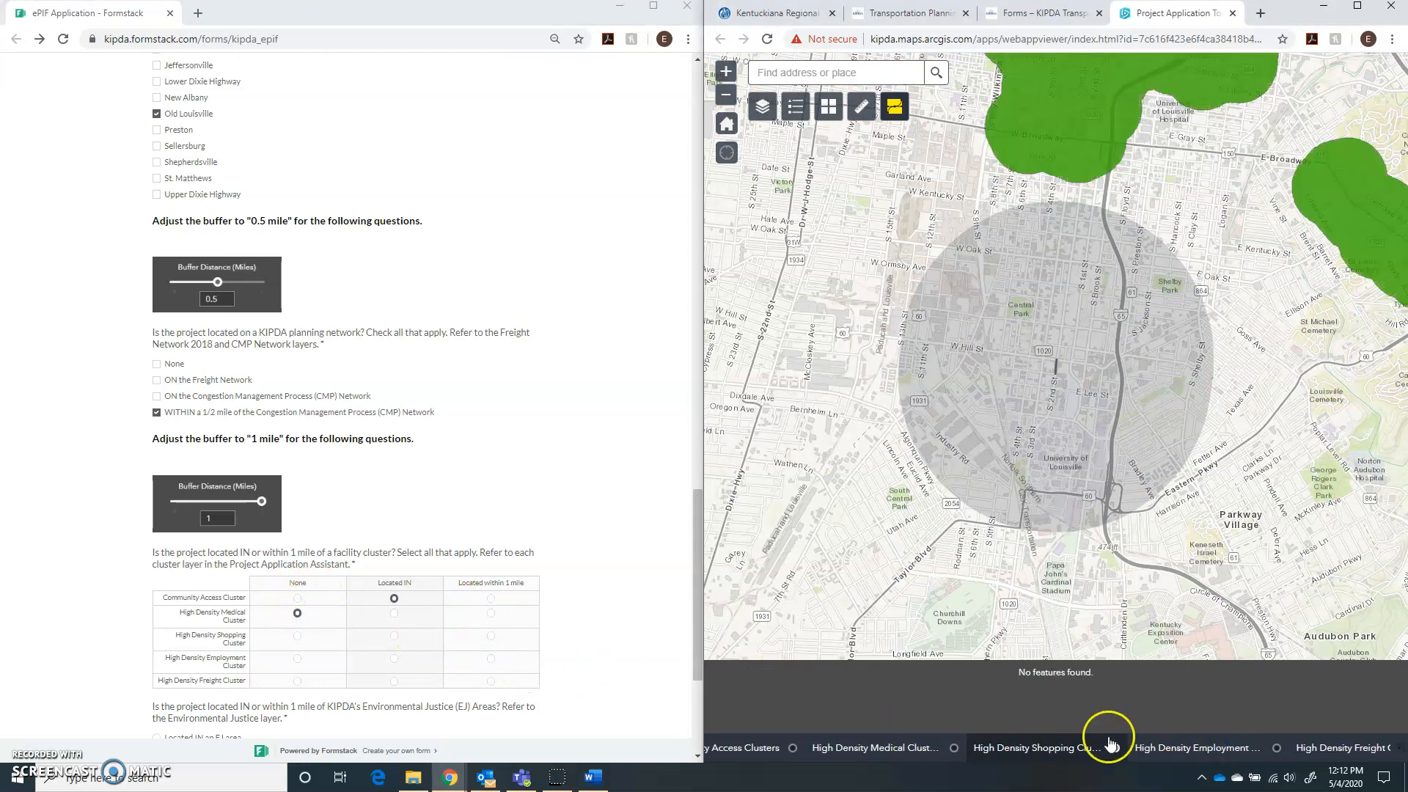
pyautogui.click(297, 641)
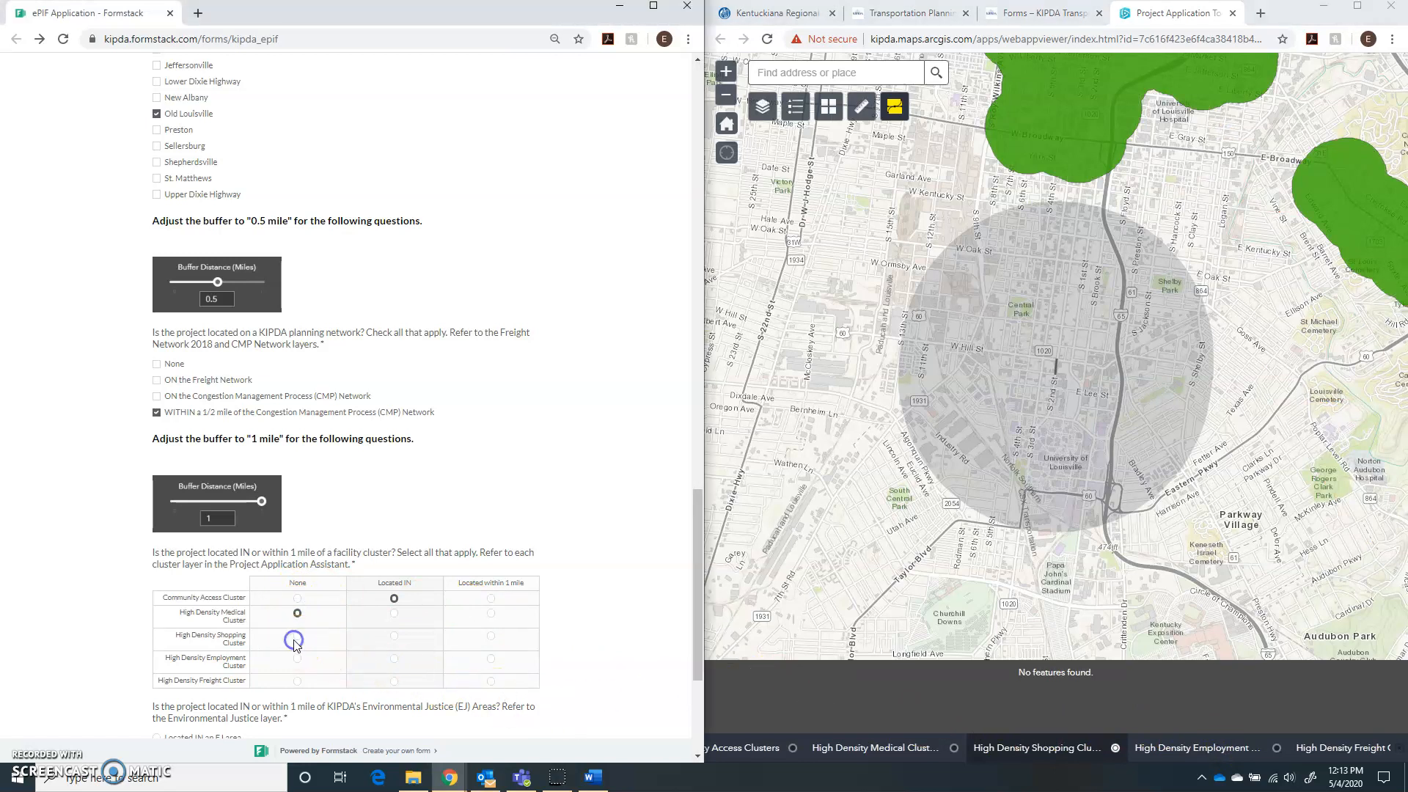
# Check the employment and freight cluster layers, marking High Density Employment Cluster as Located IN and High Density Freight Cluster as Located within 1 mile
pyautogui.click(1176, 755)
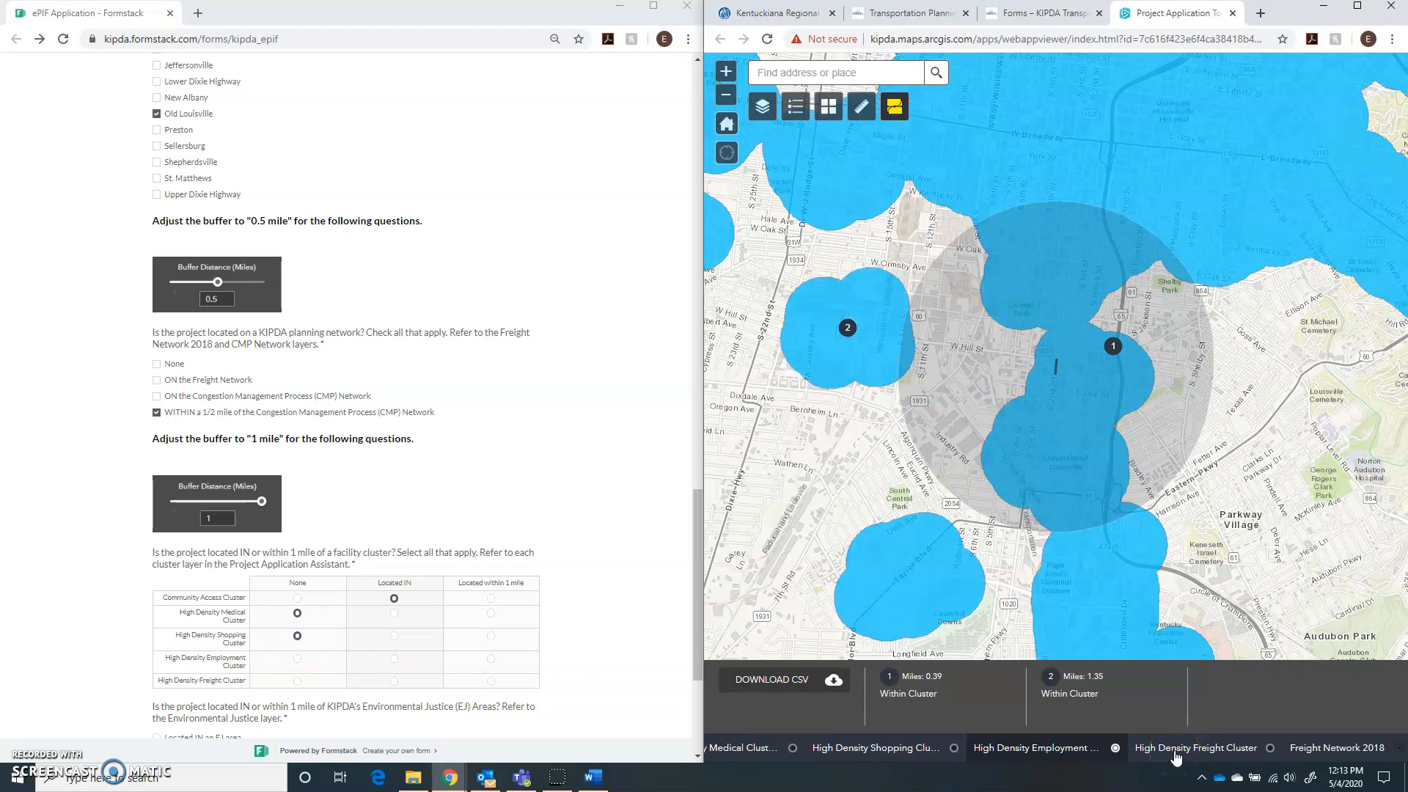
pyautogui.click(395, 659)
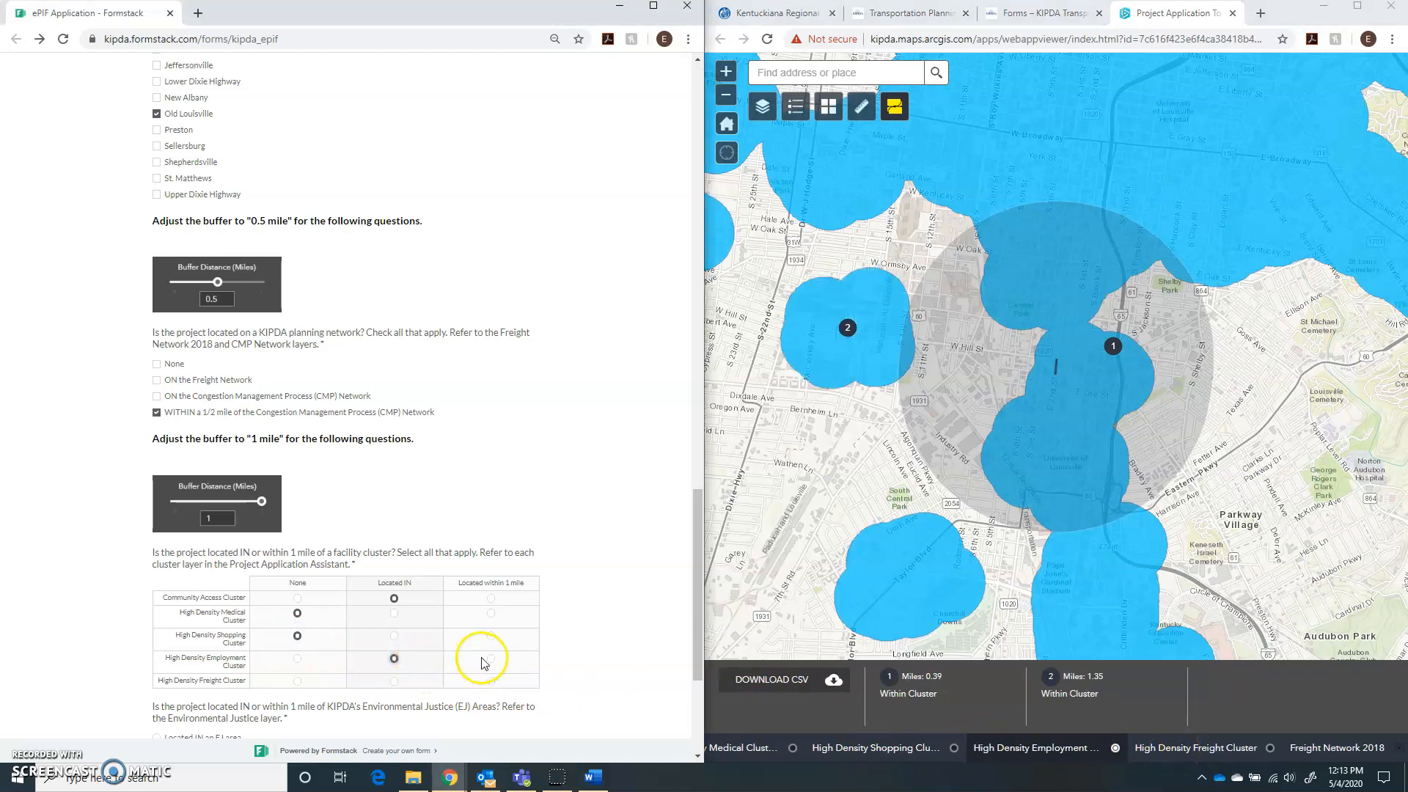
pyautogui.click(1139, 747)
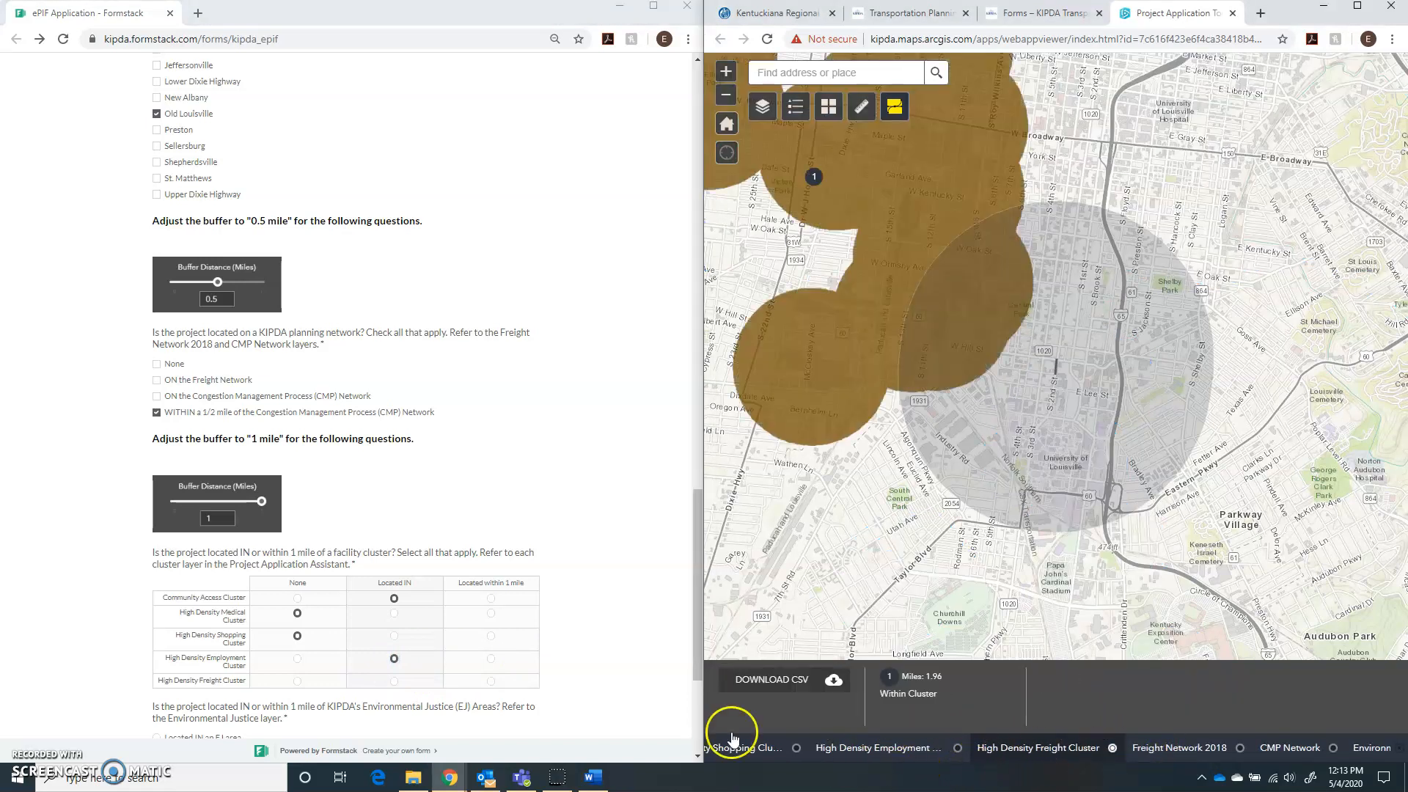
pyautogui.click(493, 683)
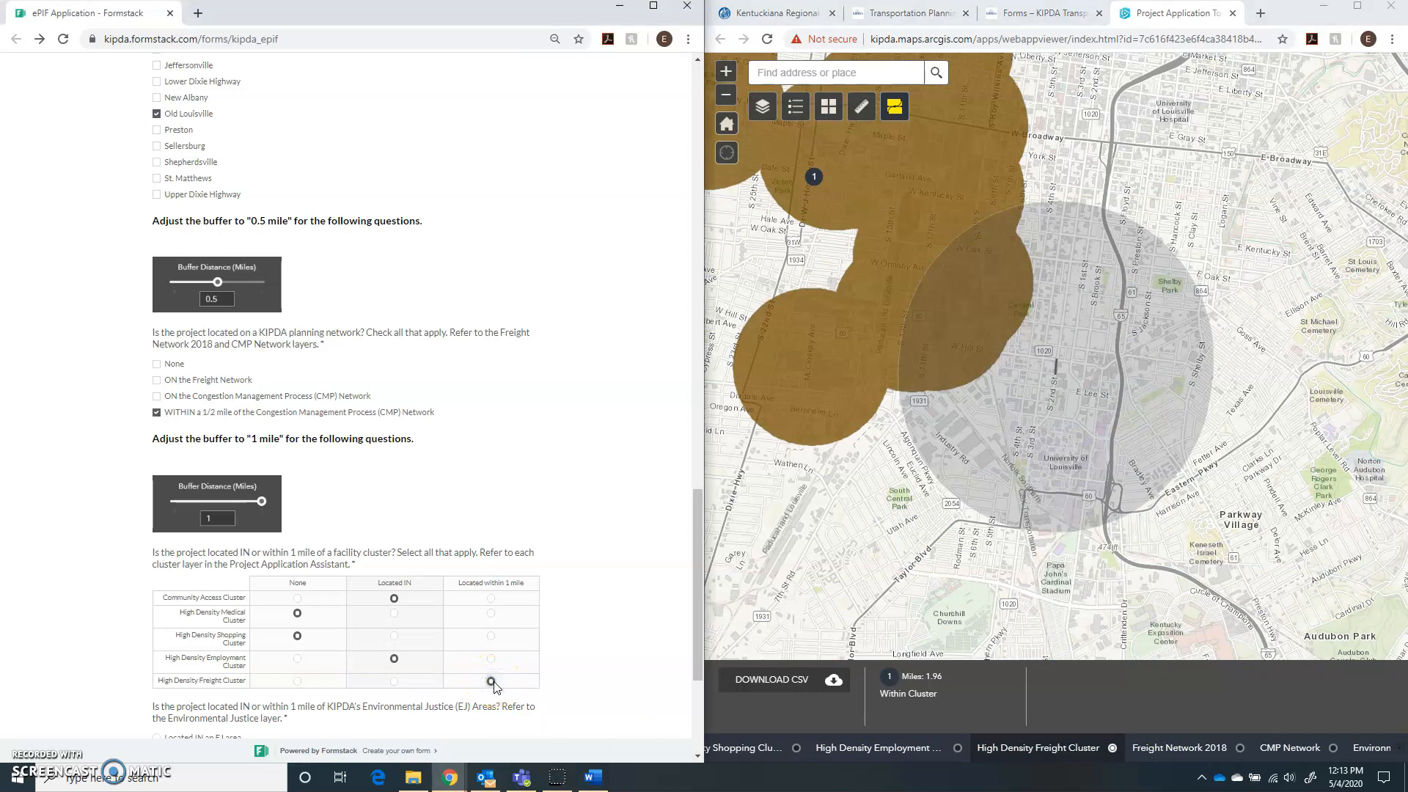
# Answer Located IN an EJ area and Yes for within 1 mile of a major employer, and continue to the Transit questions
pyautogui.scroll(-4, 494, 687)
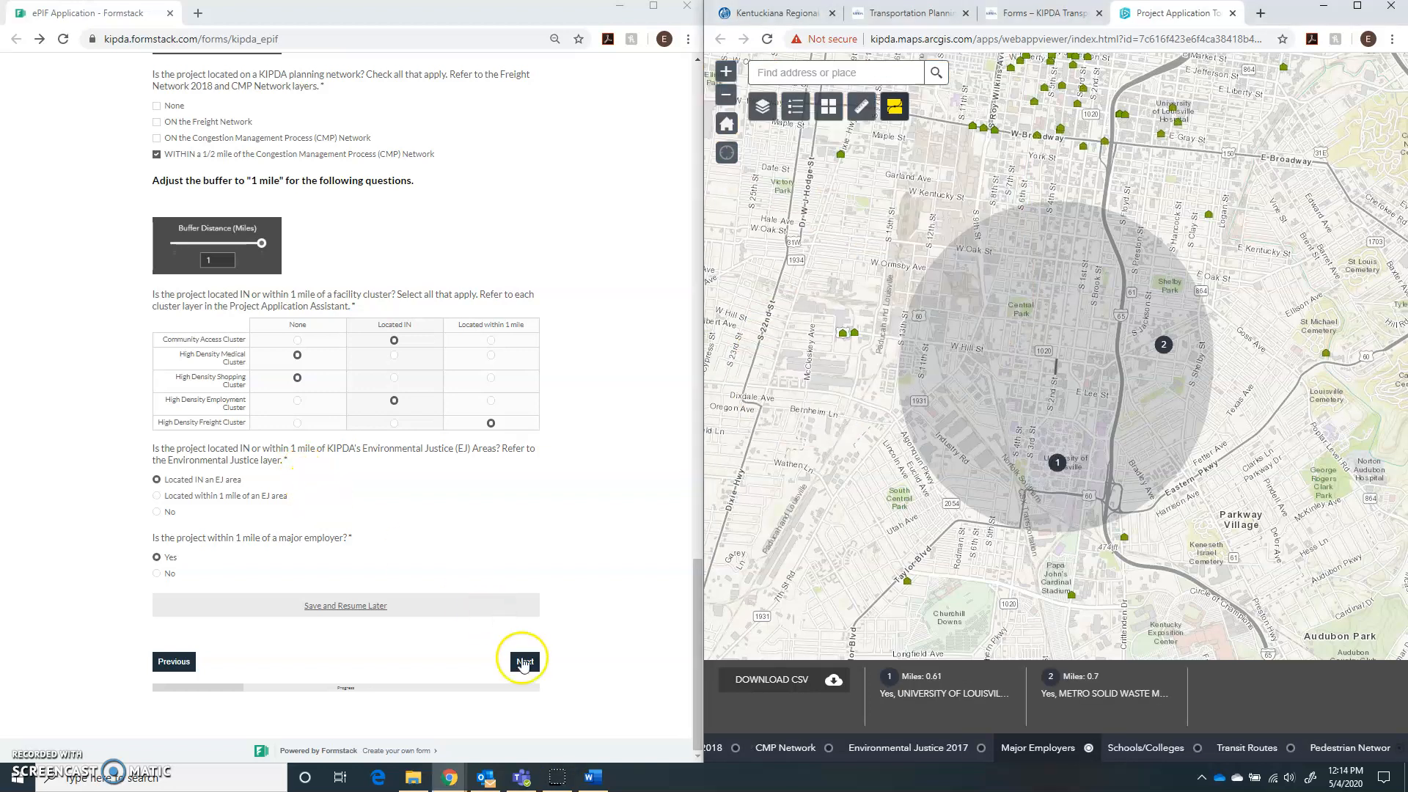
pyautogui.click(525, 662)
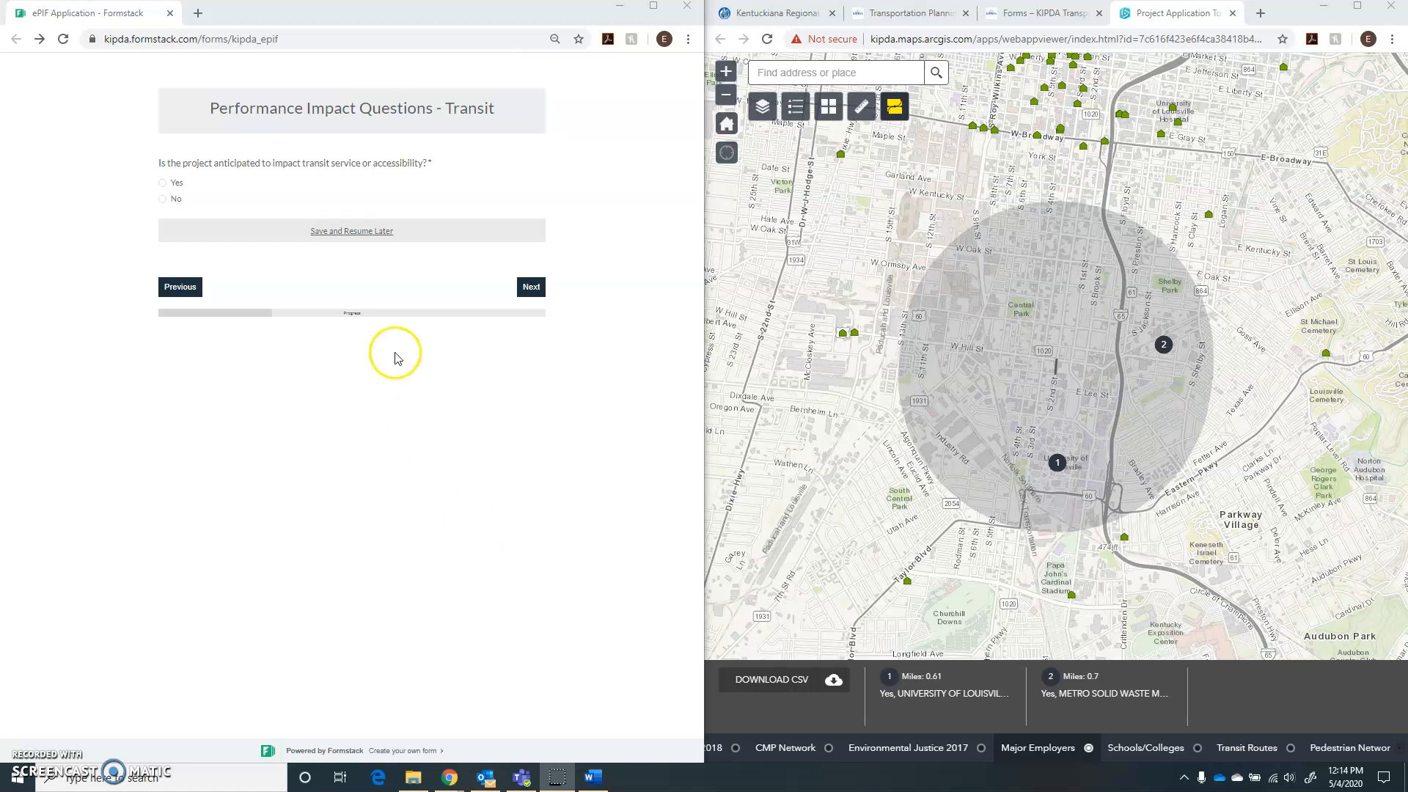
# Answer No to the project impacting transit service or accessibility and continue to the Non-Motorized questions
pyautogui.click(163, 183)
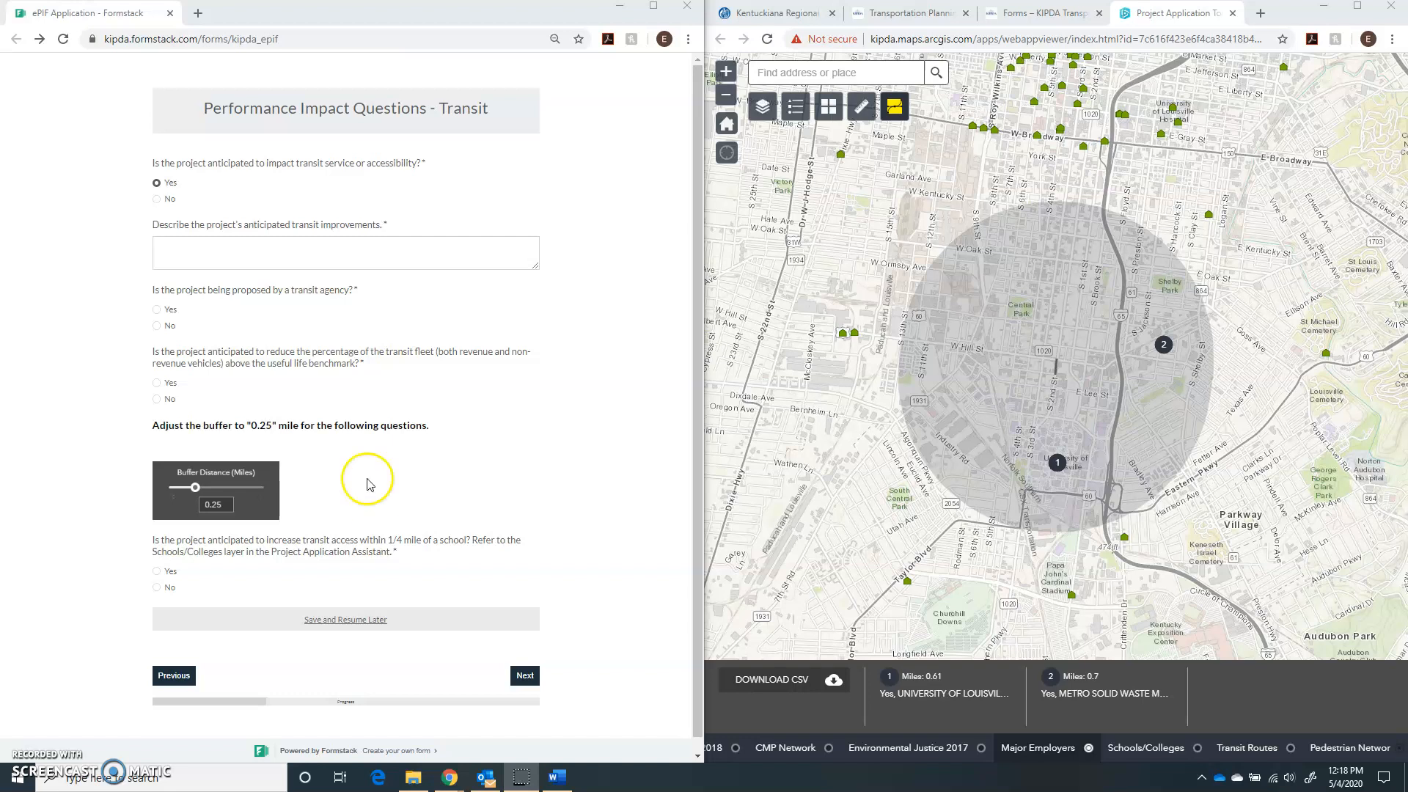
pyautogui.click(155, 201)
pyautogui.click(534, 292)
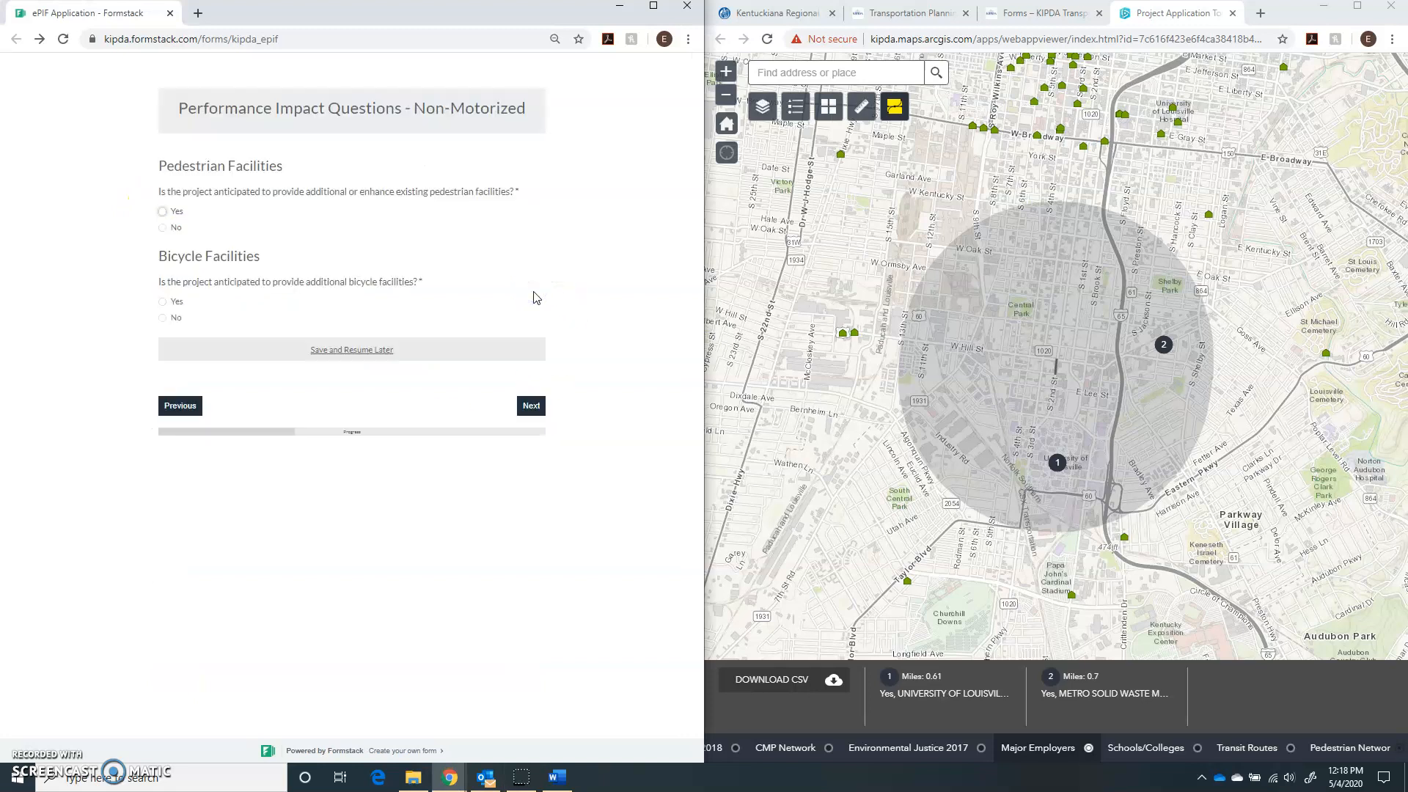
# Answer No for both pedestrian facilities and additional bicycle facilities, and continue to the Motor Vehicle Access questions
pyautogui.click(162, 228)
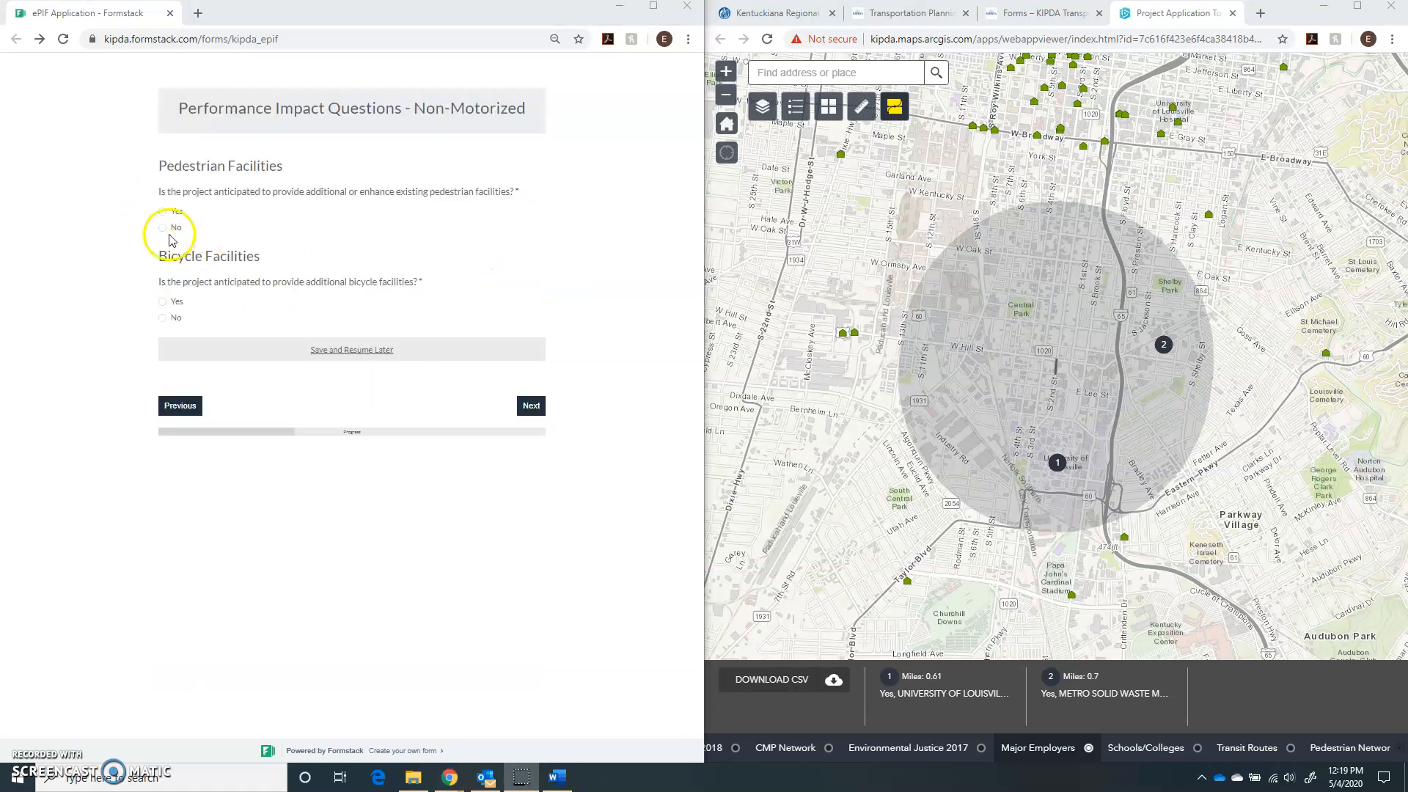
pyautogui.click(164, 317)
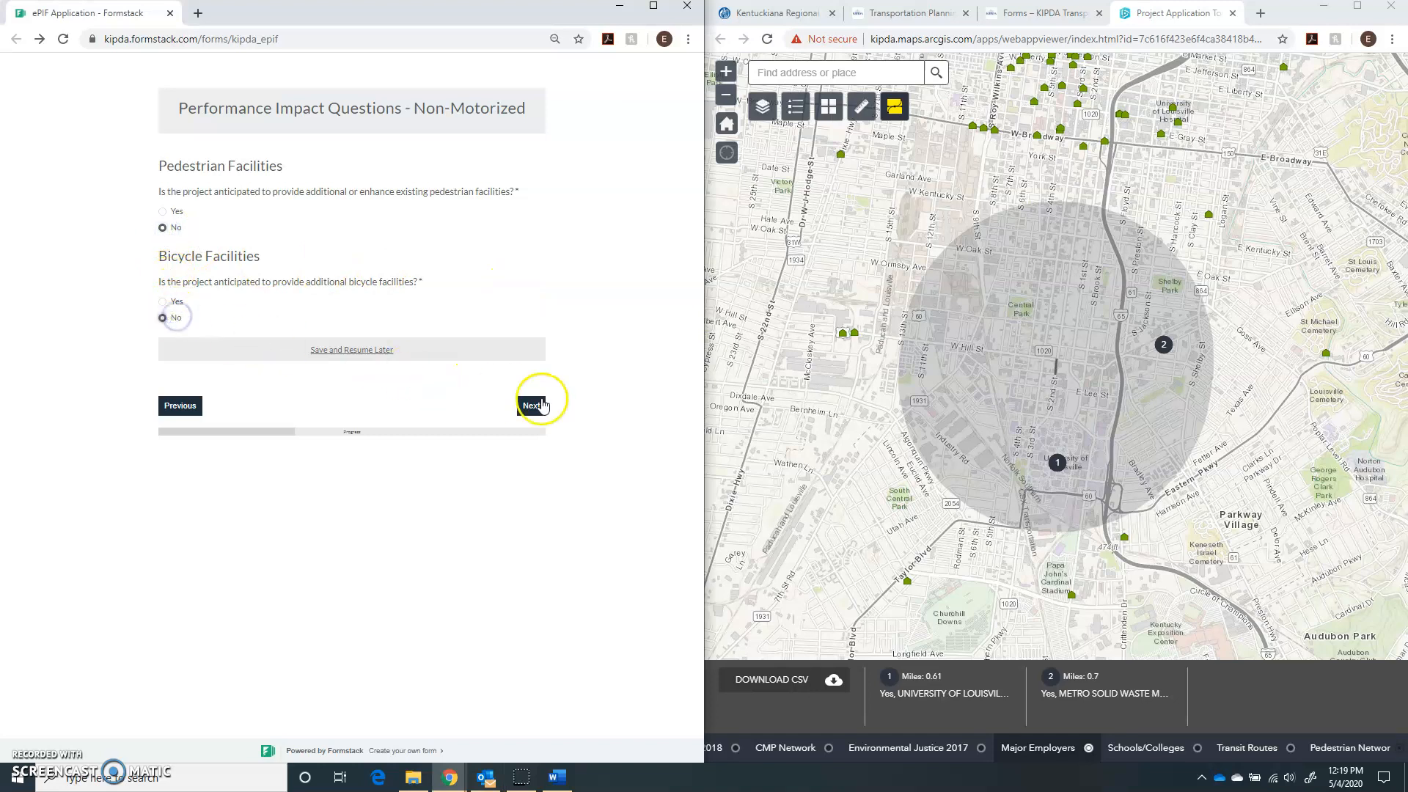
pyautogui.click(531, 406)
# Answer No to the congestion, pavement condition and bridge condition questions, and continue to the Transportation Improvement Program (TIP) Funding page
pyautogui.click(177, 199)
pyautogui.click(531, 287)
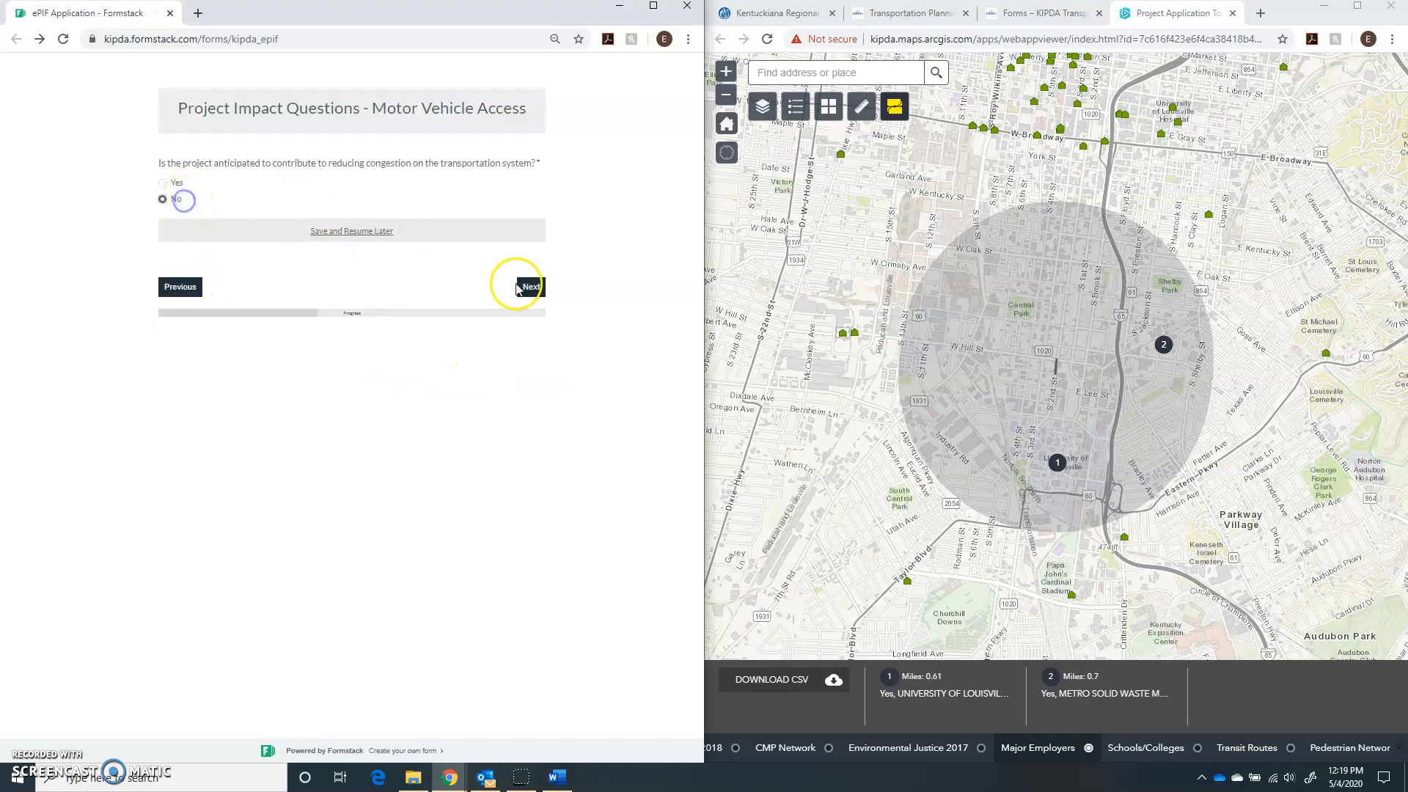
pyautogui.click(170, 346)
pyautogui.click(175, 424)
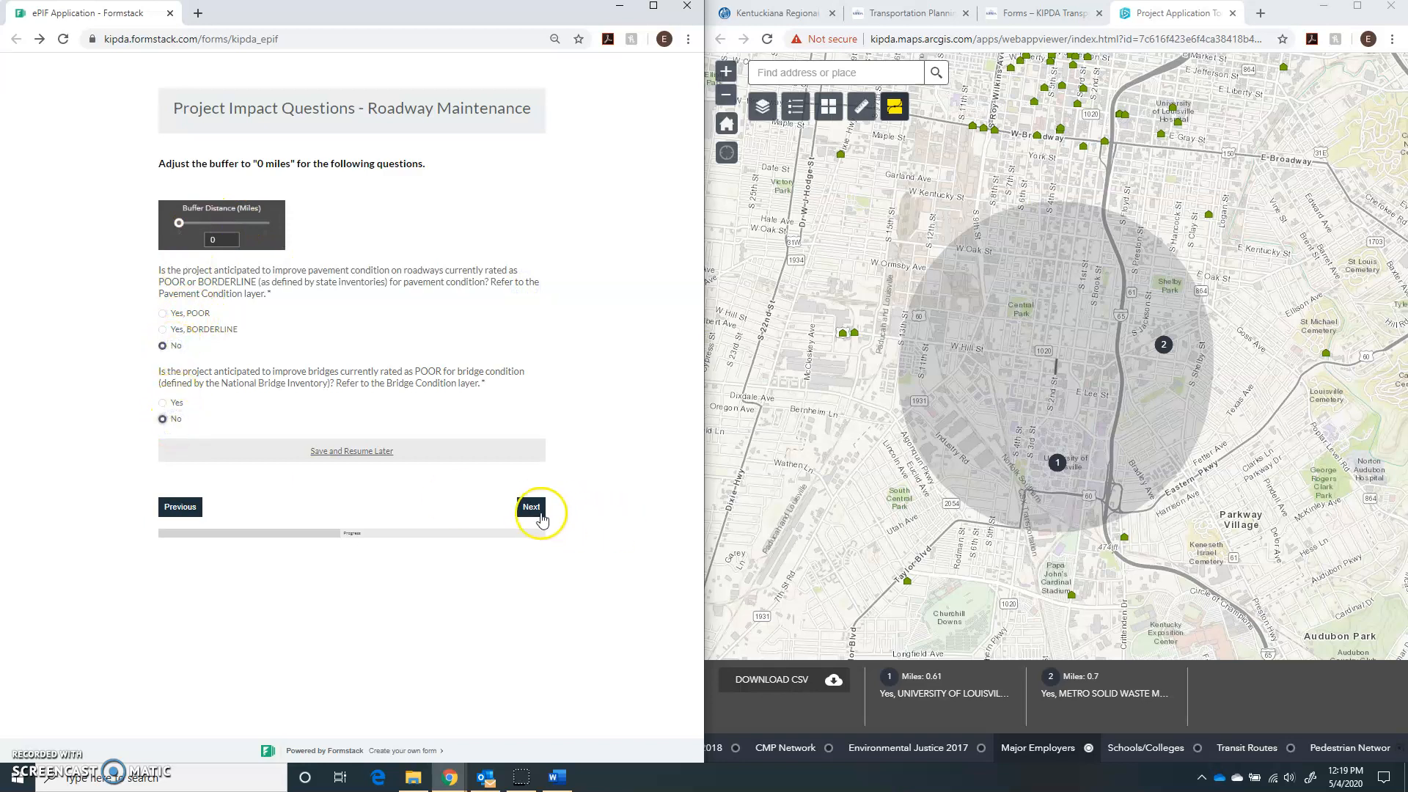
pyautogui.click(534, 509)
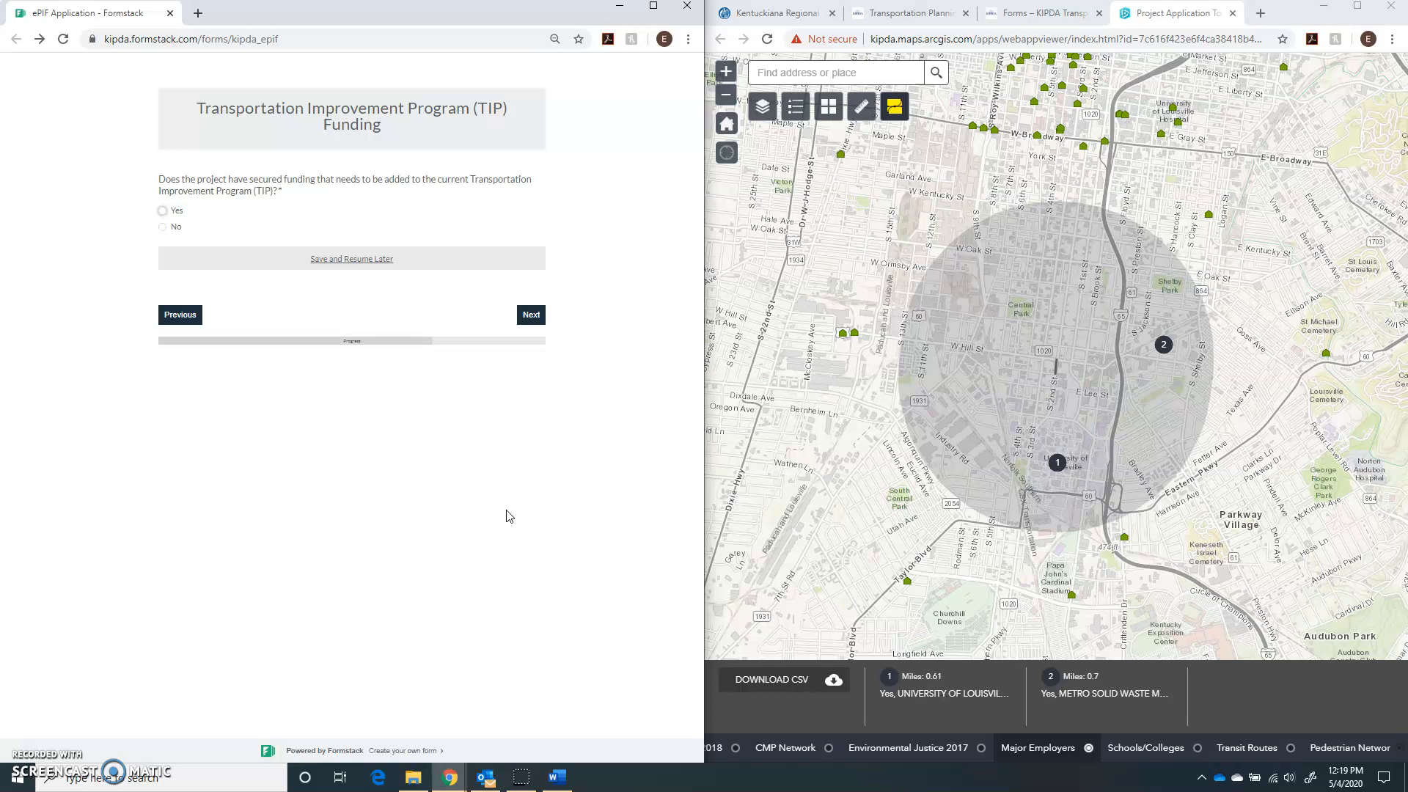
# Answer Yes to having secured funding that needs adding to the current TIP and continue to the funding line items
pyautogui.click(162, 210)
pyautogui.click(531, 306)
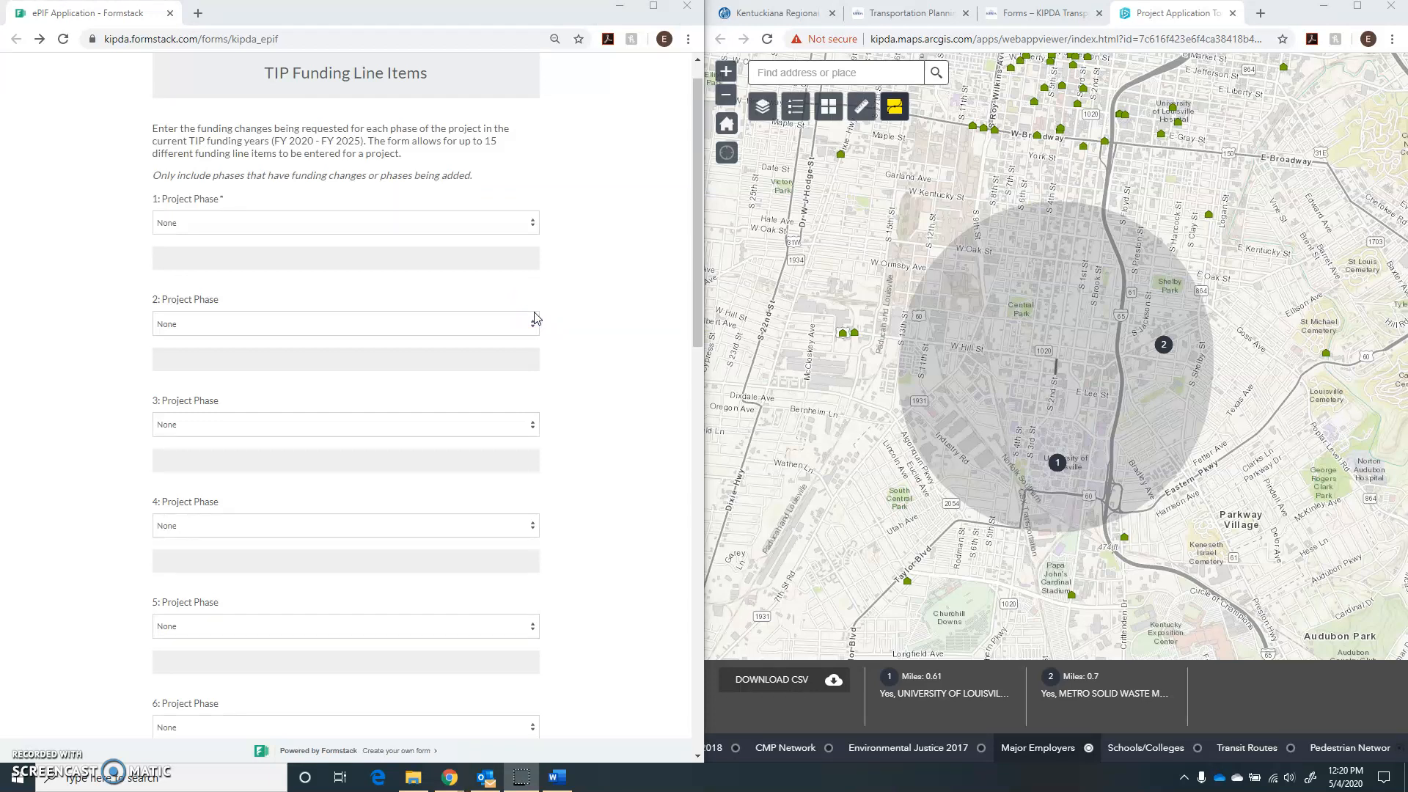
# Set funding line item 1 to the Right of Way phase, federal fiscal year 2021 and Surface Transportation Block Grant (STBG) - State funding
pyautogui.click(515, 222)
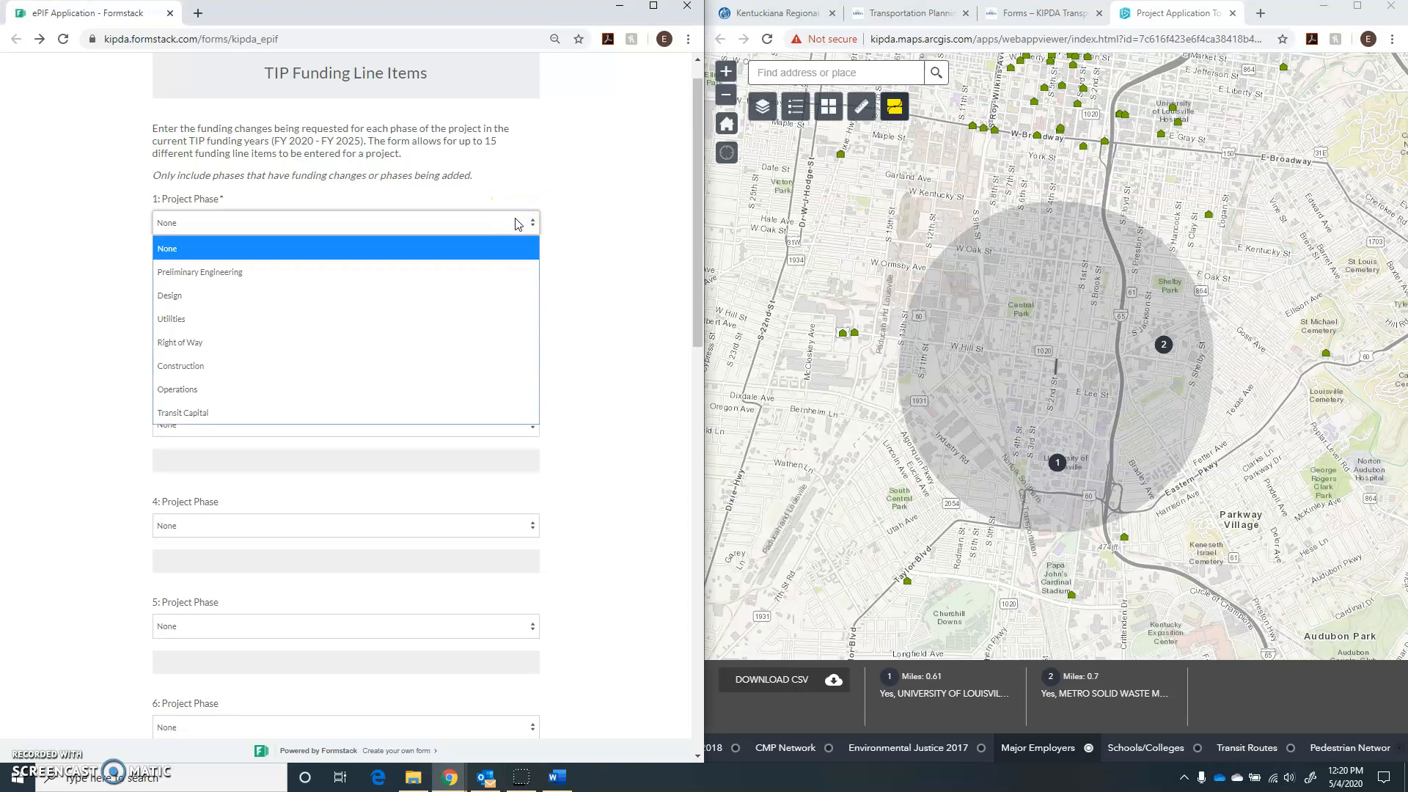
pyautogui.click(501, 339)
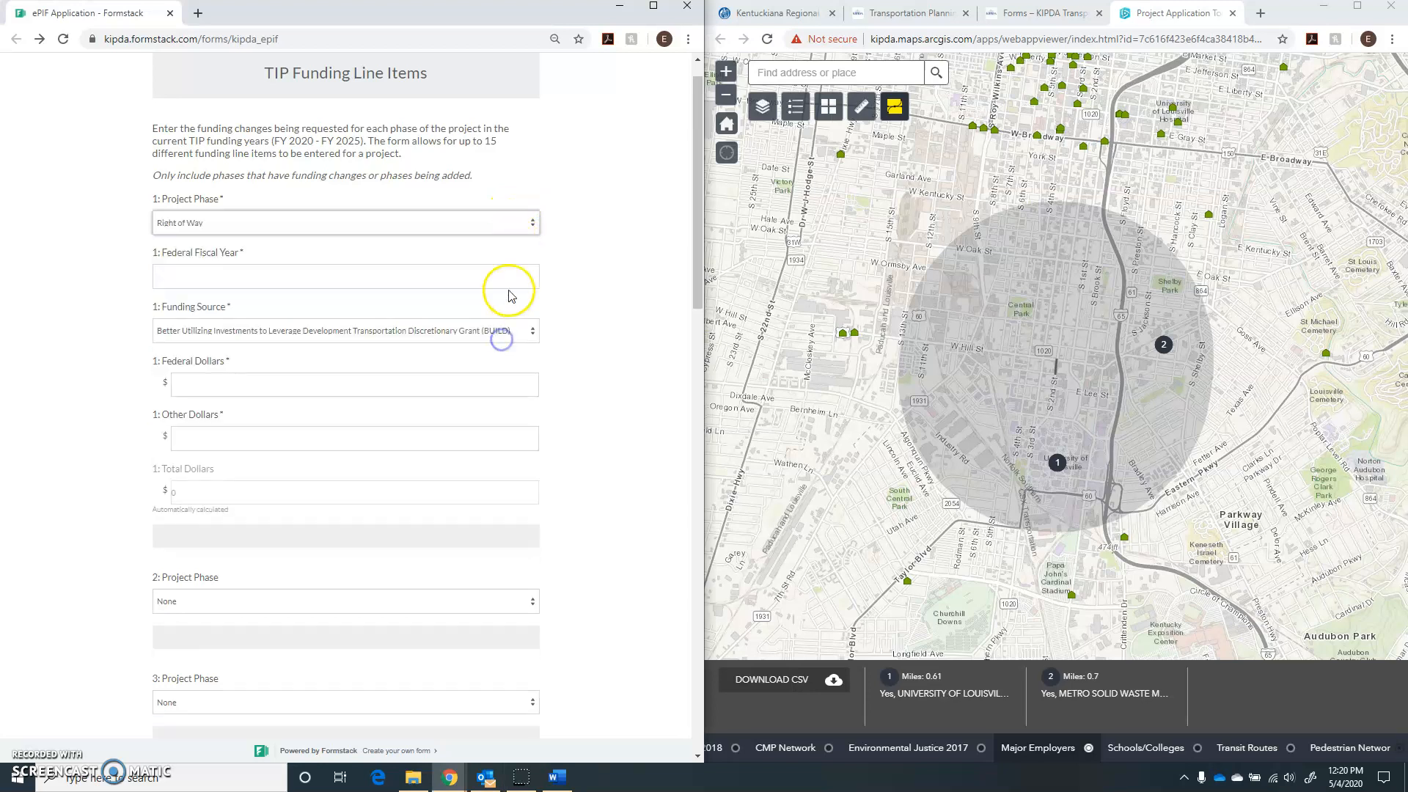
pyautogui.click(509, 279)
pyautogui.write('2021')
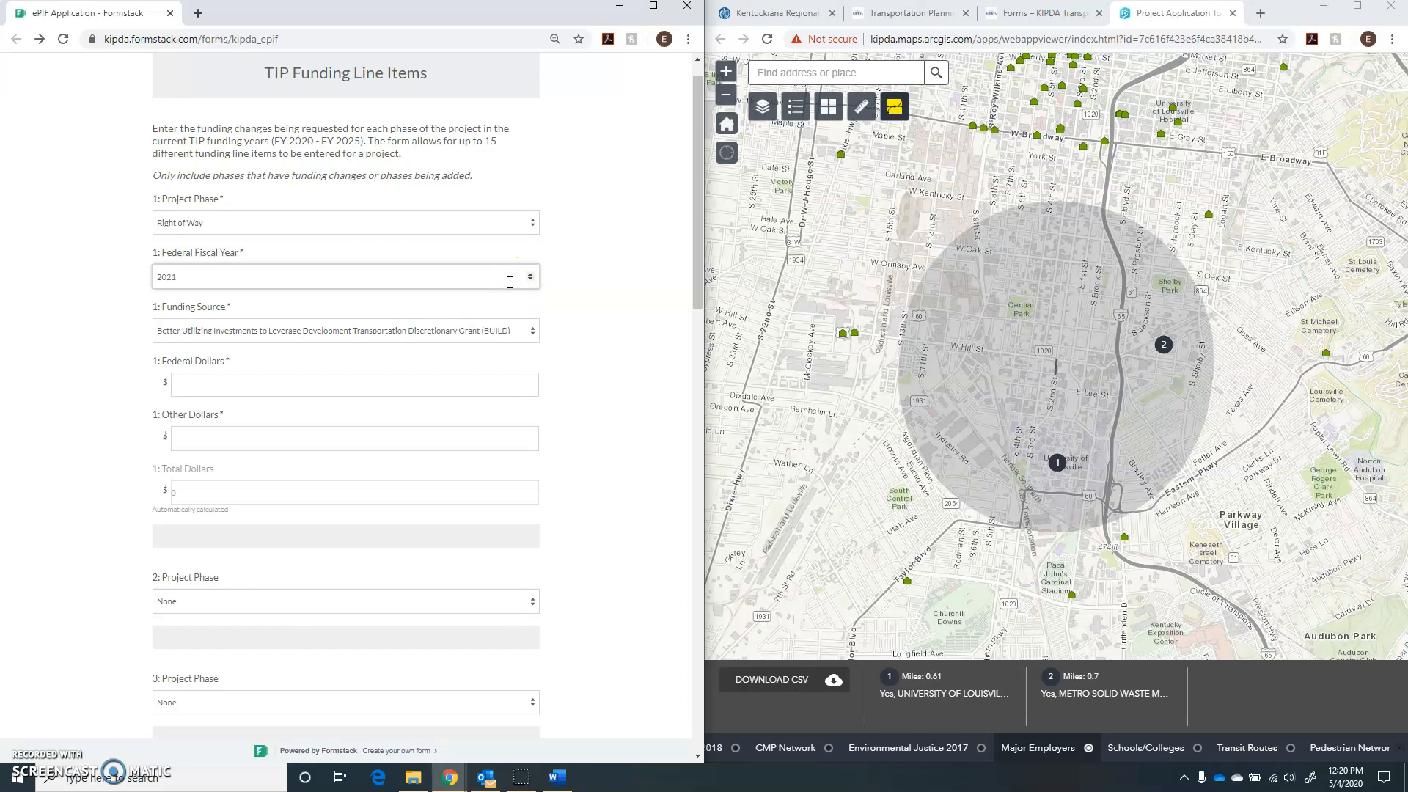
pyautogui.click(518, 329)
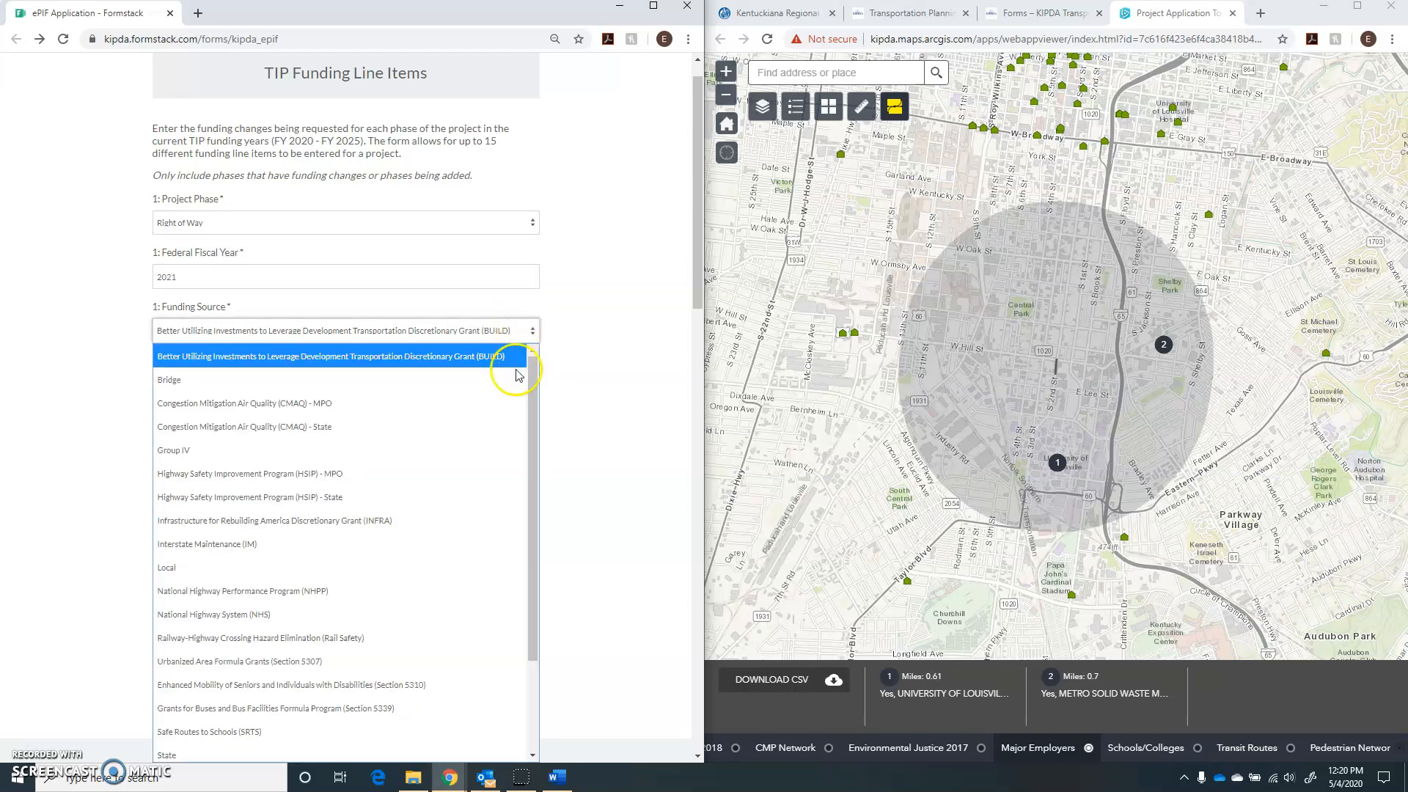
pyautogui.scroll(-2, 424, 650)
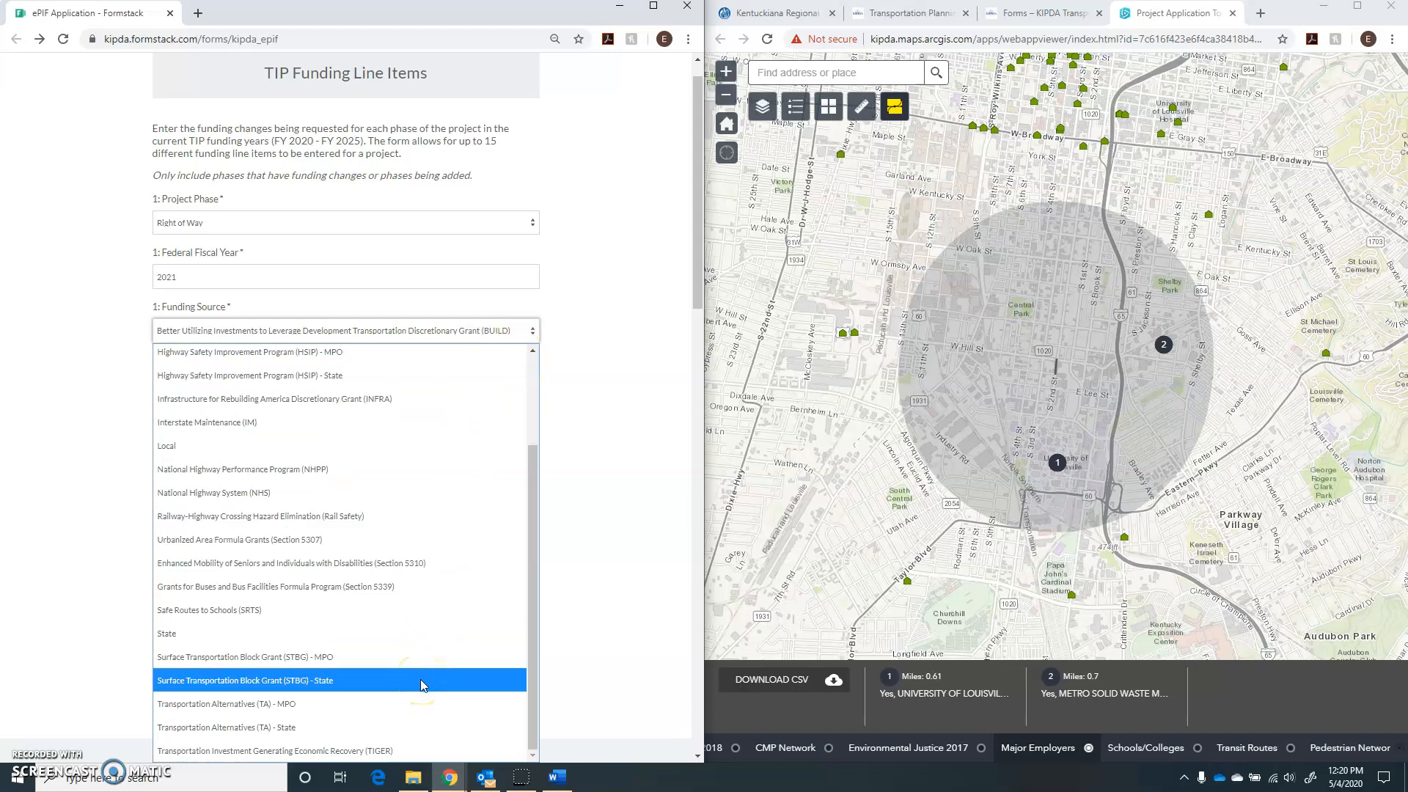
pyautogui.click(420, 679)
# Enter 123456 for both the Federal Dollars and the Other Dollars of line item 1
pyautogui.click(442, 393)
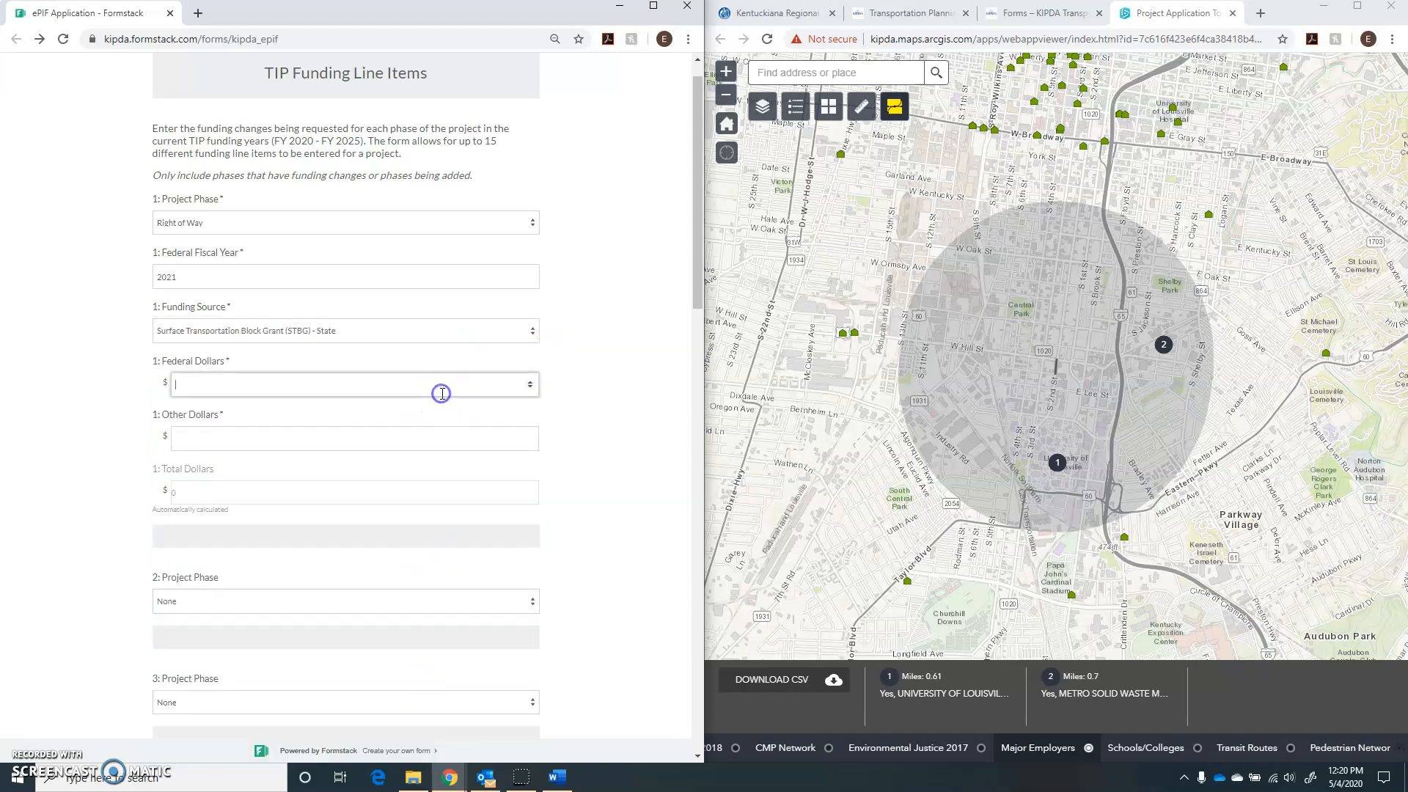
pyautogui.write('123456')
pyautogui.press('Tab')
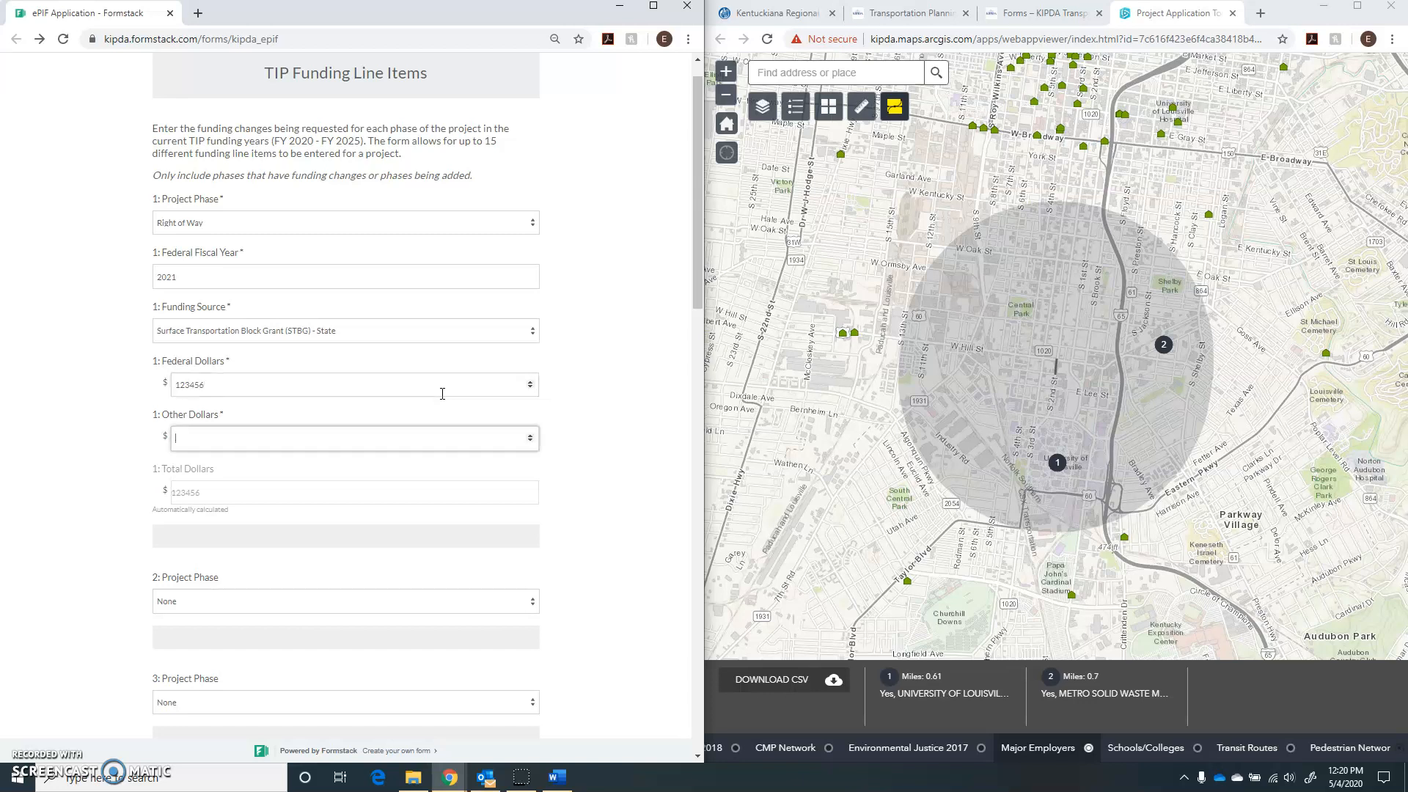
pyautogui.write('123456')
pyautogui.press('Tab')
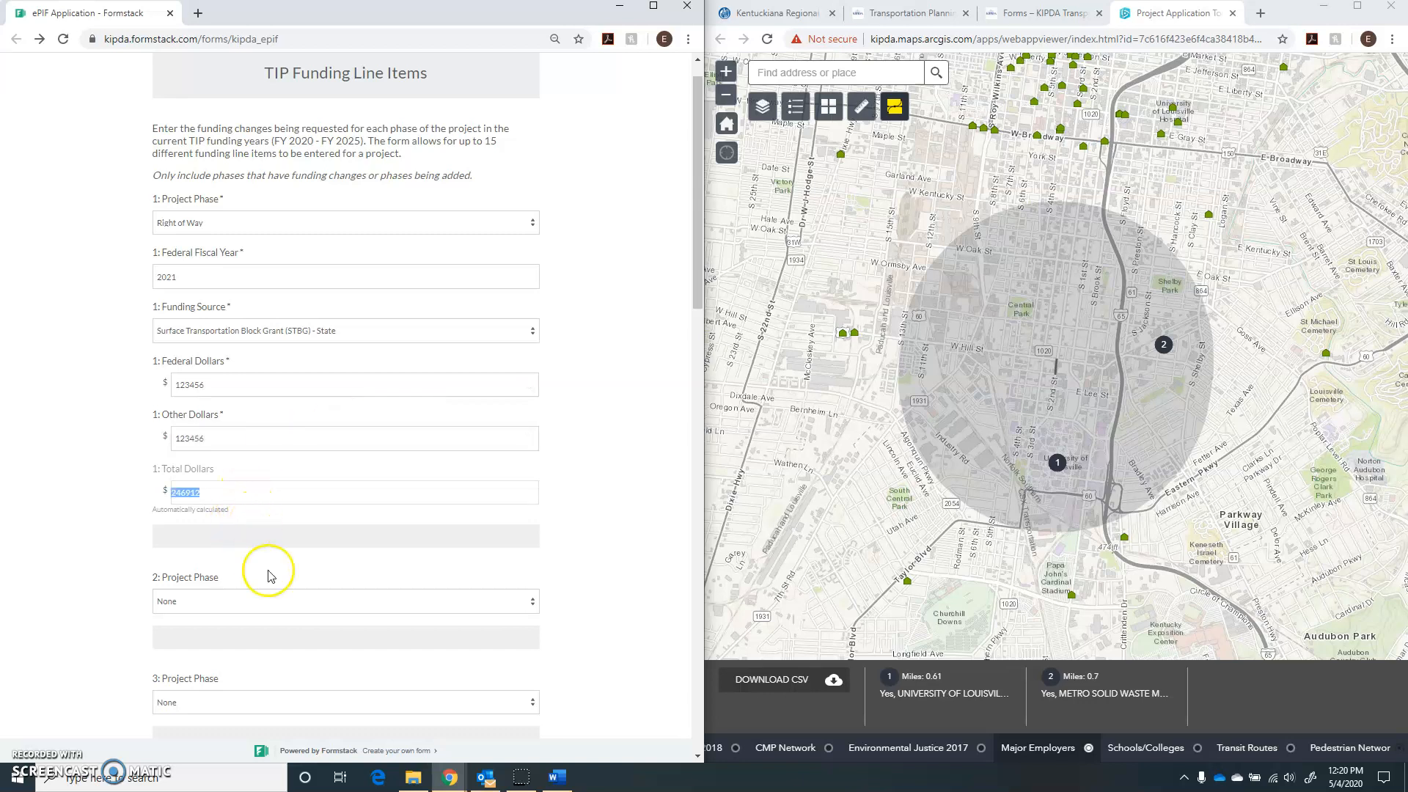
# Leave project phases 2 to 15 at None and continue to the Email Confirmation page
pyautogui.scroll(-1, 285, 598)
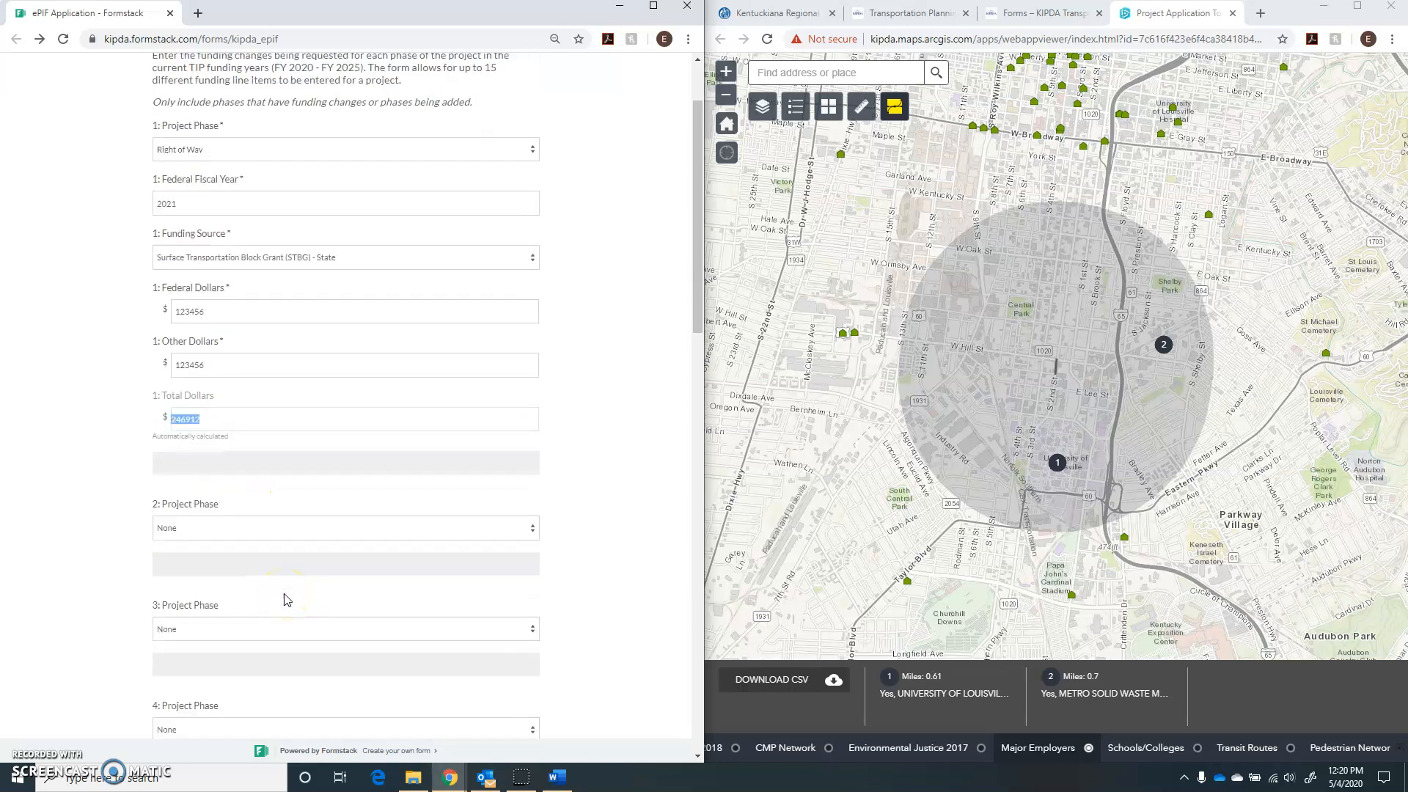
pyautogui.scroll(-1, 284, 513)
pyautogui.scroll(-1, 293, 431)
pyautogui.scroll(-5, 293, 430)
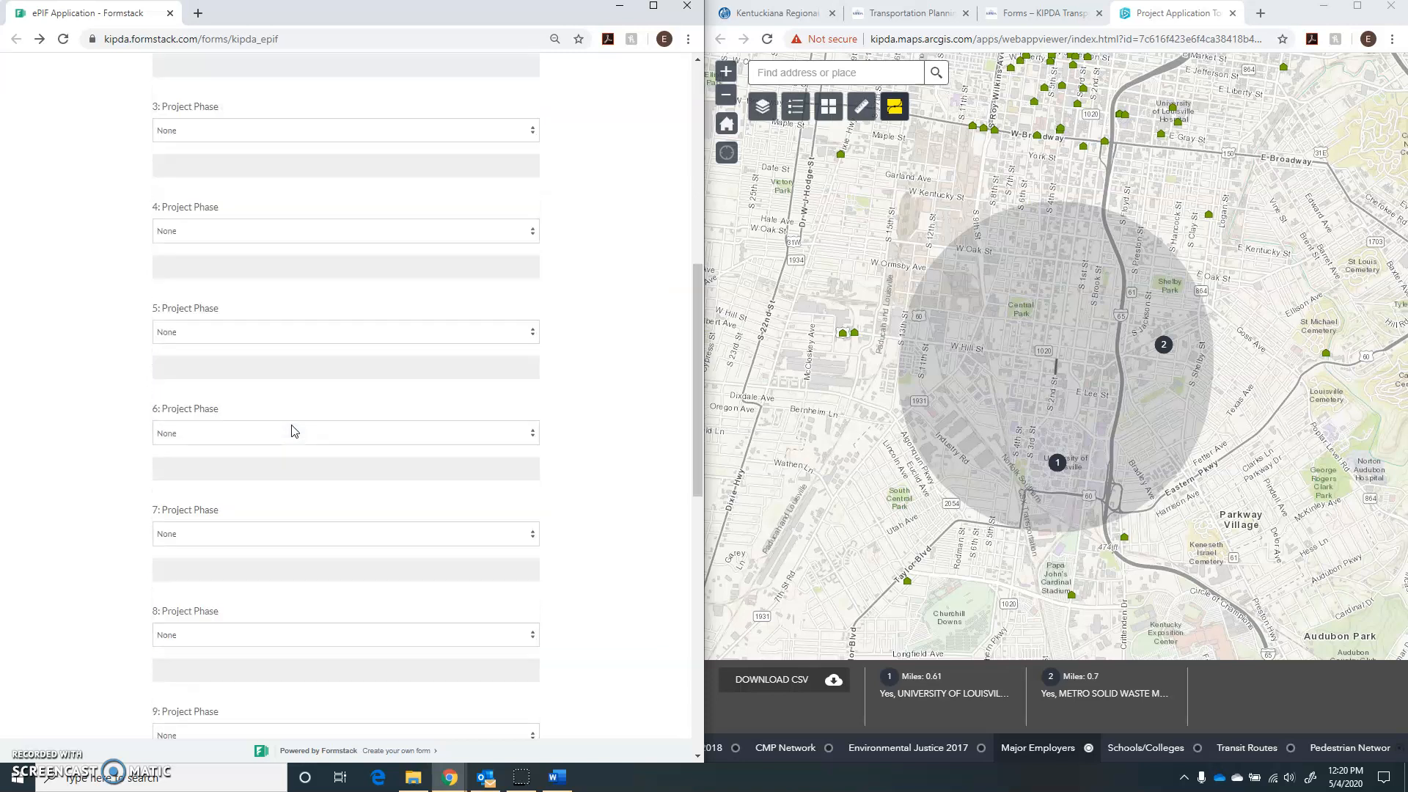
pyautogui.scroll(-2, 293, 430)
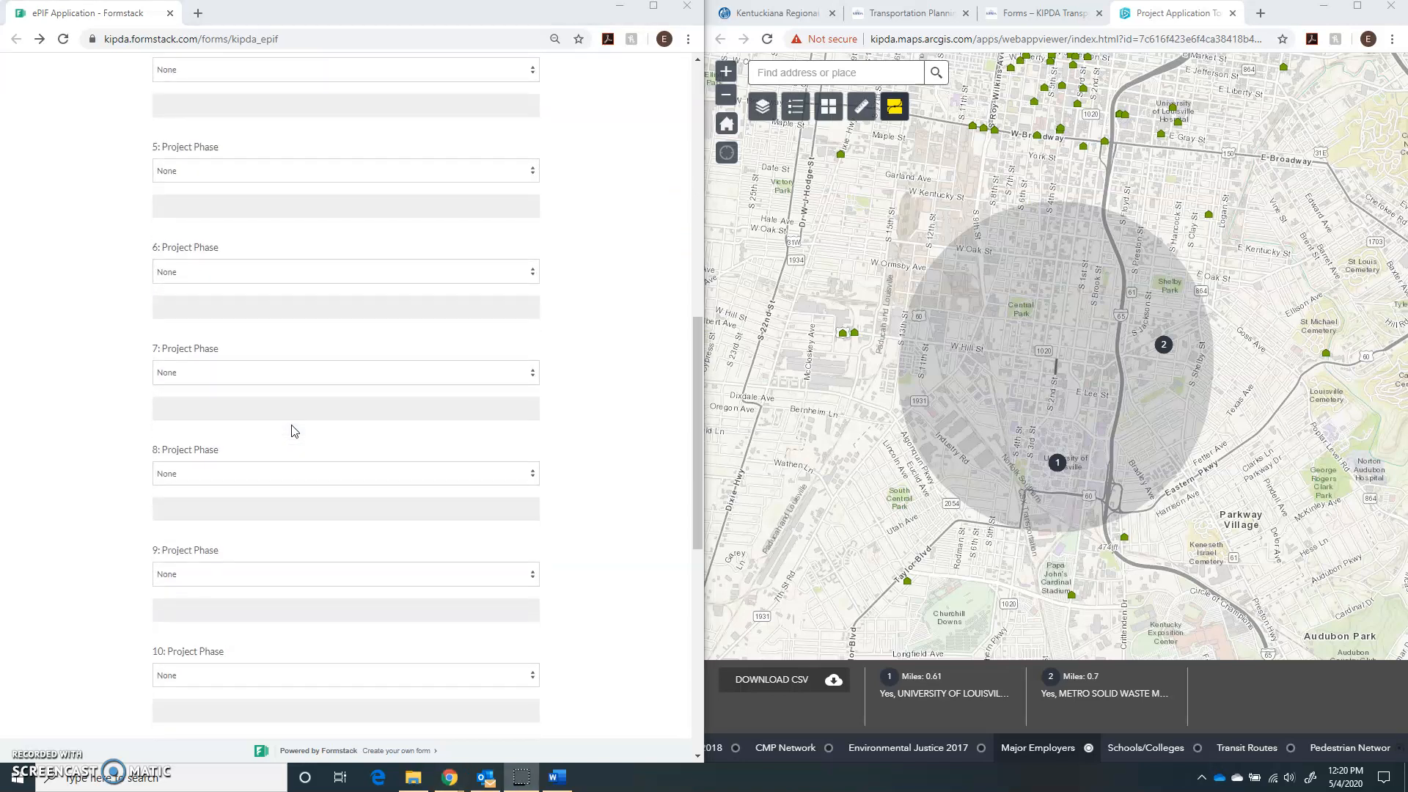
pyautogui.scroll(-7, 292, 431)
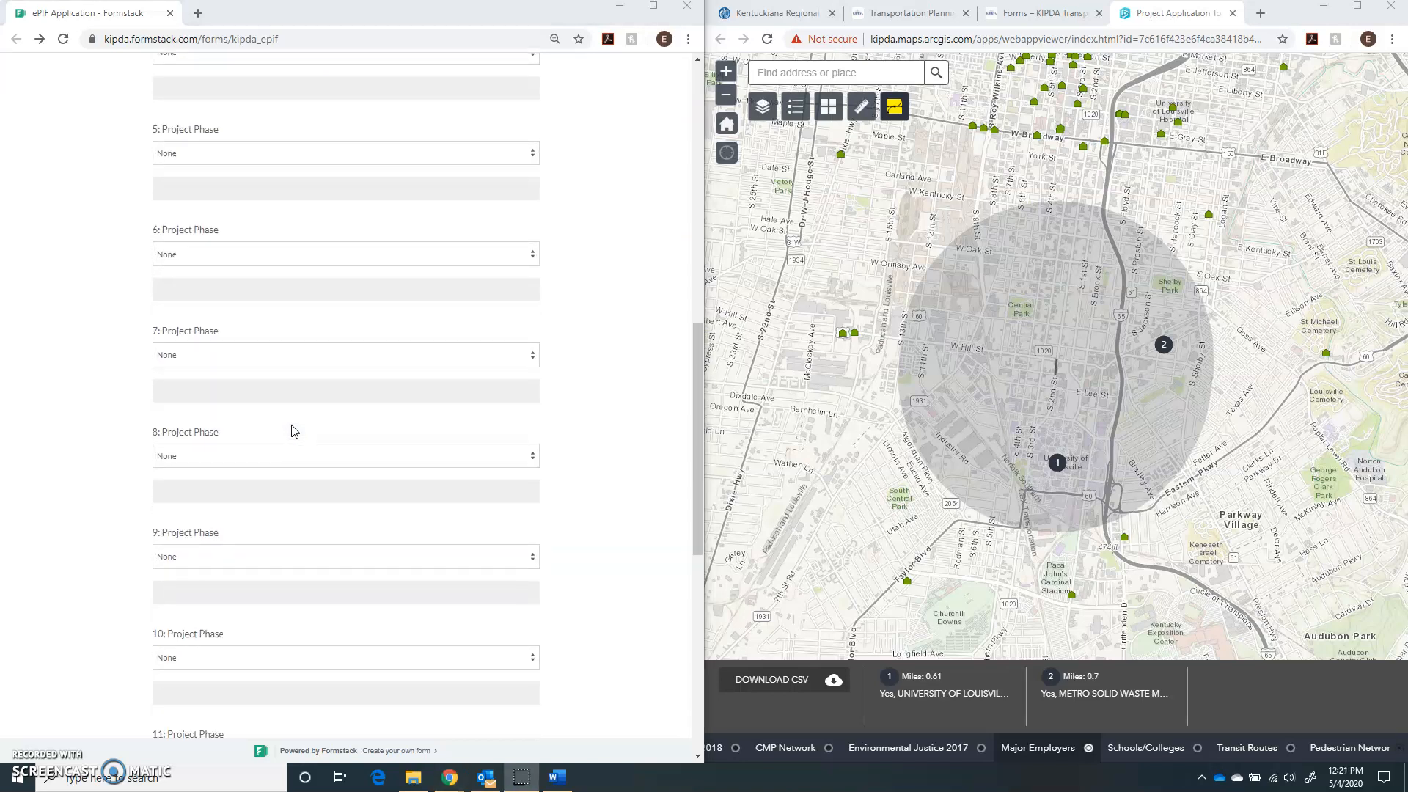
pyautogui.scroll(-1, 291, 431)
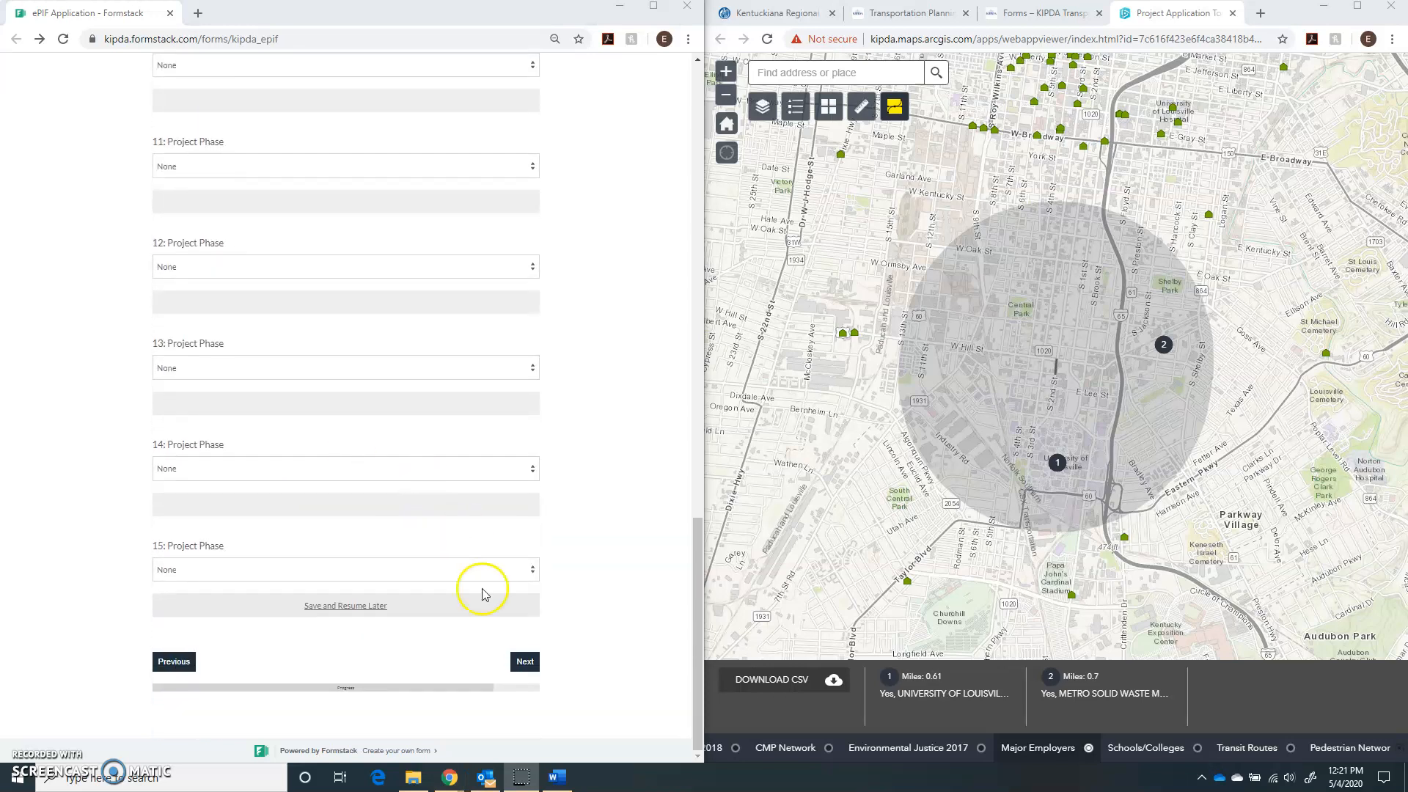
pyautogui.click(533, 660)
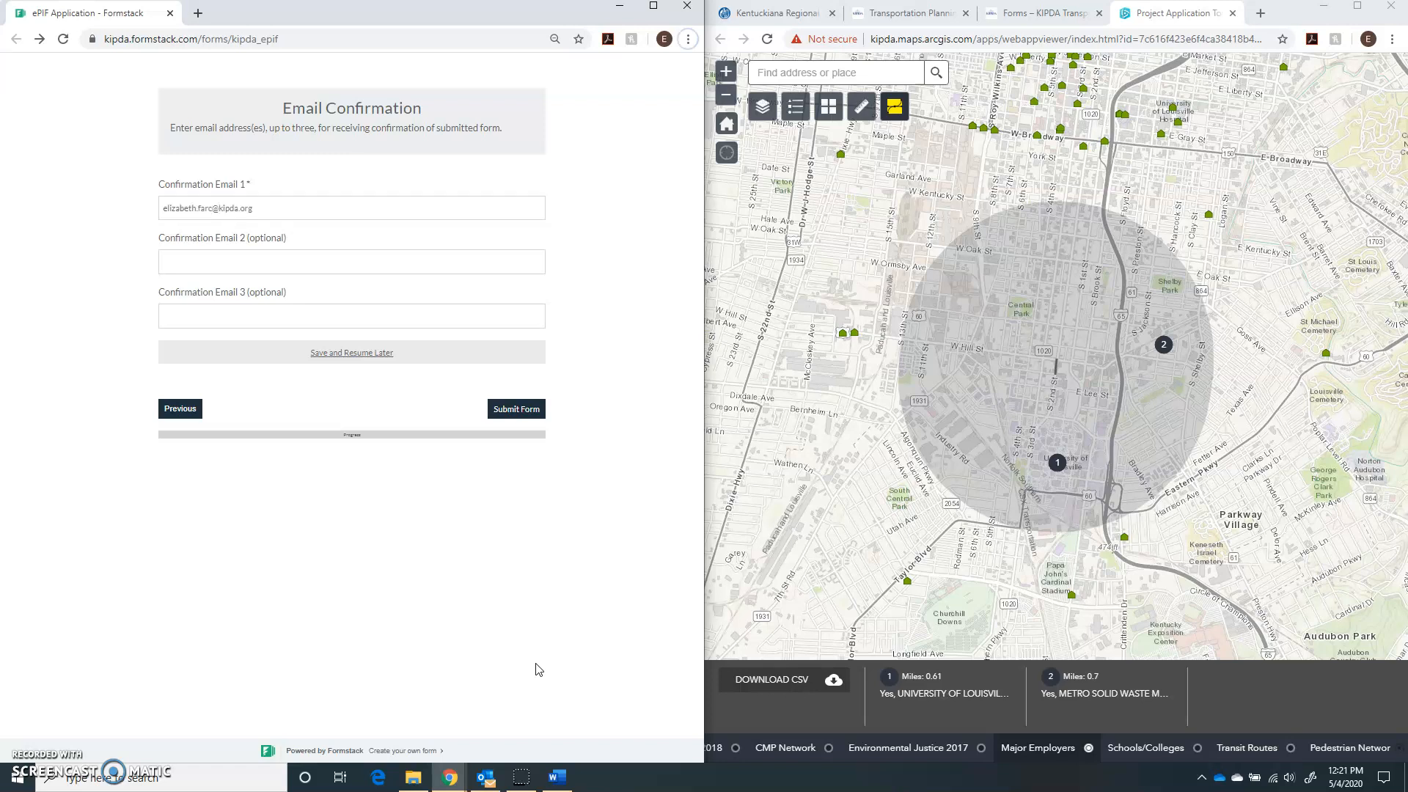
# Submit the ePIF application with the prefilled confirmation email
pyautogui.click(533, 424)
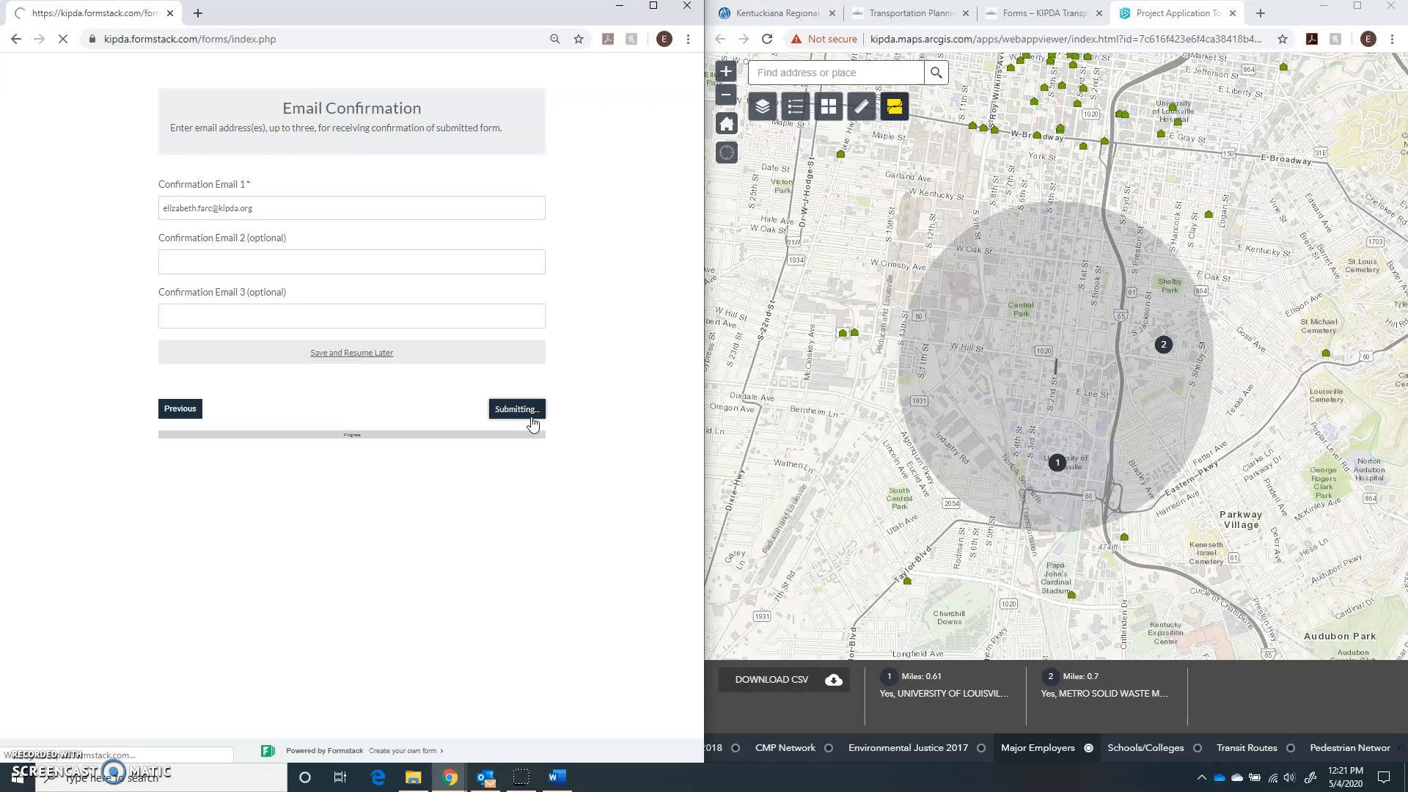
pyautogui.click(515, 406)
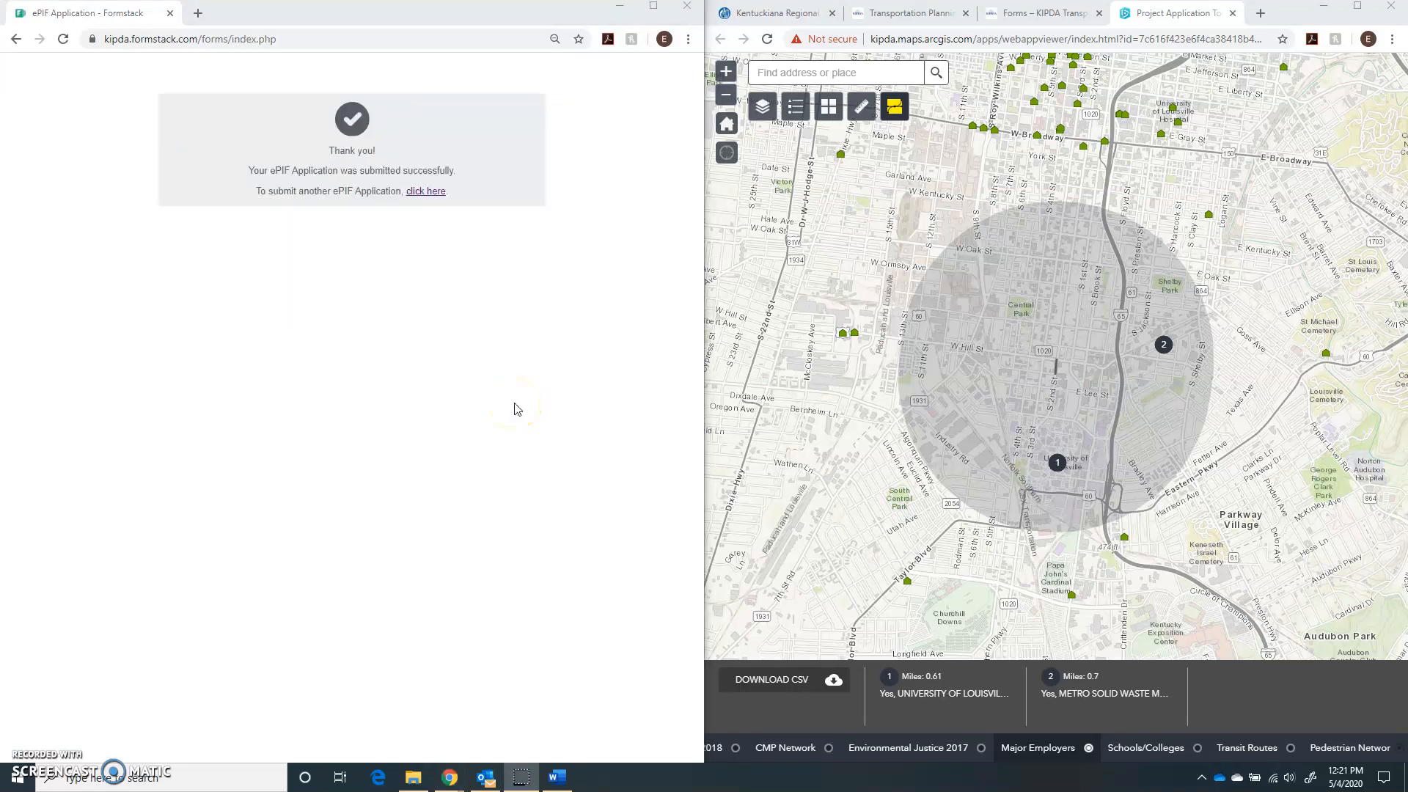
pyautogui.click(426, 191)
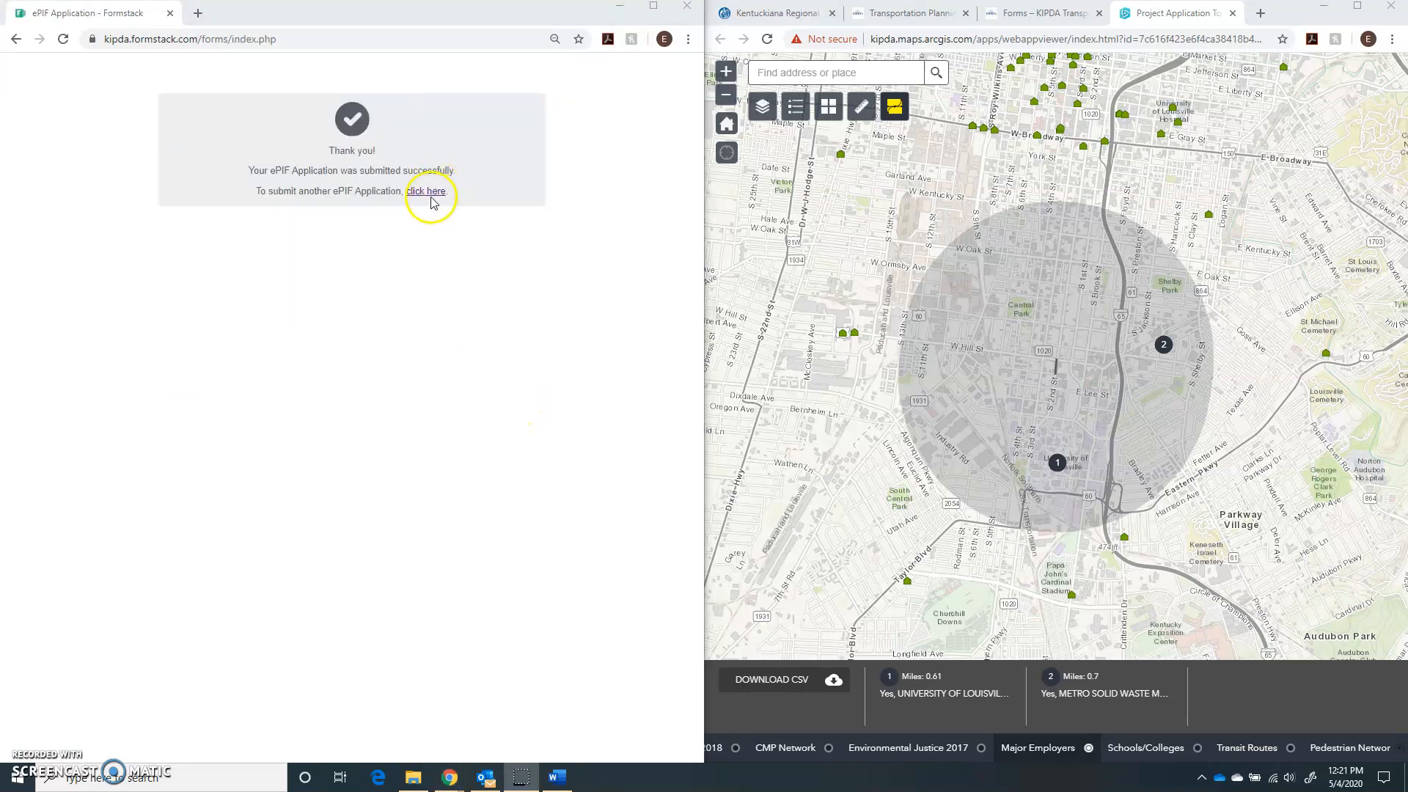